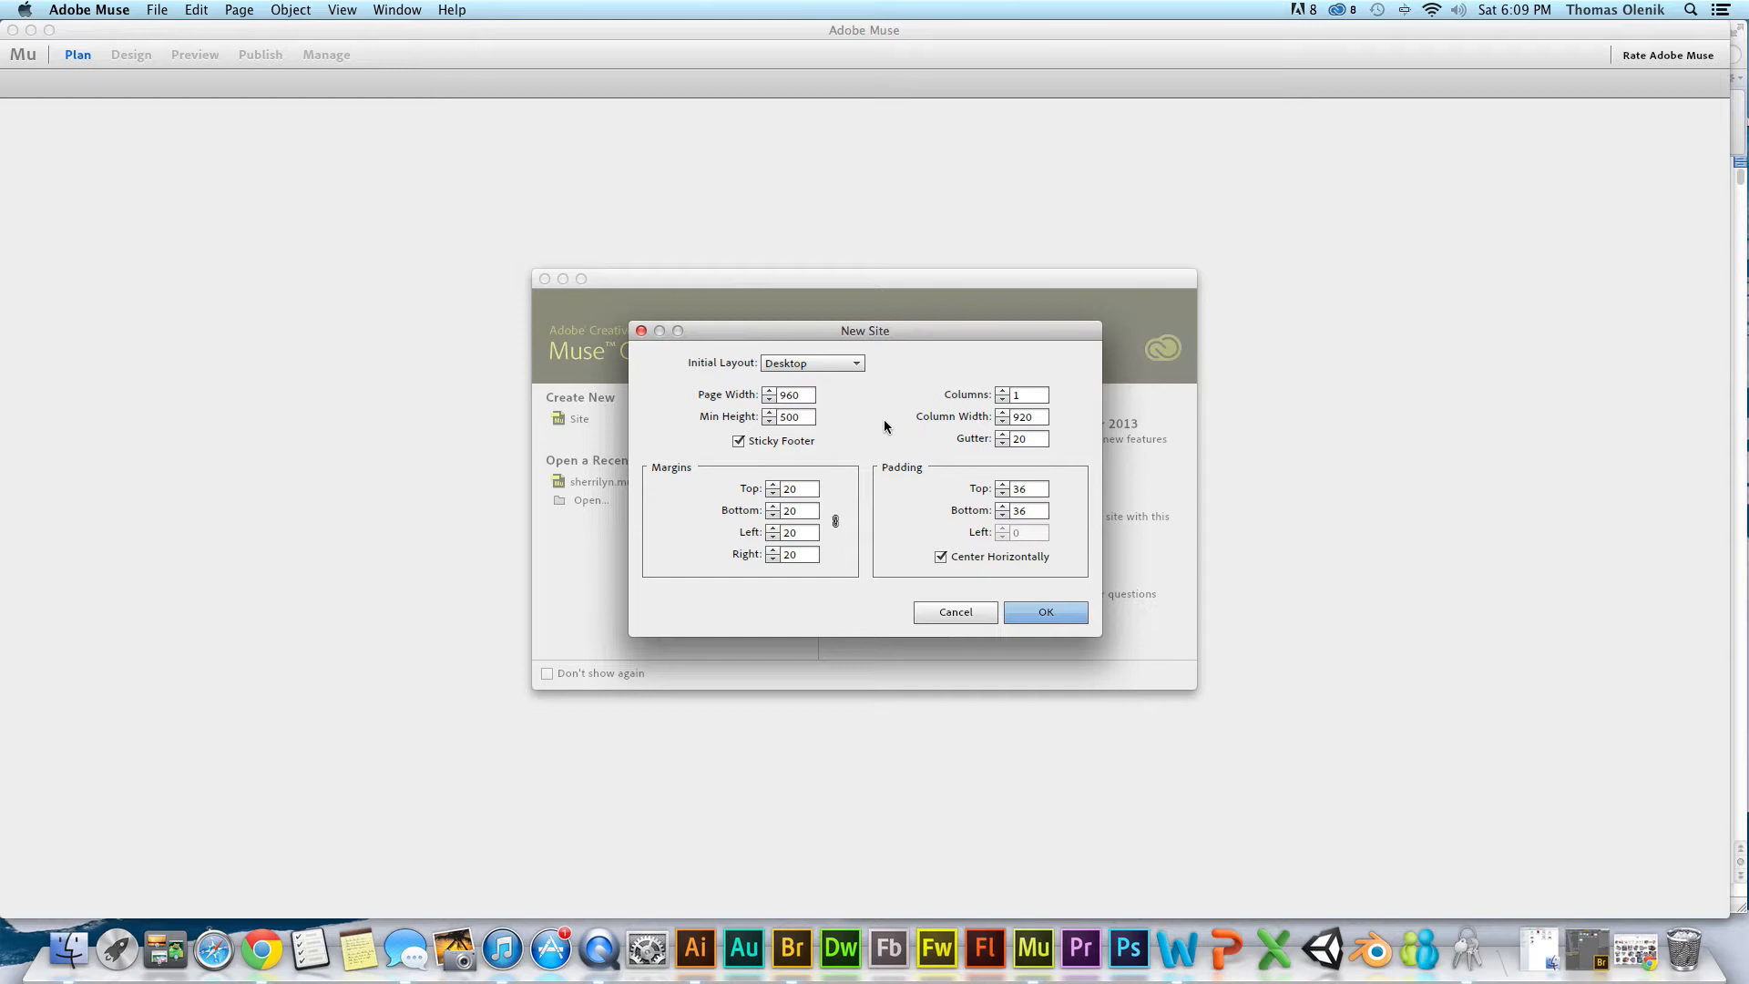
# - Increase the column count in the new desktop site's layout settings and create the site
pyautogui.click(1003, 390)
pyautogui.click(1002, 390)
pyautogui.click(1002, 390)
pyautogui.click(1048, 617)
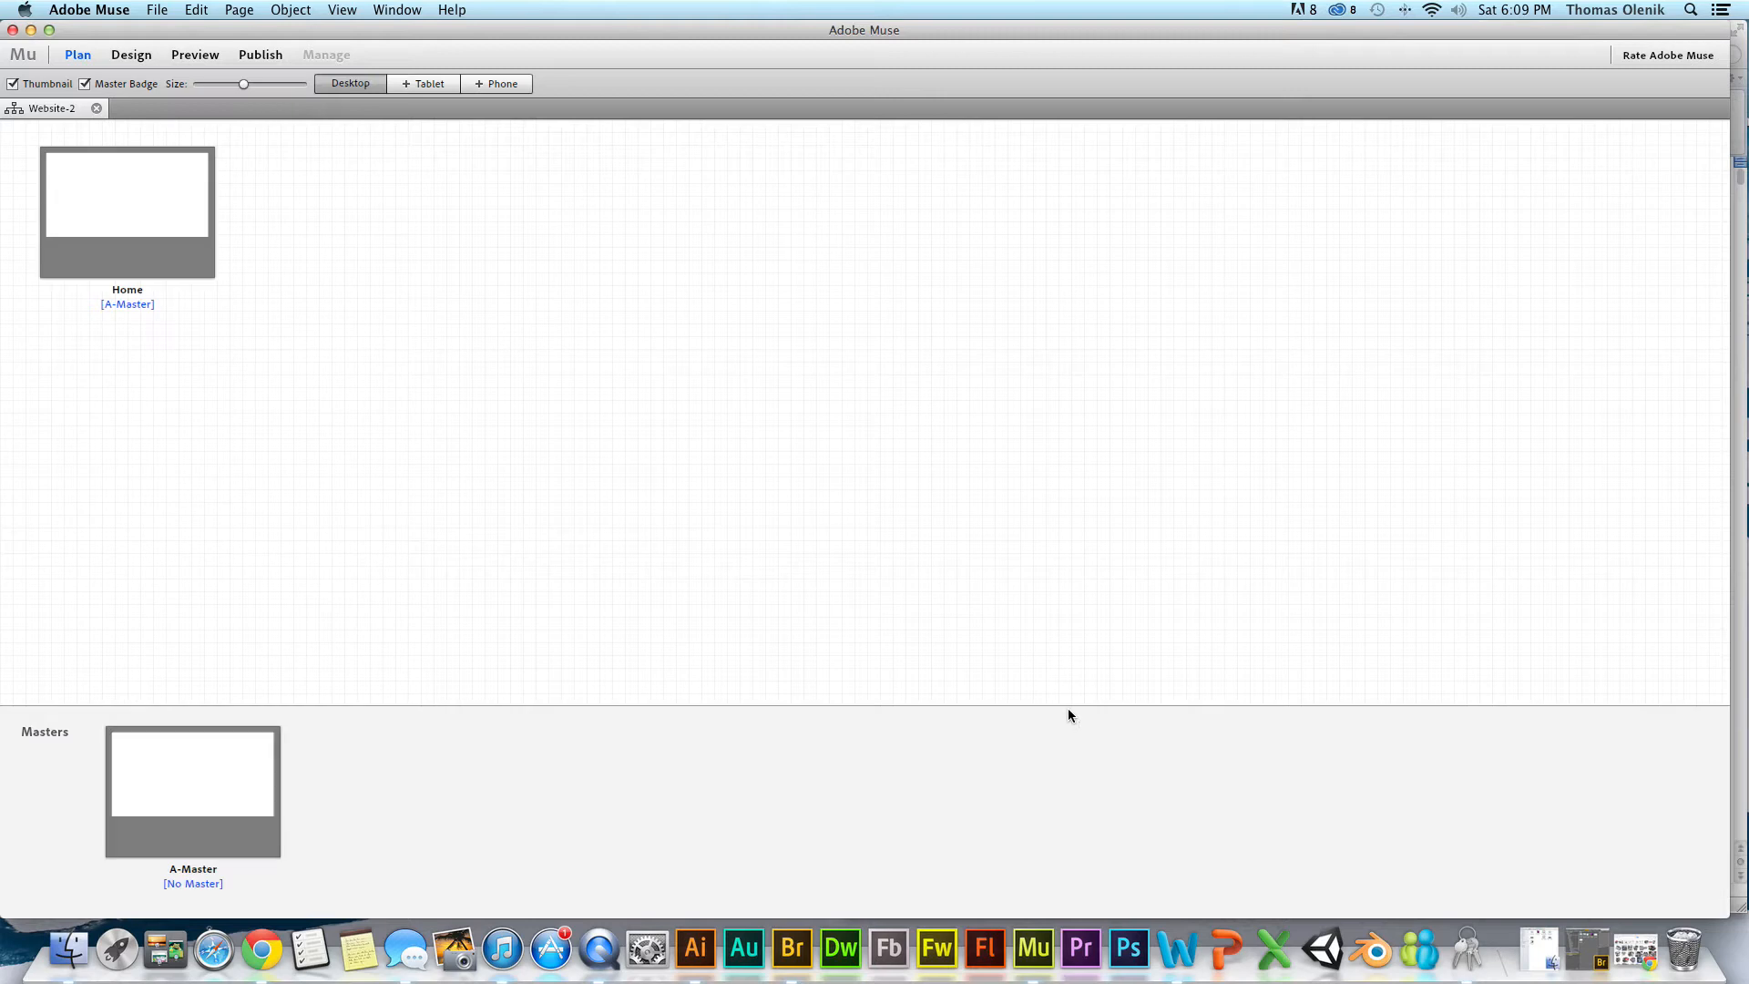
# - Narrow the site plan window and align it to the screen's left edge so the design document shows beside it
pyautogui.click(266, 139)
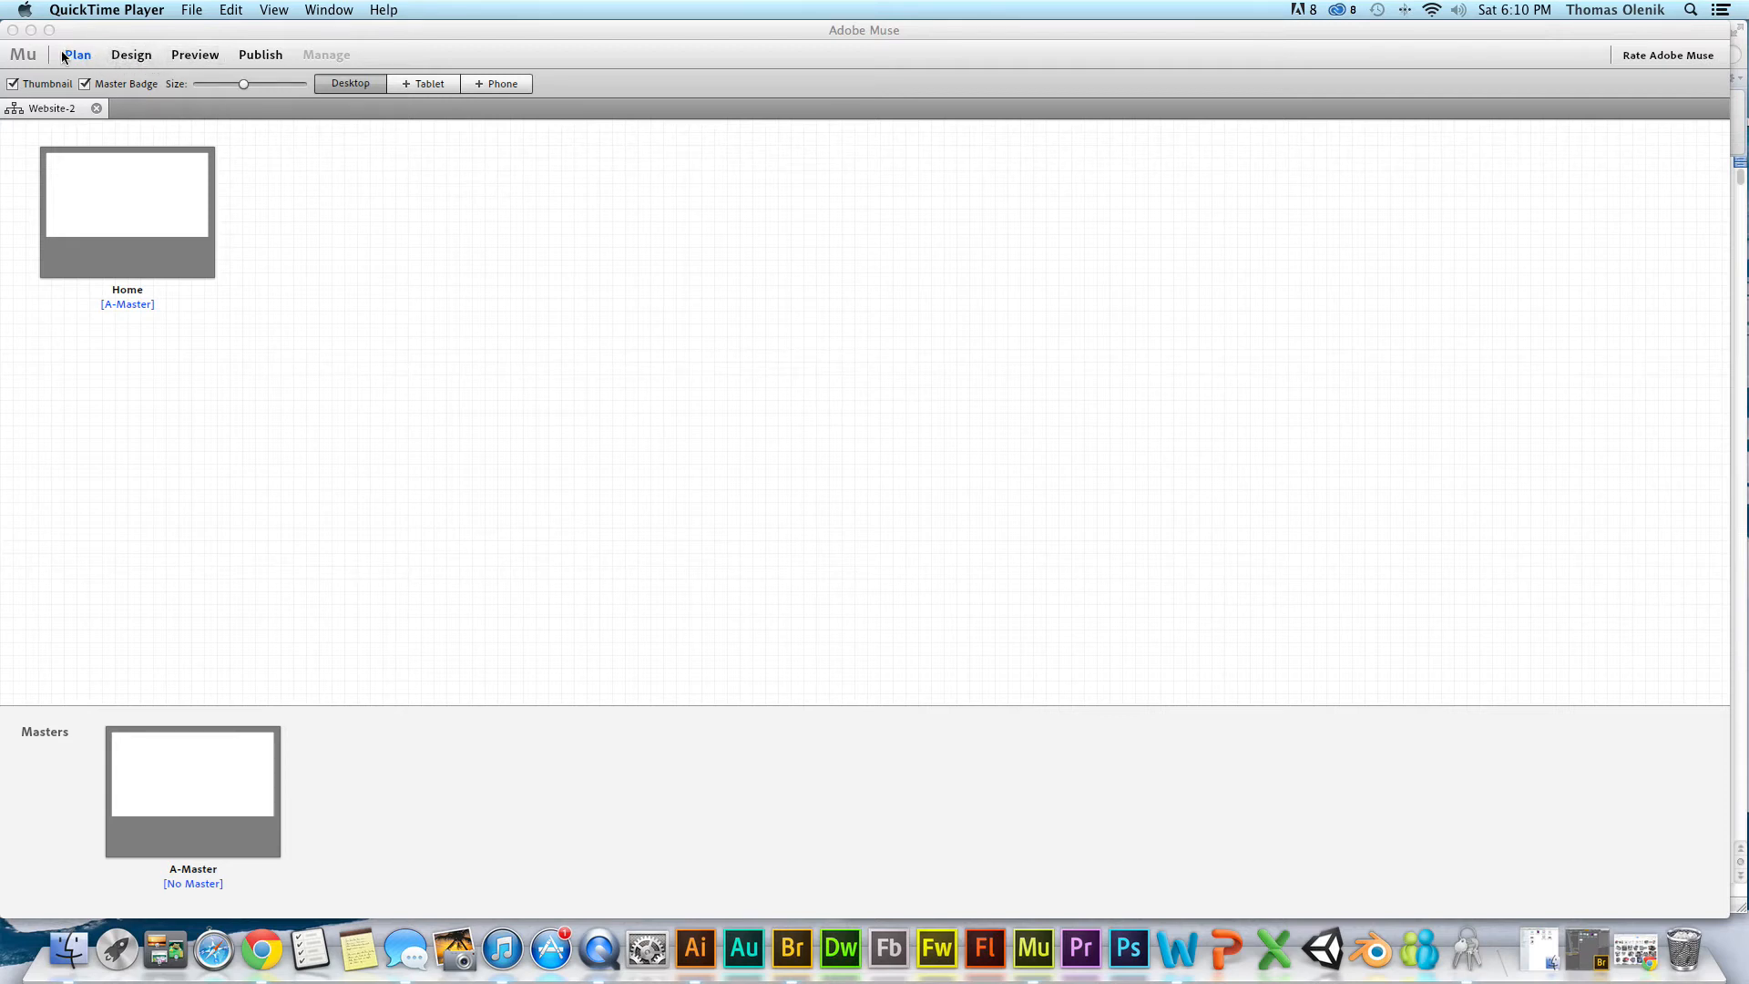
pyautogui.moveTo(217, 273)
pyautogui.click(1175, 59)
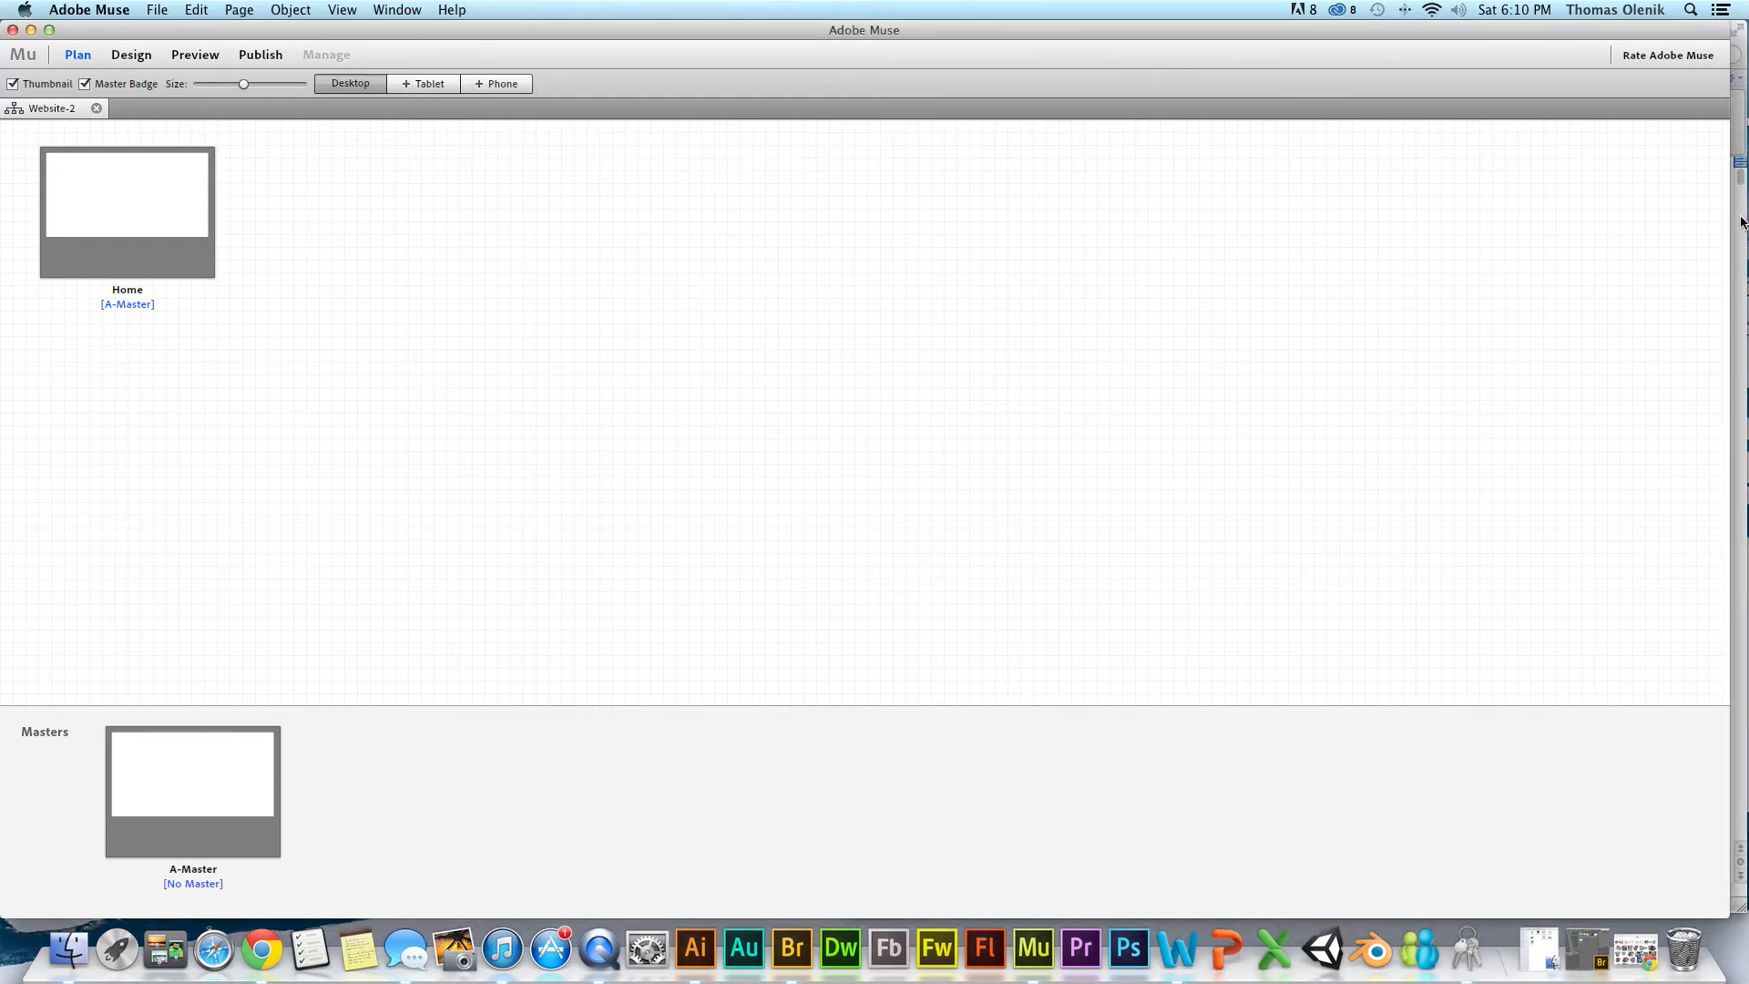
pyautogui.moveTo(1222, 30); pyautogui.dragTo(1097, 89)
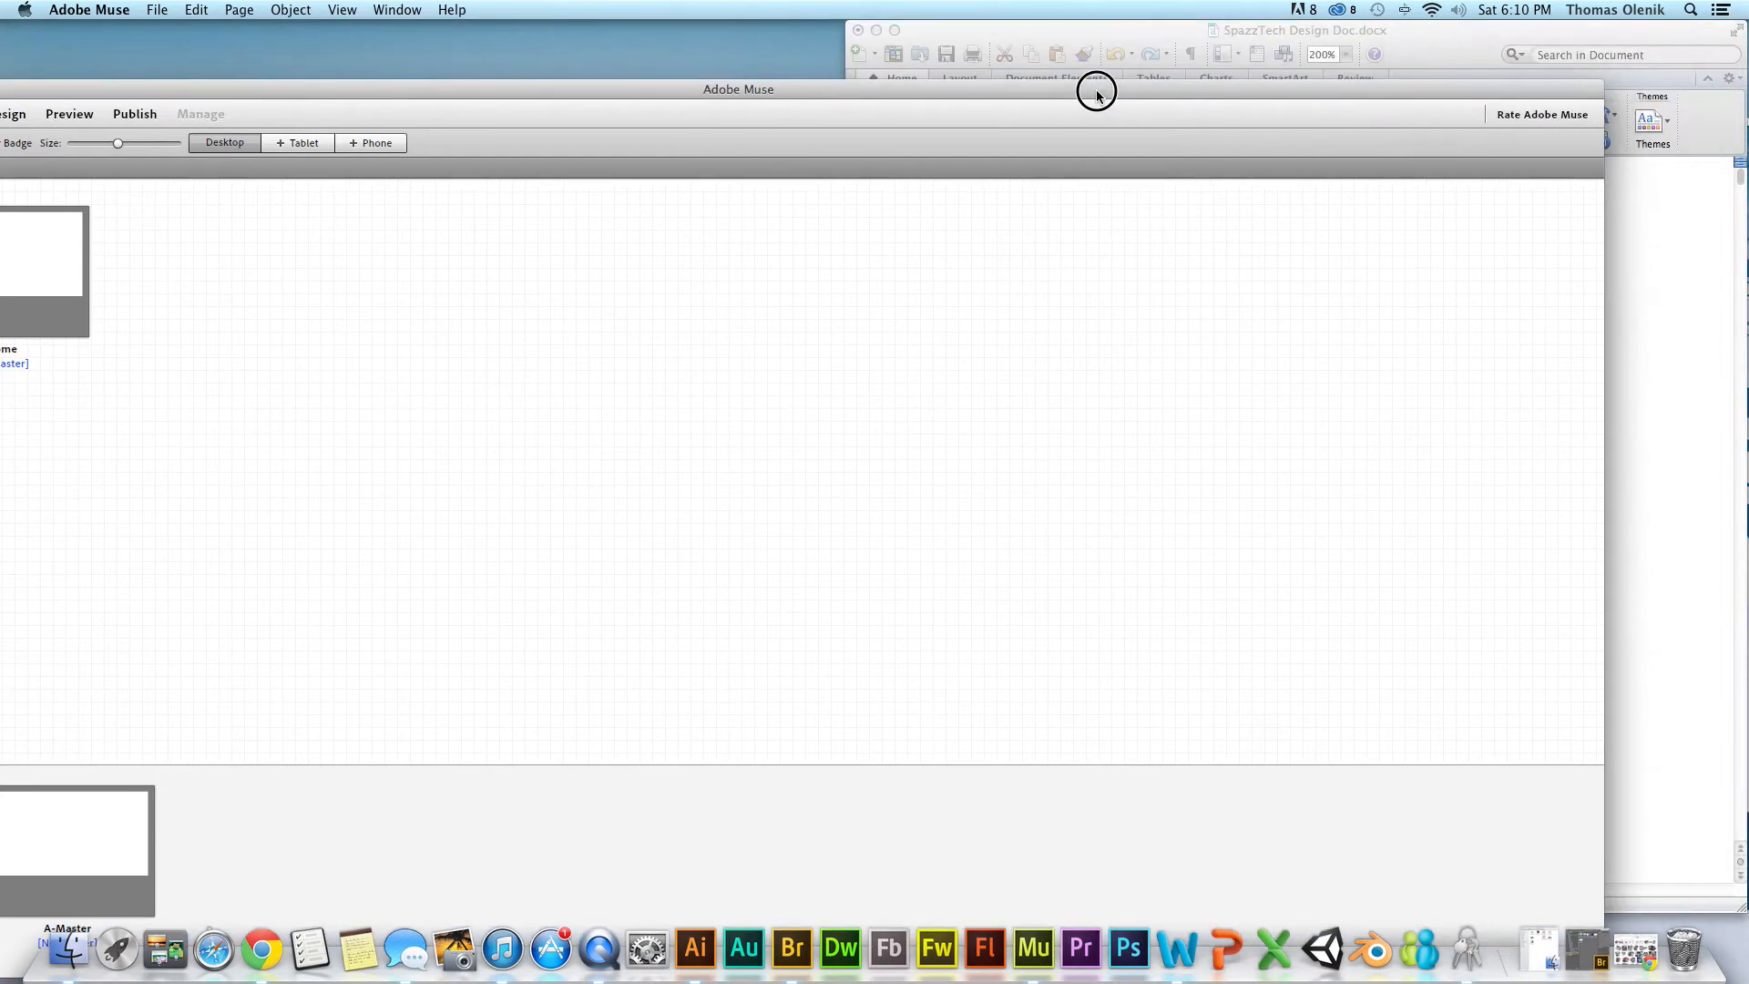
pyautogui.moveTo(1601, 230); pyautogui.dragTo(1022, 279)
pyautogui.moveTo(844, 95); pyautogui.dragTo(965, 37)
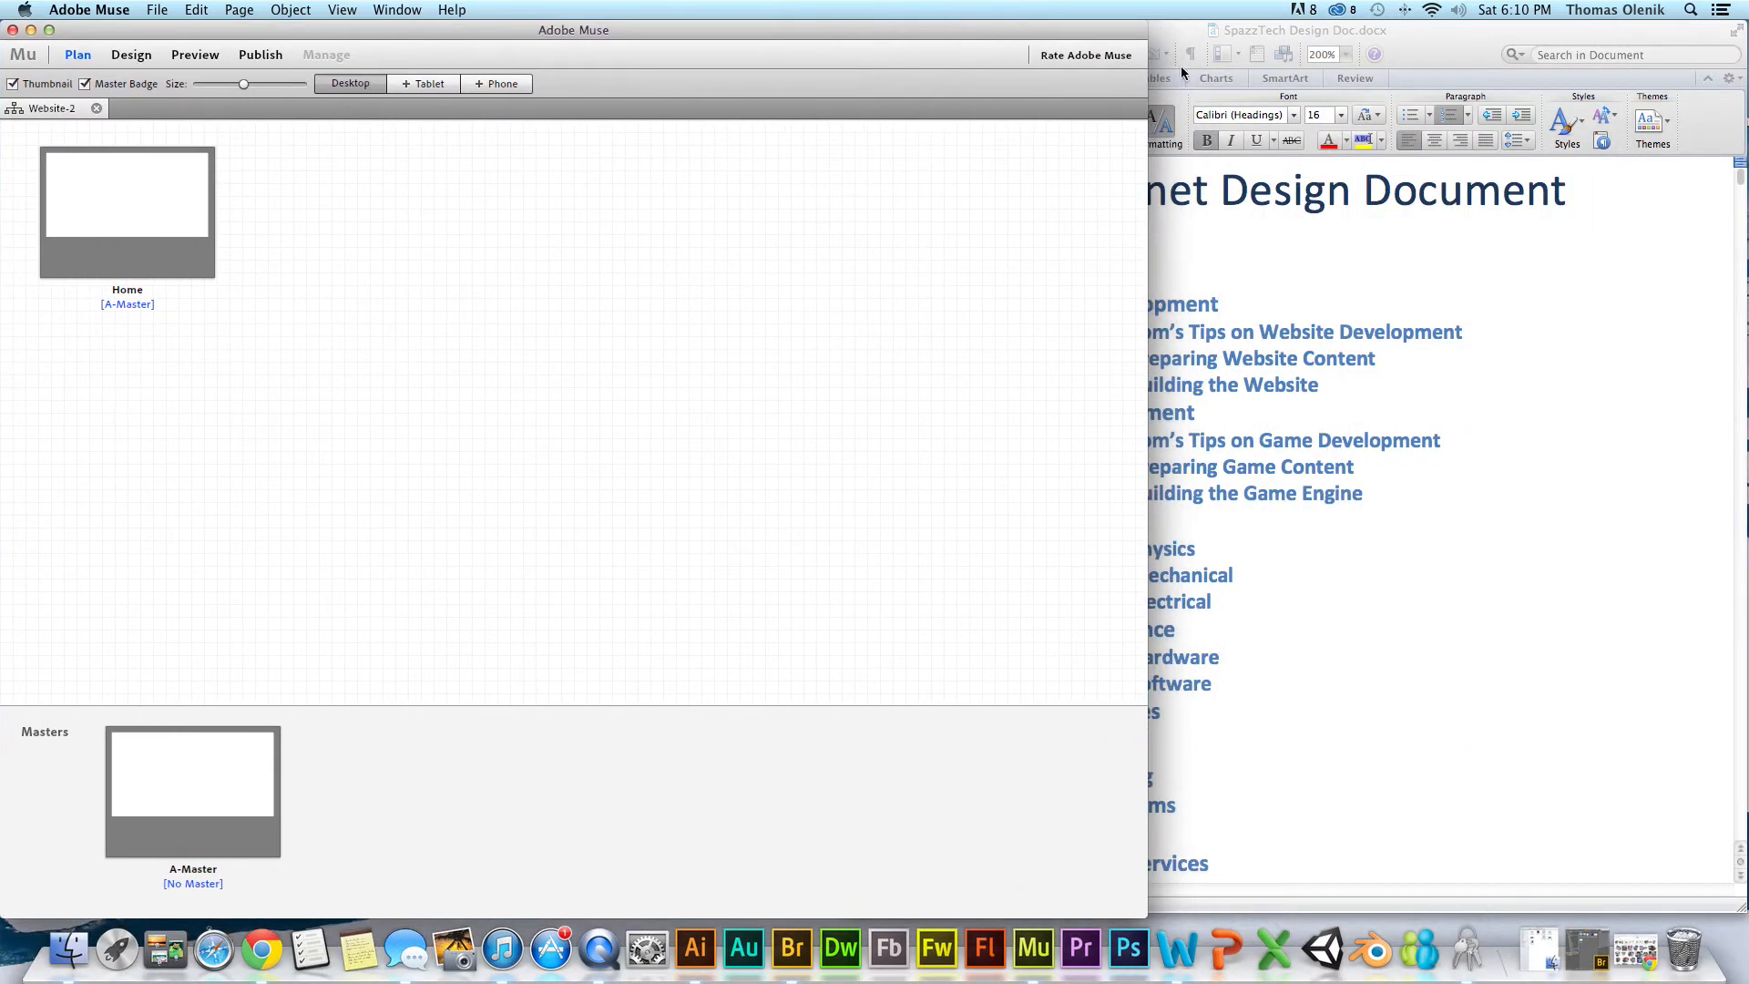
# - Switch to the SpazzTech design document in Word and shift its window further right to expose more of the site plan
pyautogui.click(1430, 82)
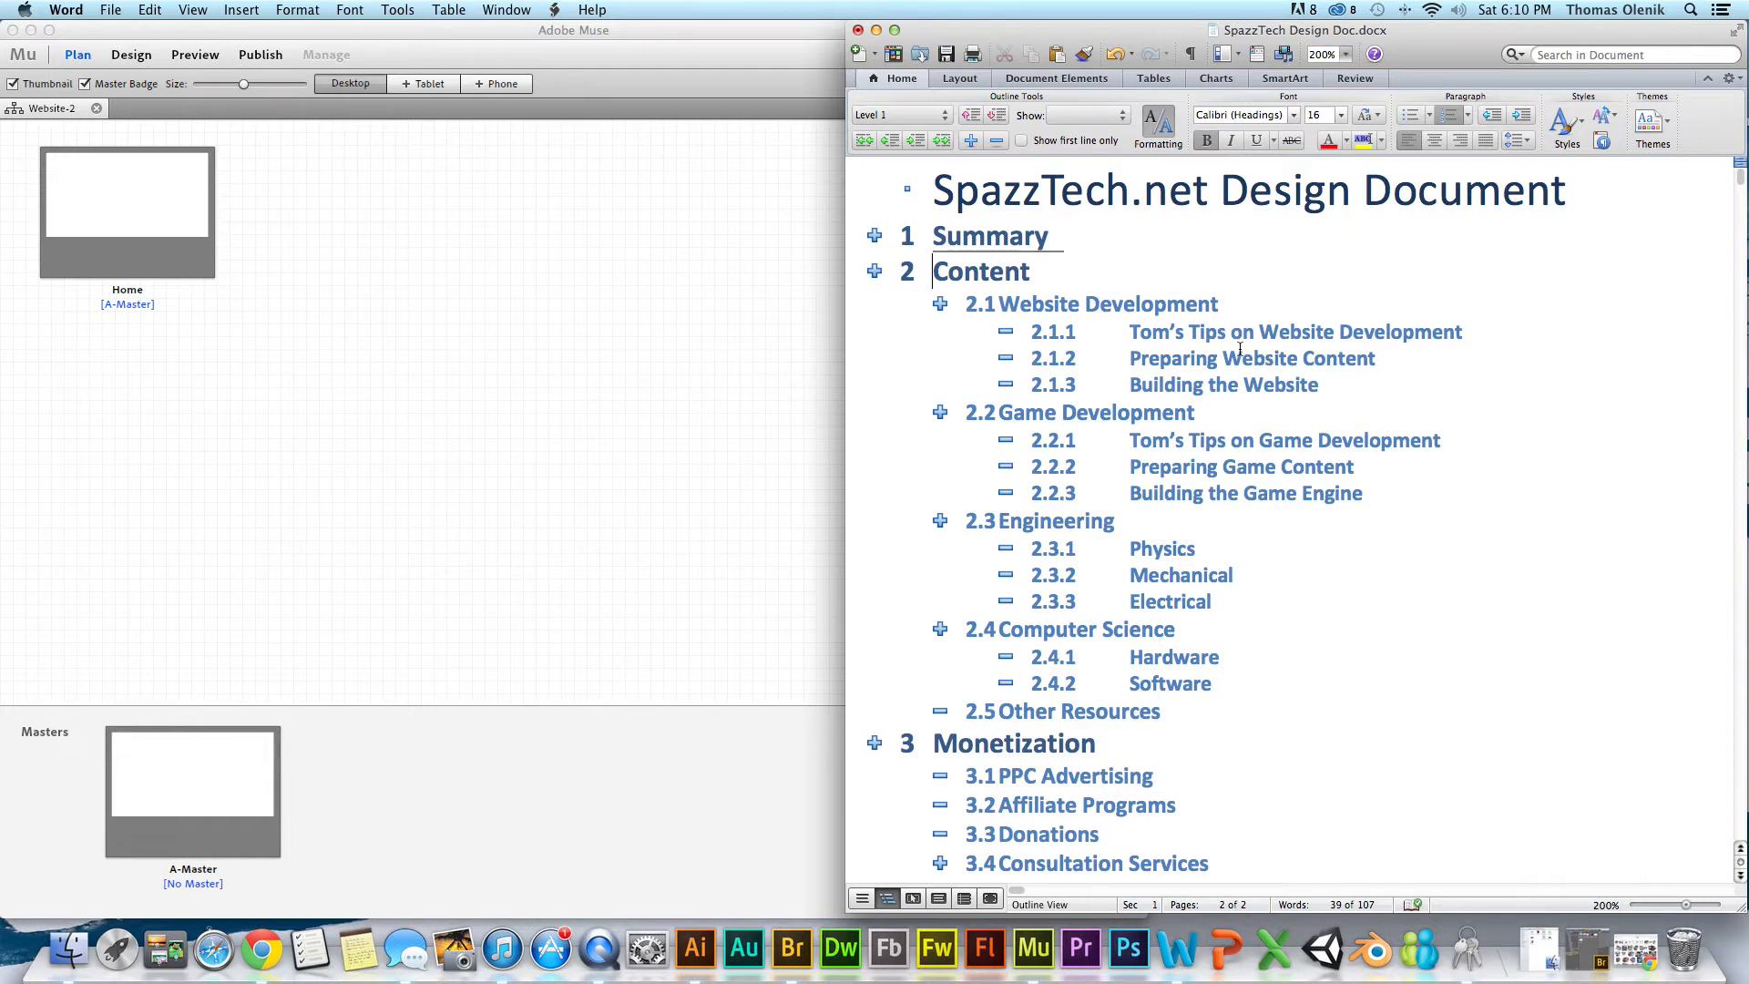
pyautogui.moveTo(153, 182)
pyautogui.moveTo(56, 239)
pyautogui.moveTo(70, 186)
pyautogui.moveTo(156, 824)
pyautogui.moveTo(966, 27); pyautogui.dragTo(1094, 25)
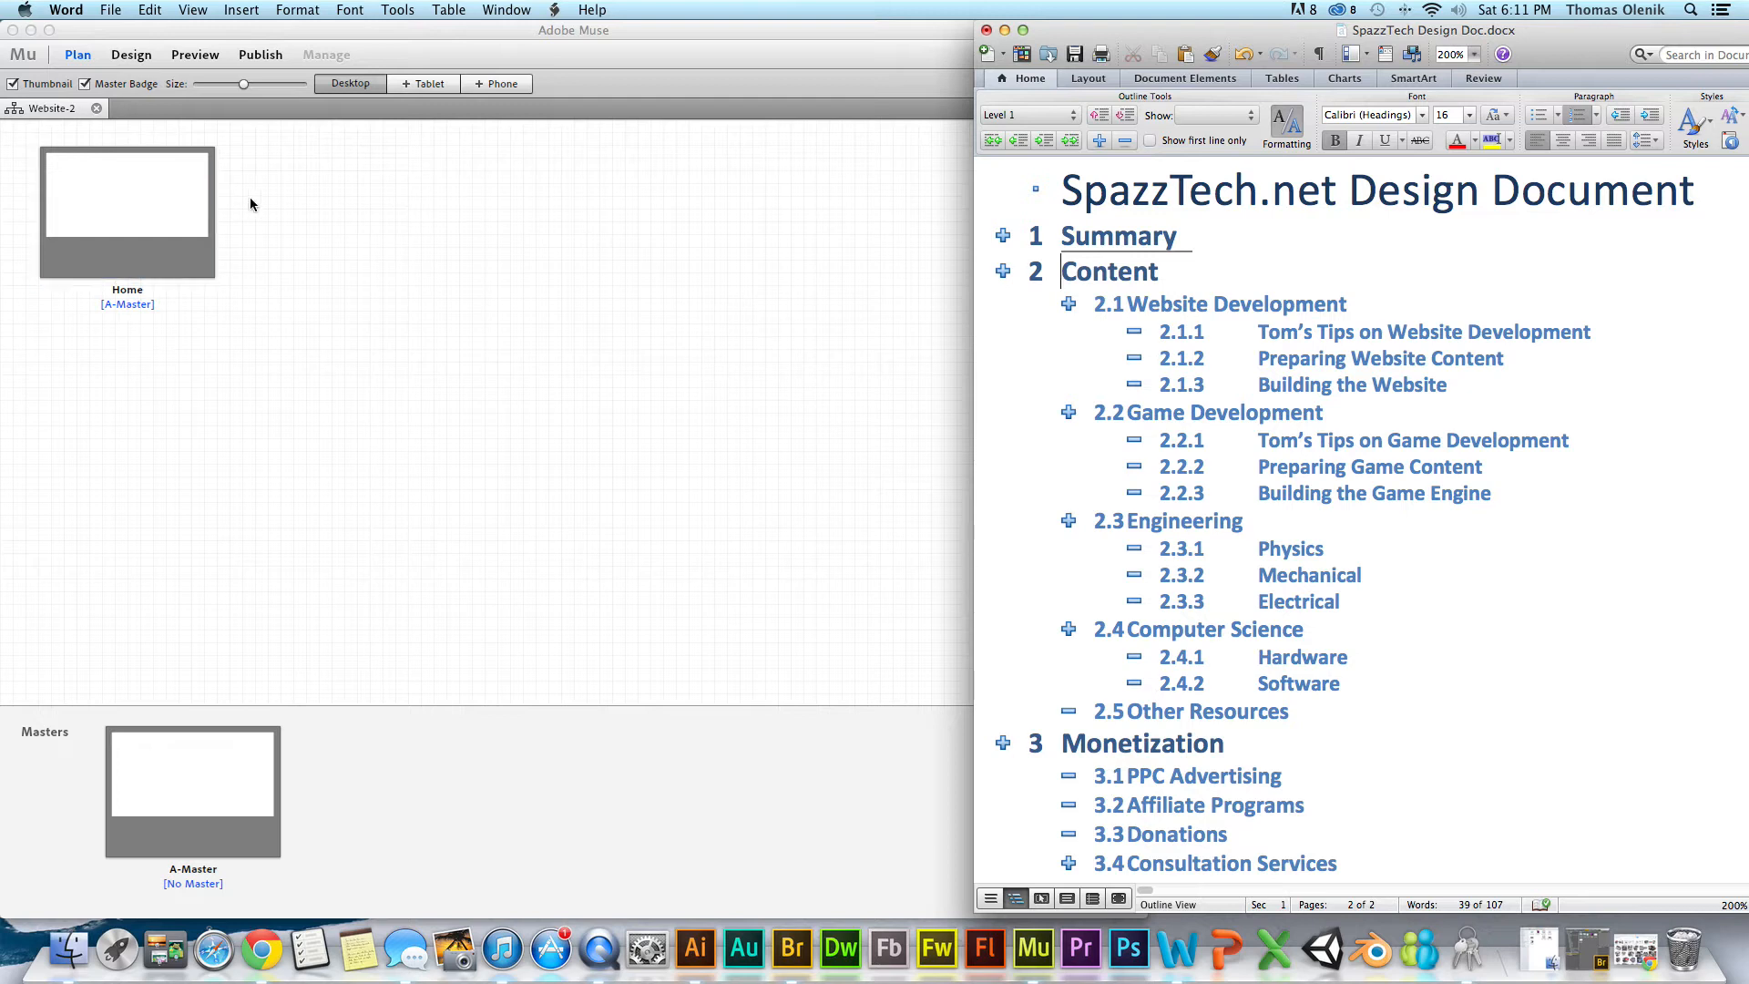
# - Add a top-level page after Home in the Muse site plan and name it Website Development
pyautogui.moveTo(186, 227)
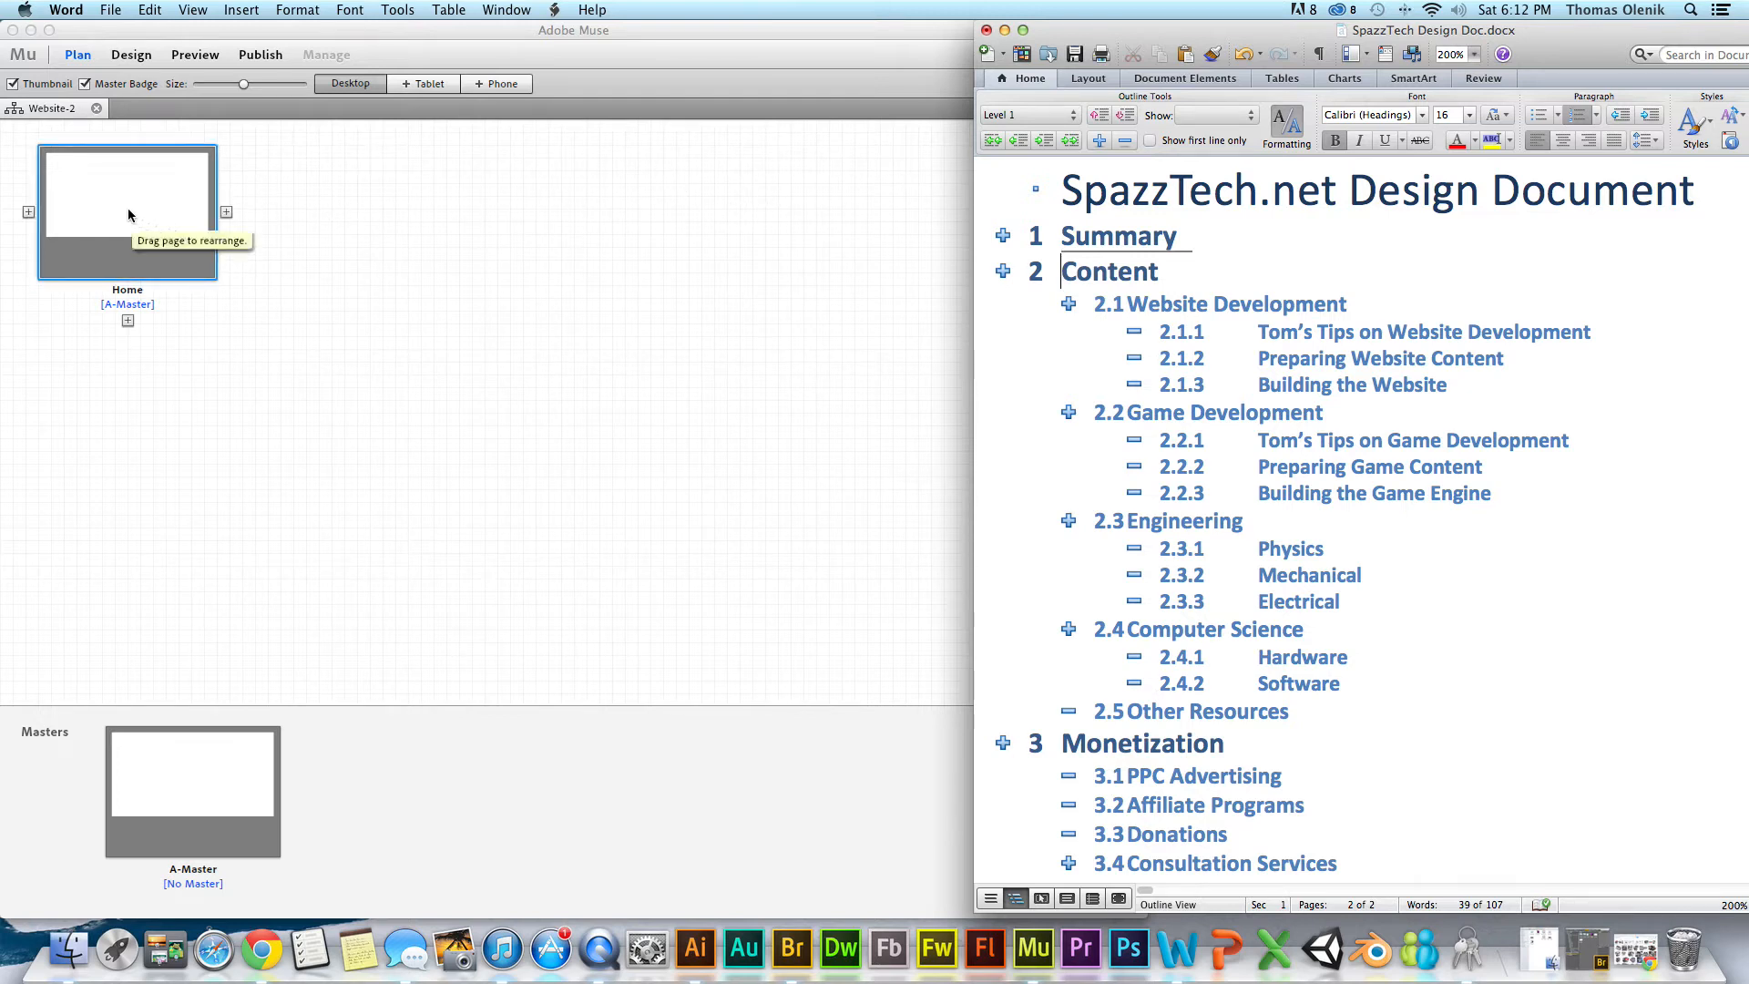
pyautogui.click(227, 213)
pyautogui.click(226, 212)
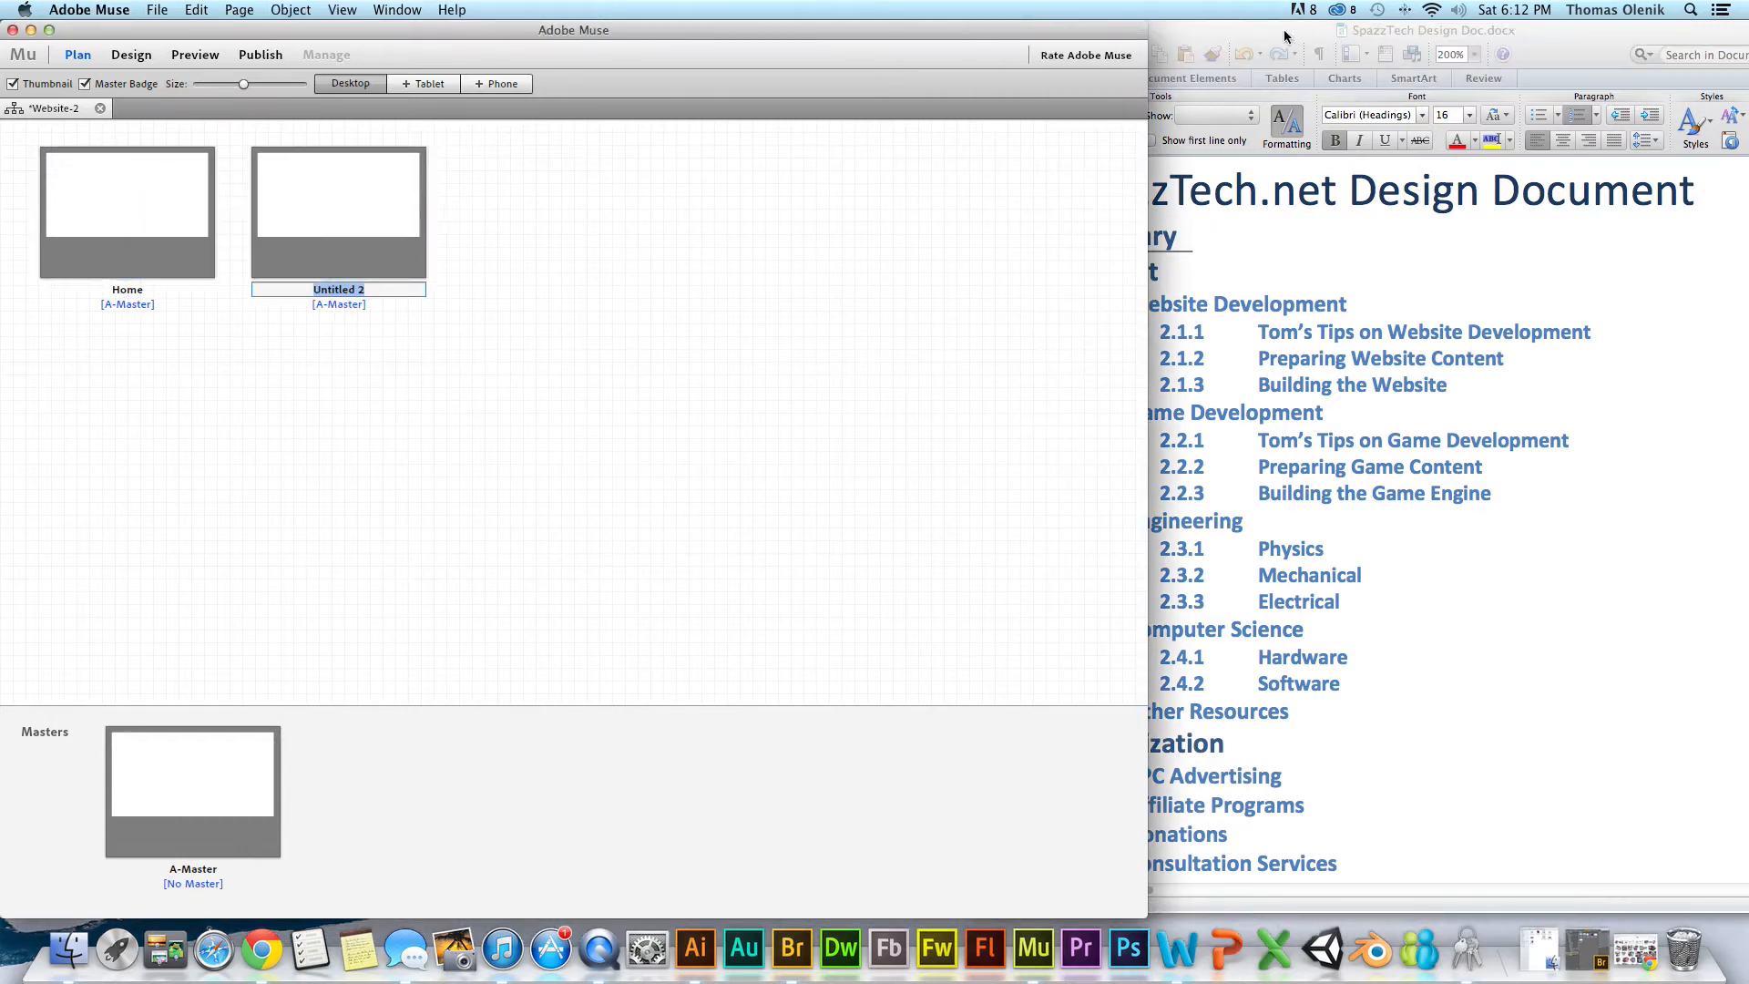
pyautogui.click(1273, 202)
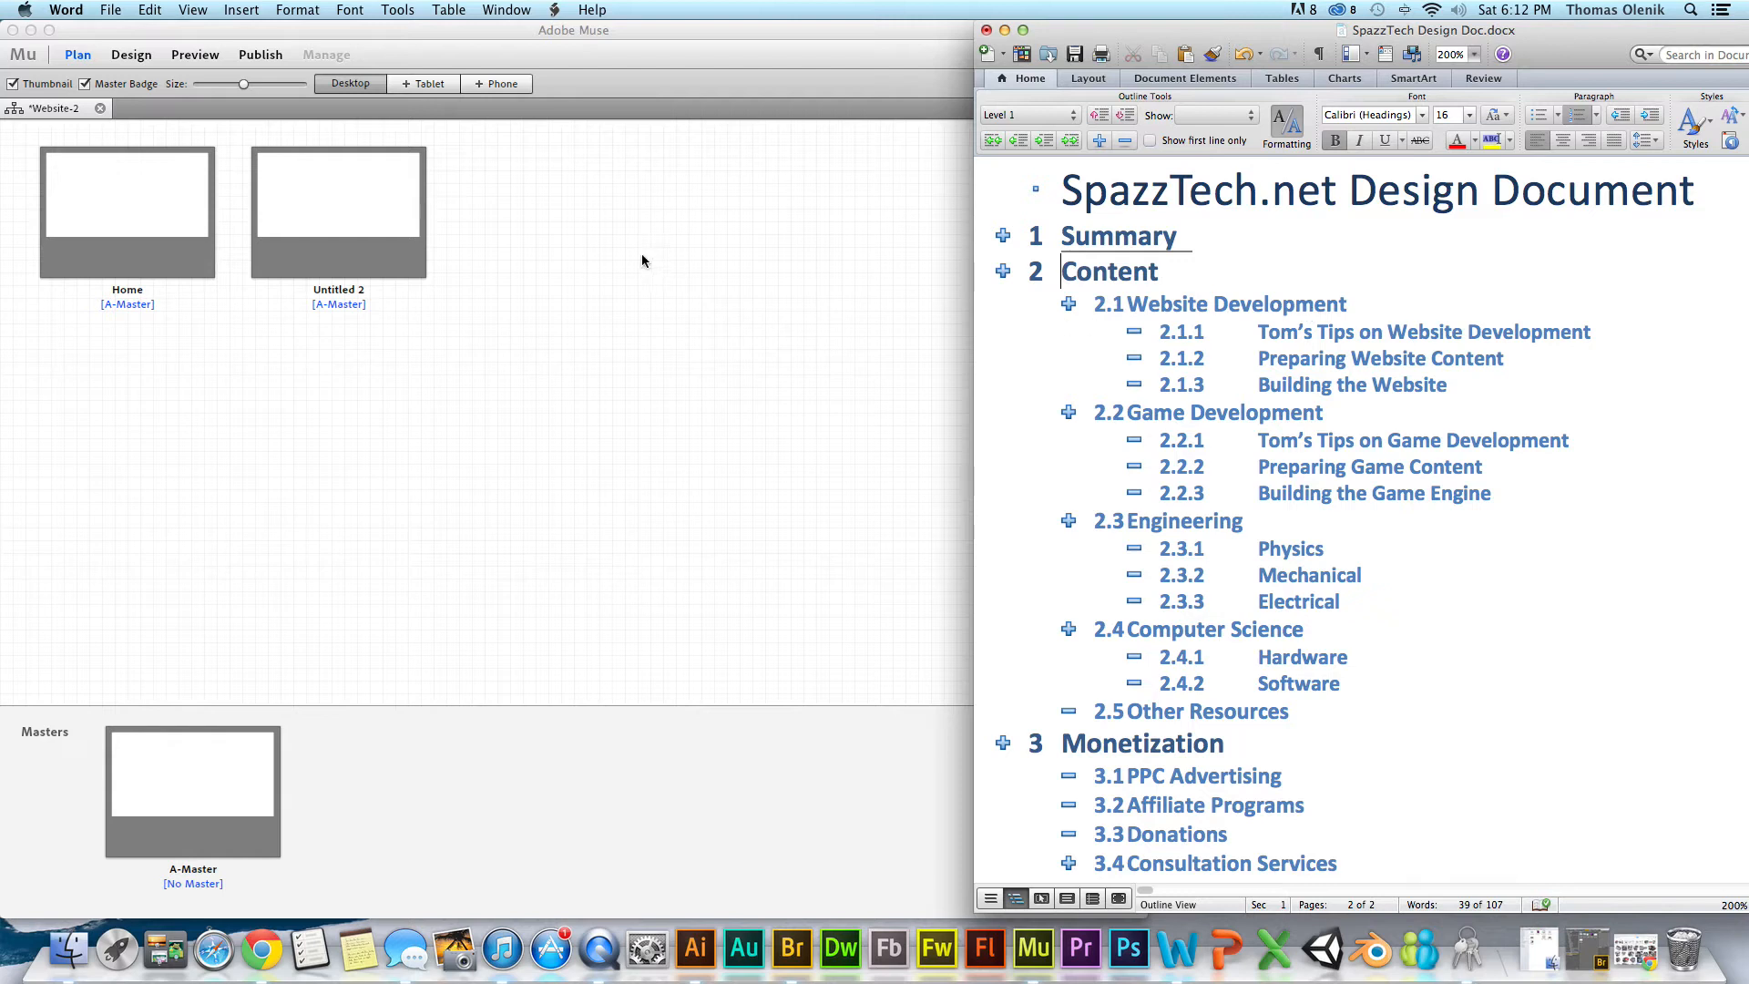
pyautogui.click(335, 301)
pyautogui.click(334, 291)
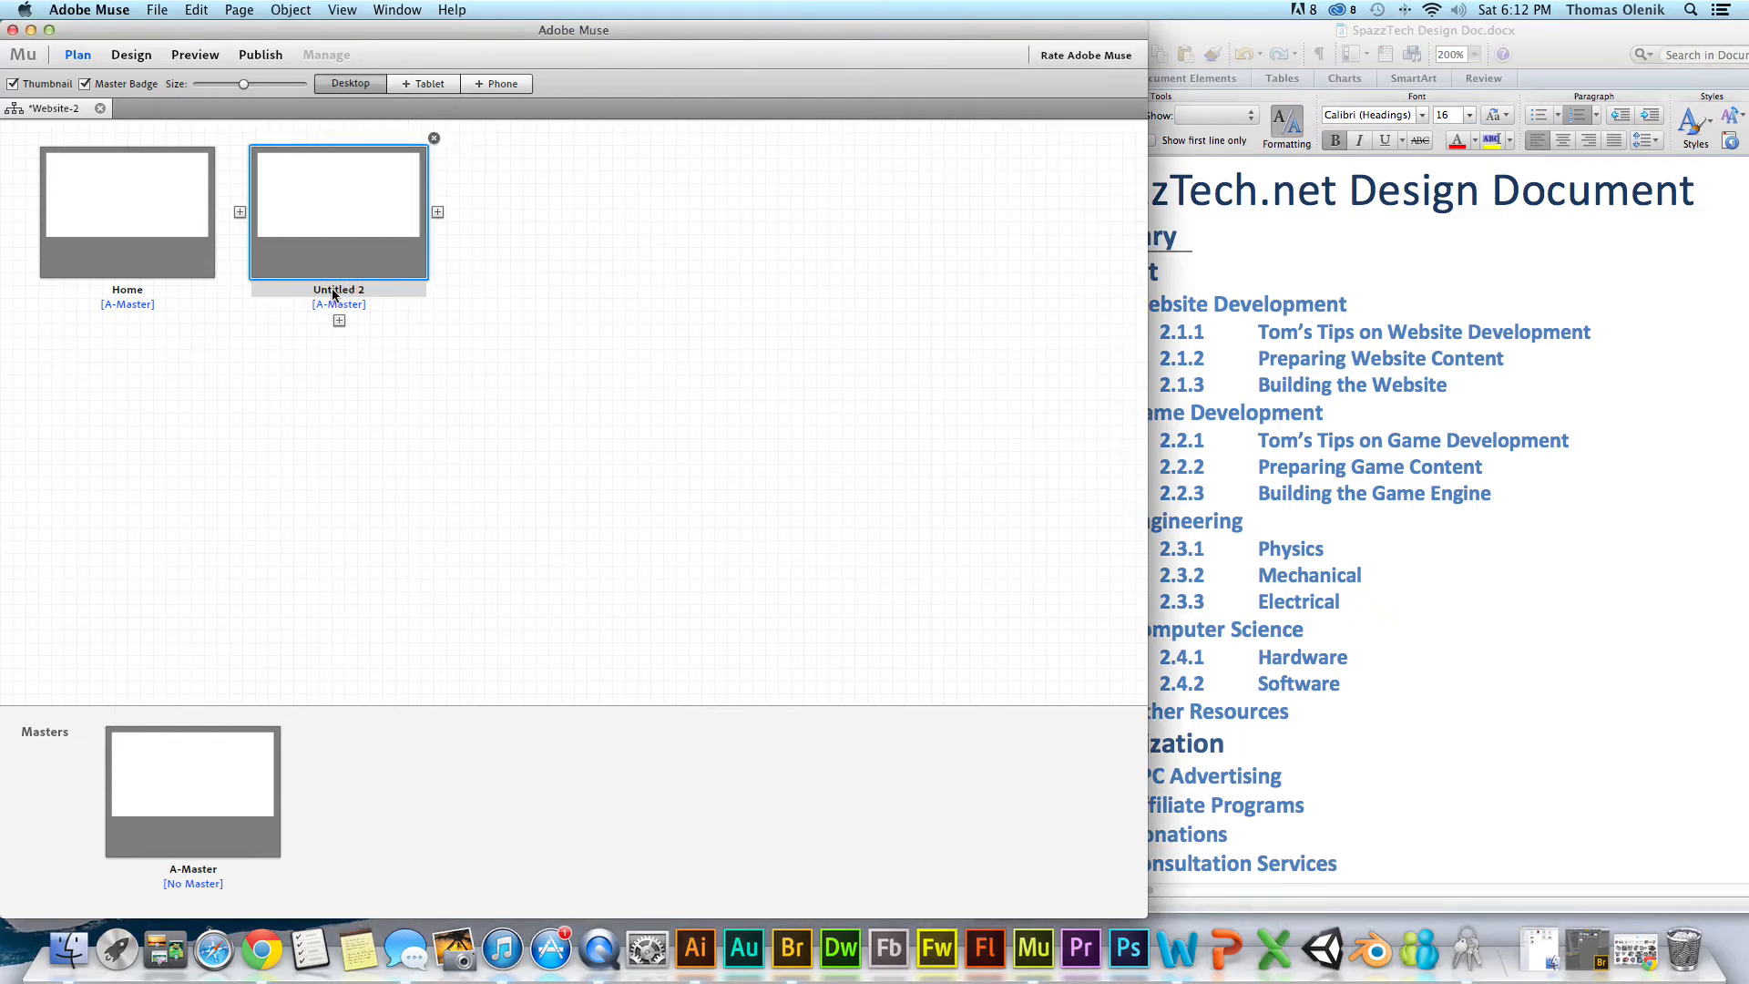
pyautogui.write('Website De')
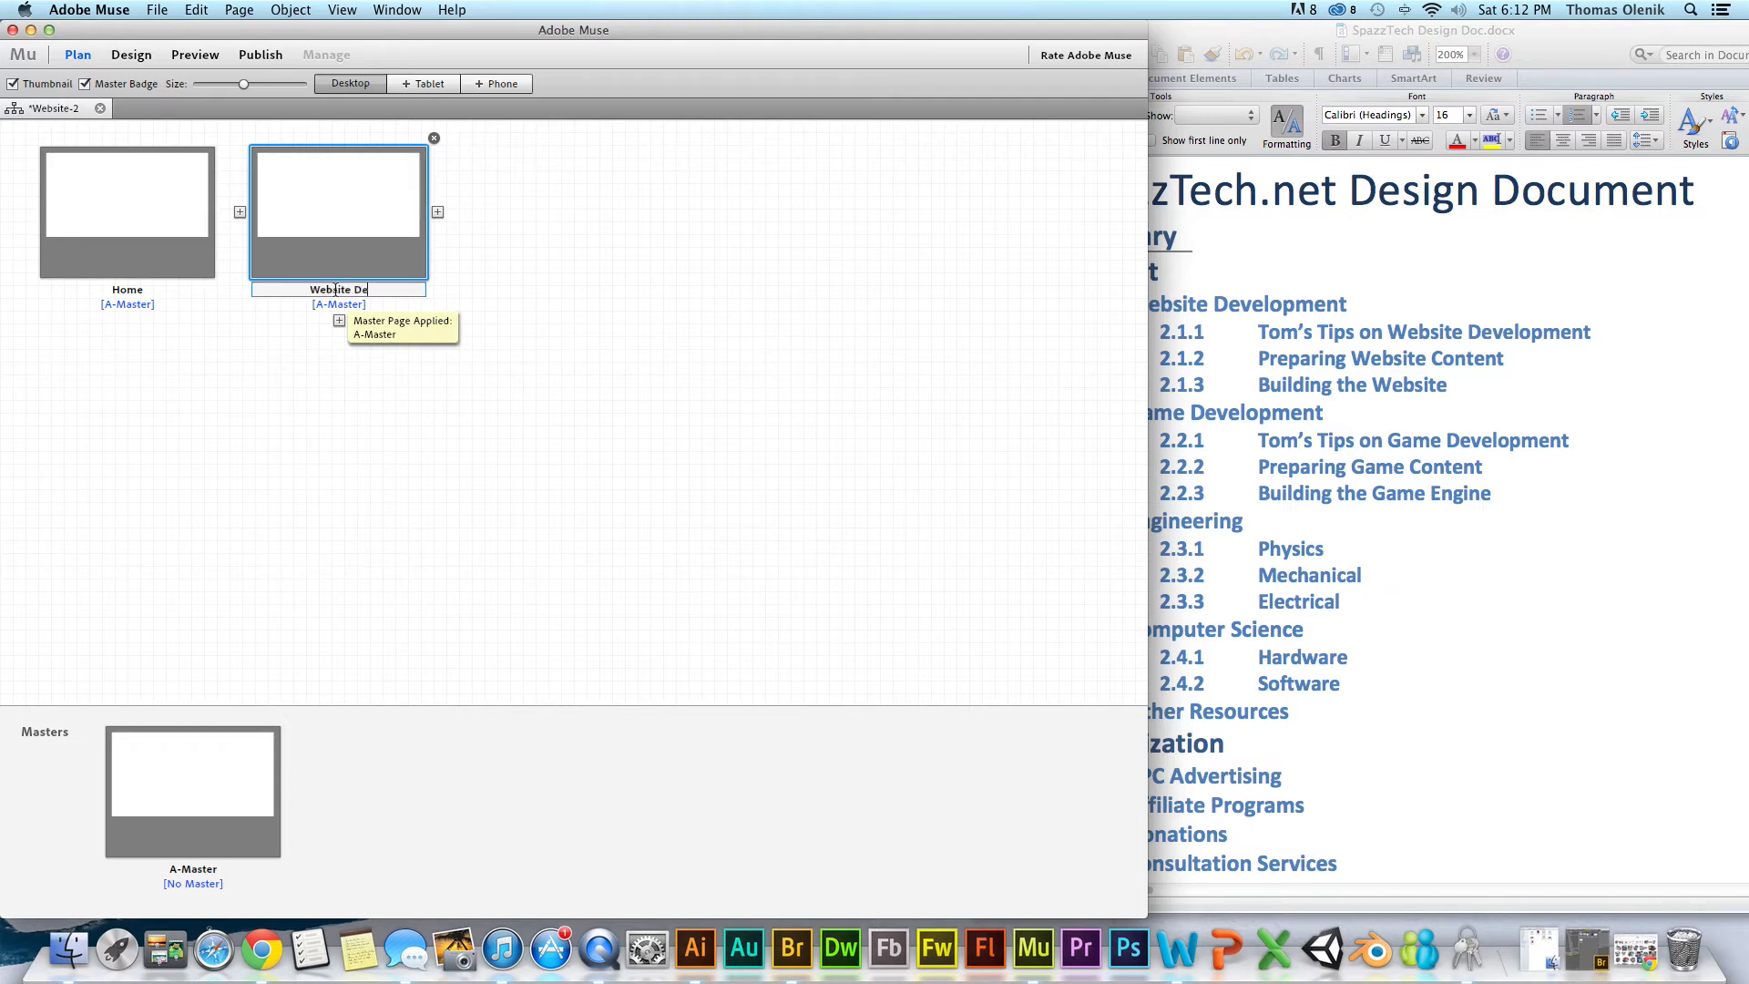
pyautogui.write('velopment')
pyautogui.click(785, 303)
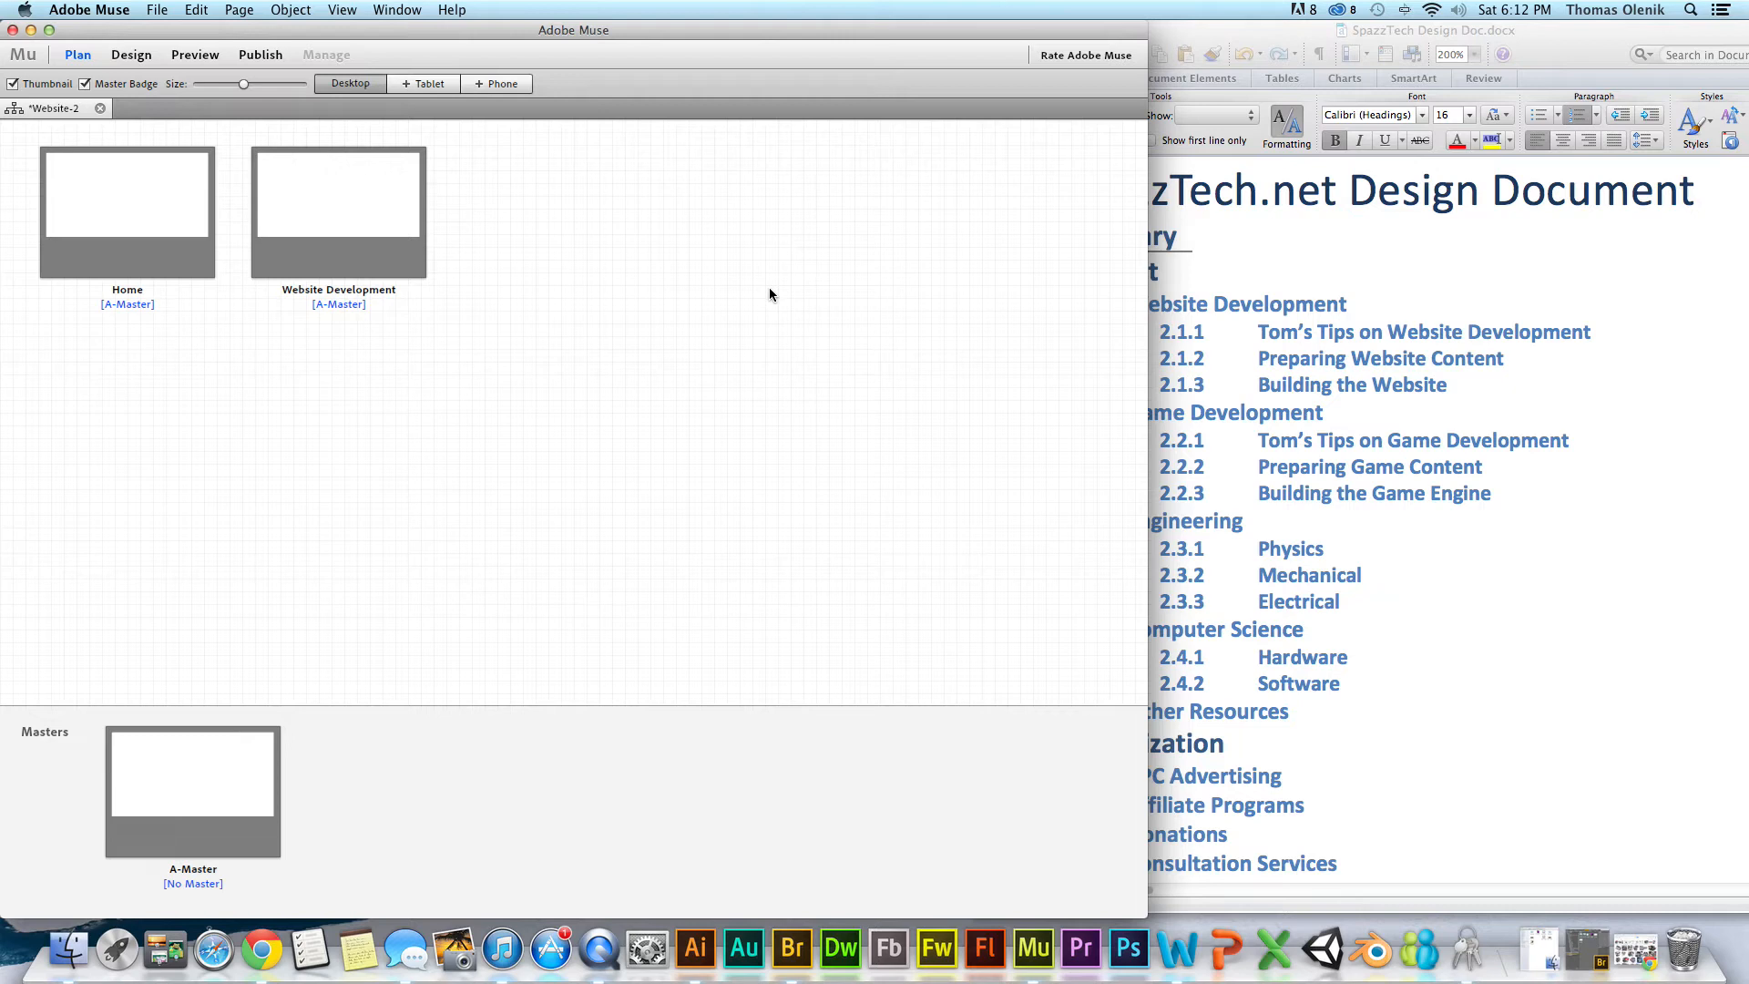
# - Add a top-level page after Website Development and name it Game Development
pyautogui.moveTo(314, 218)
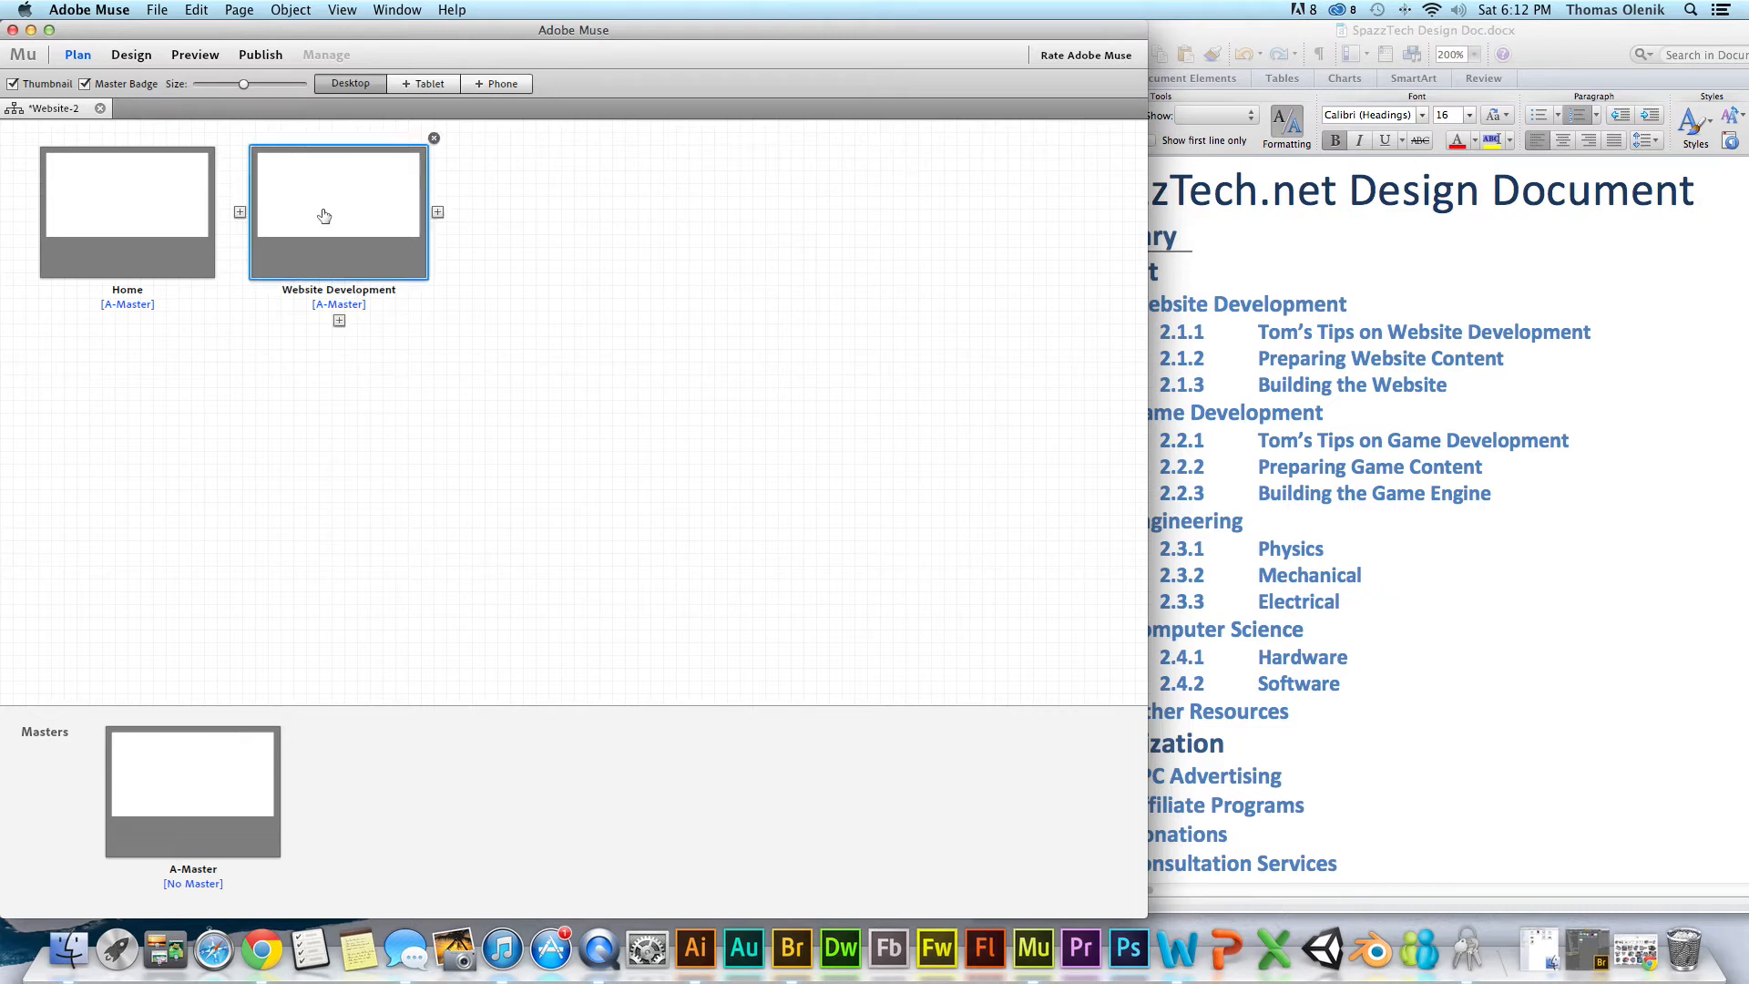
pyautogui.click(437, 213)
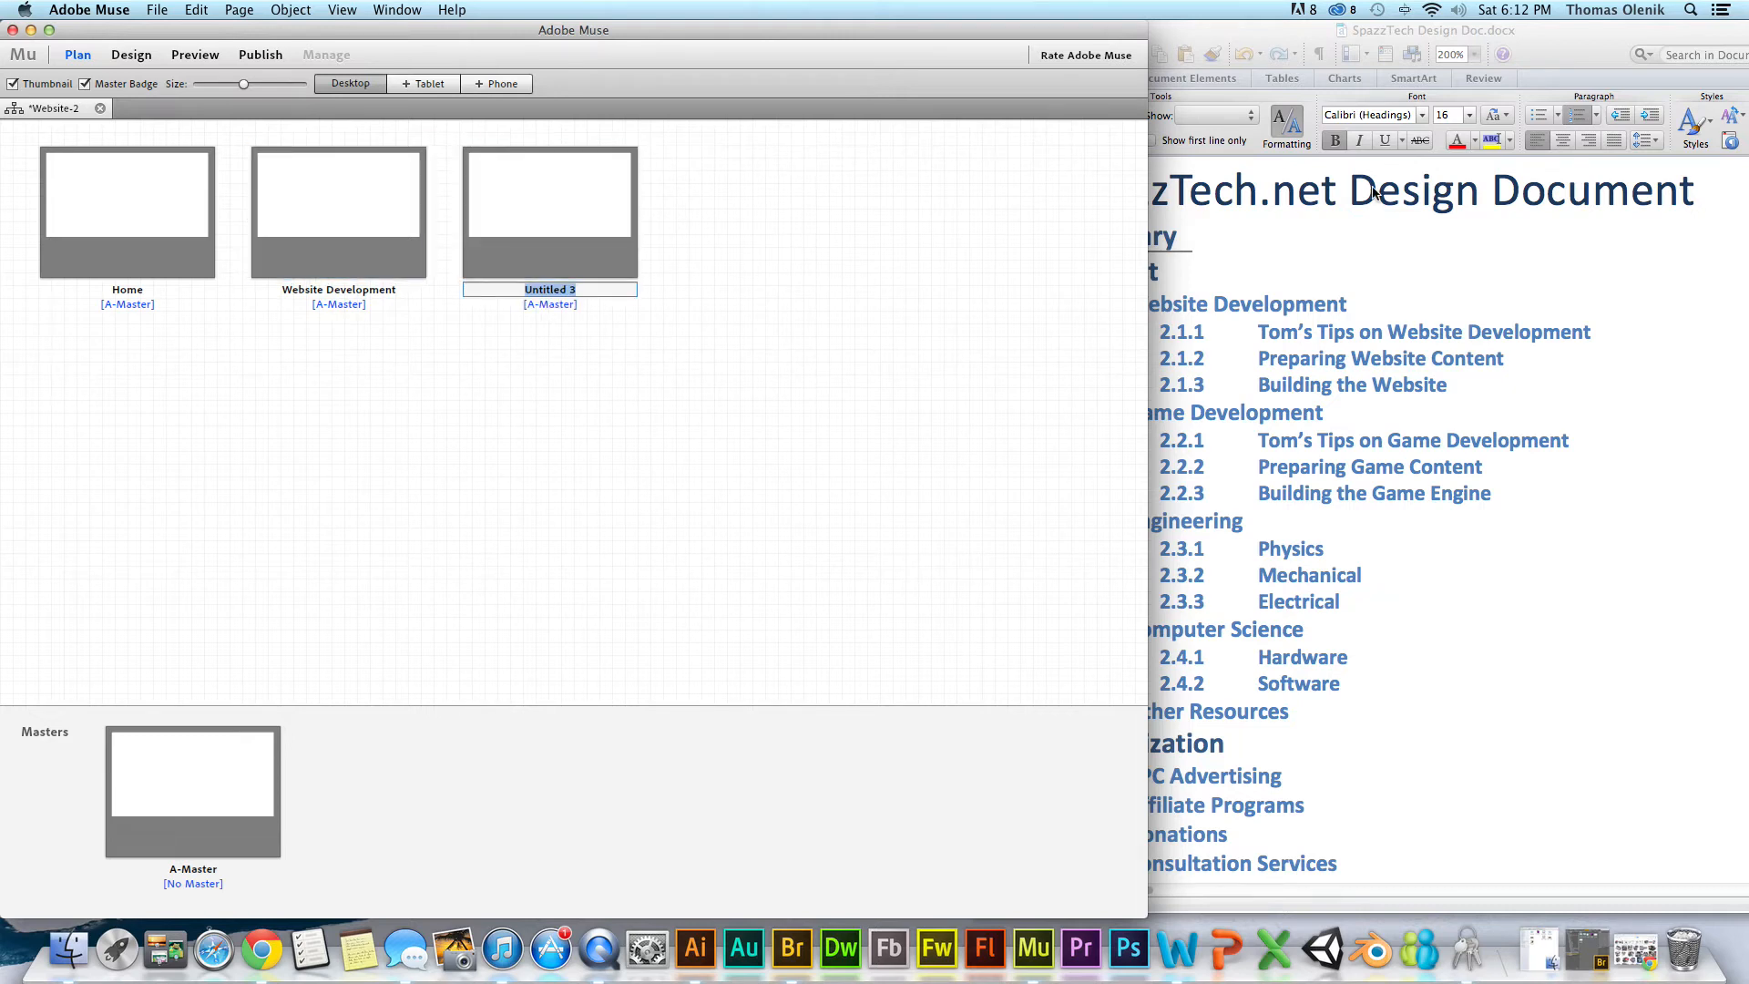
pyautogui.click(1383, 241)
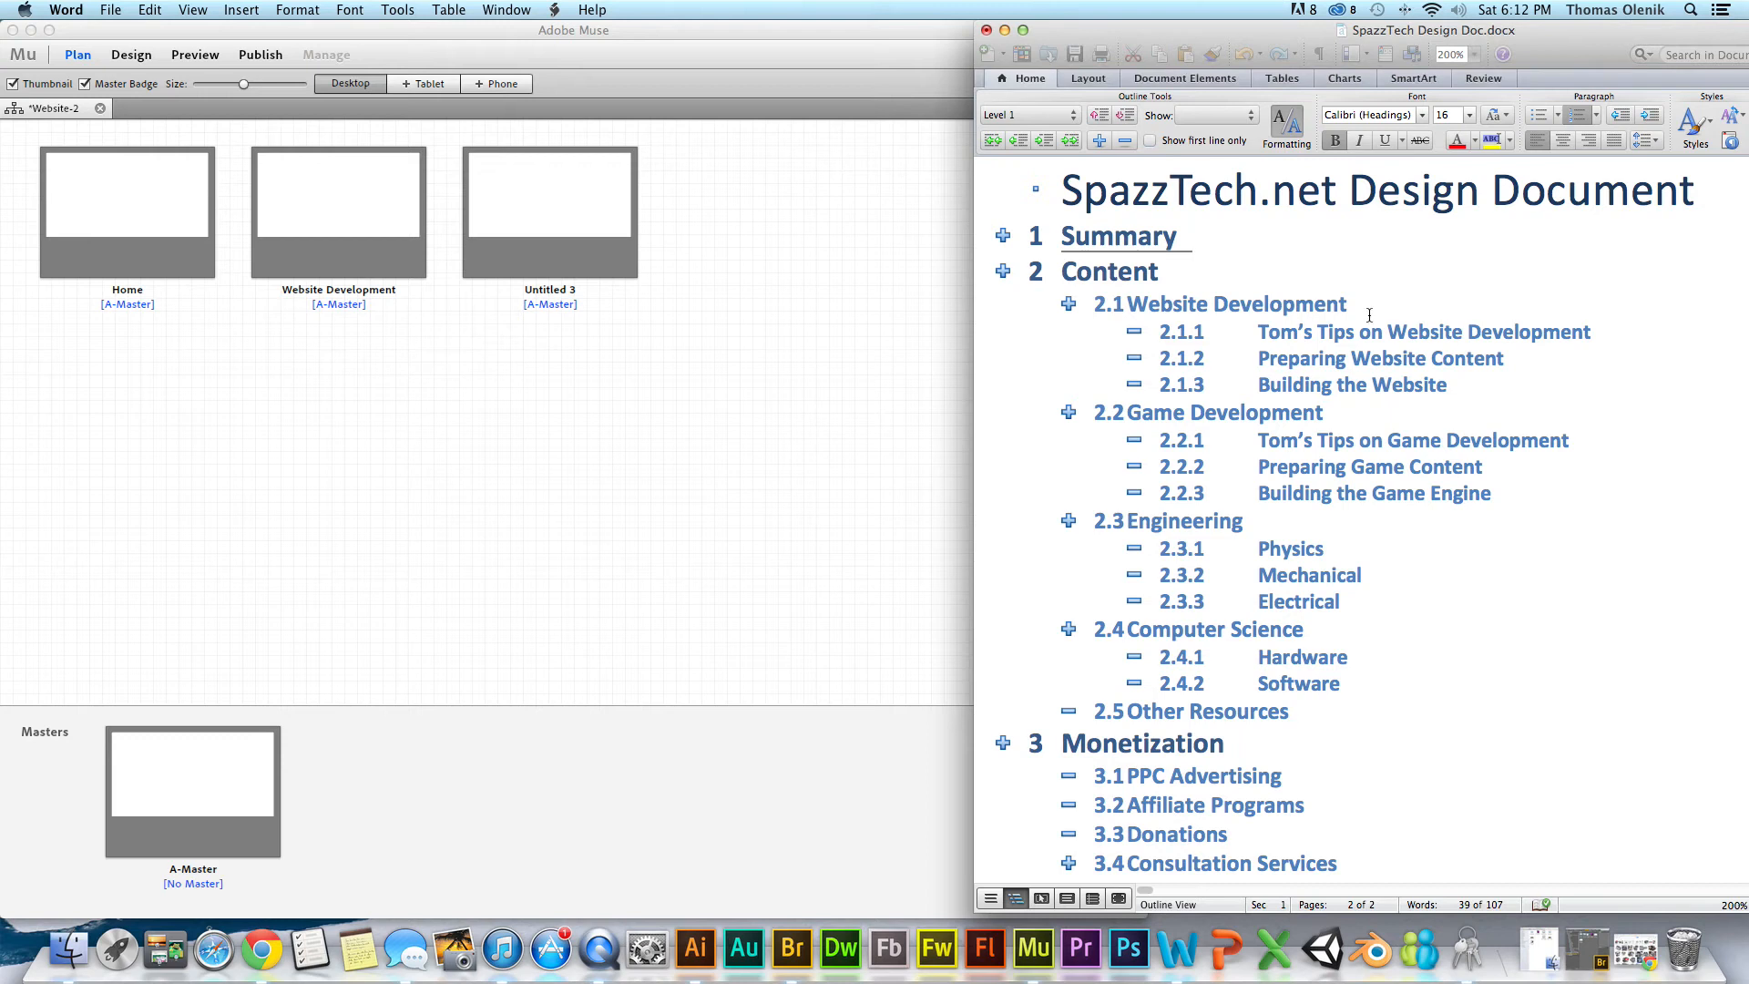
pyautogui.doubleClick(552, 289)
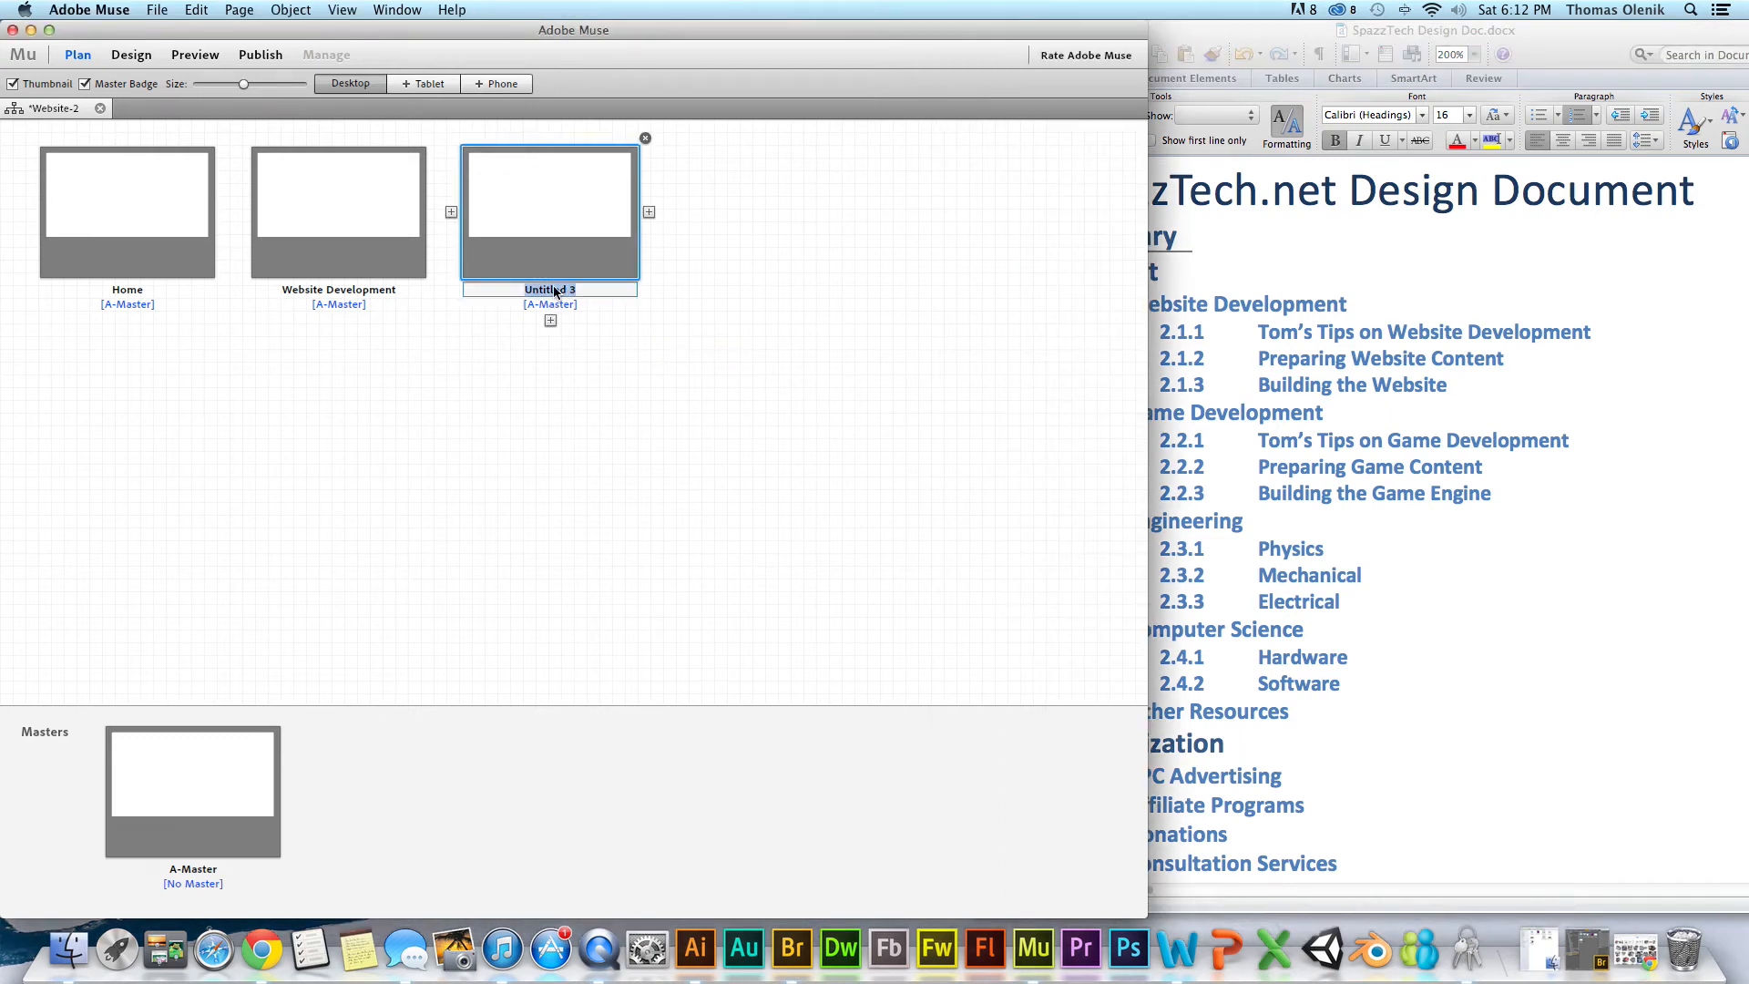
pyautogui.write('Game Develoo')
pyautogui.press('BackSpace')
pyautogui.write('pment')
pyautogui.click(740, 303)
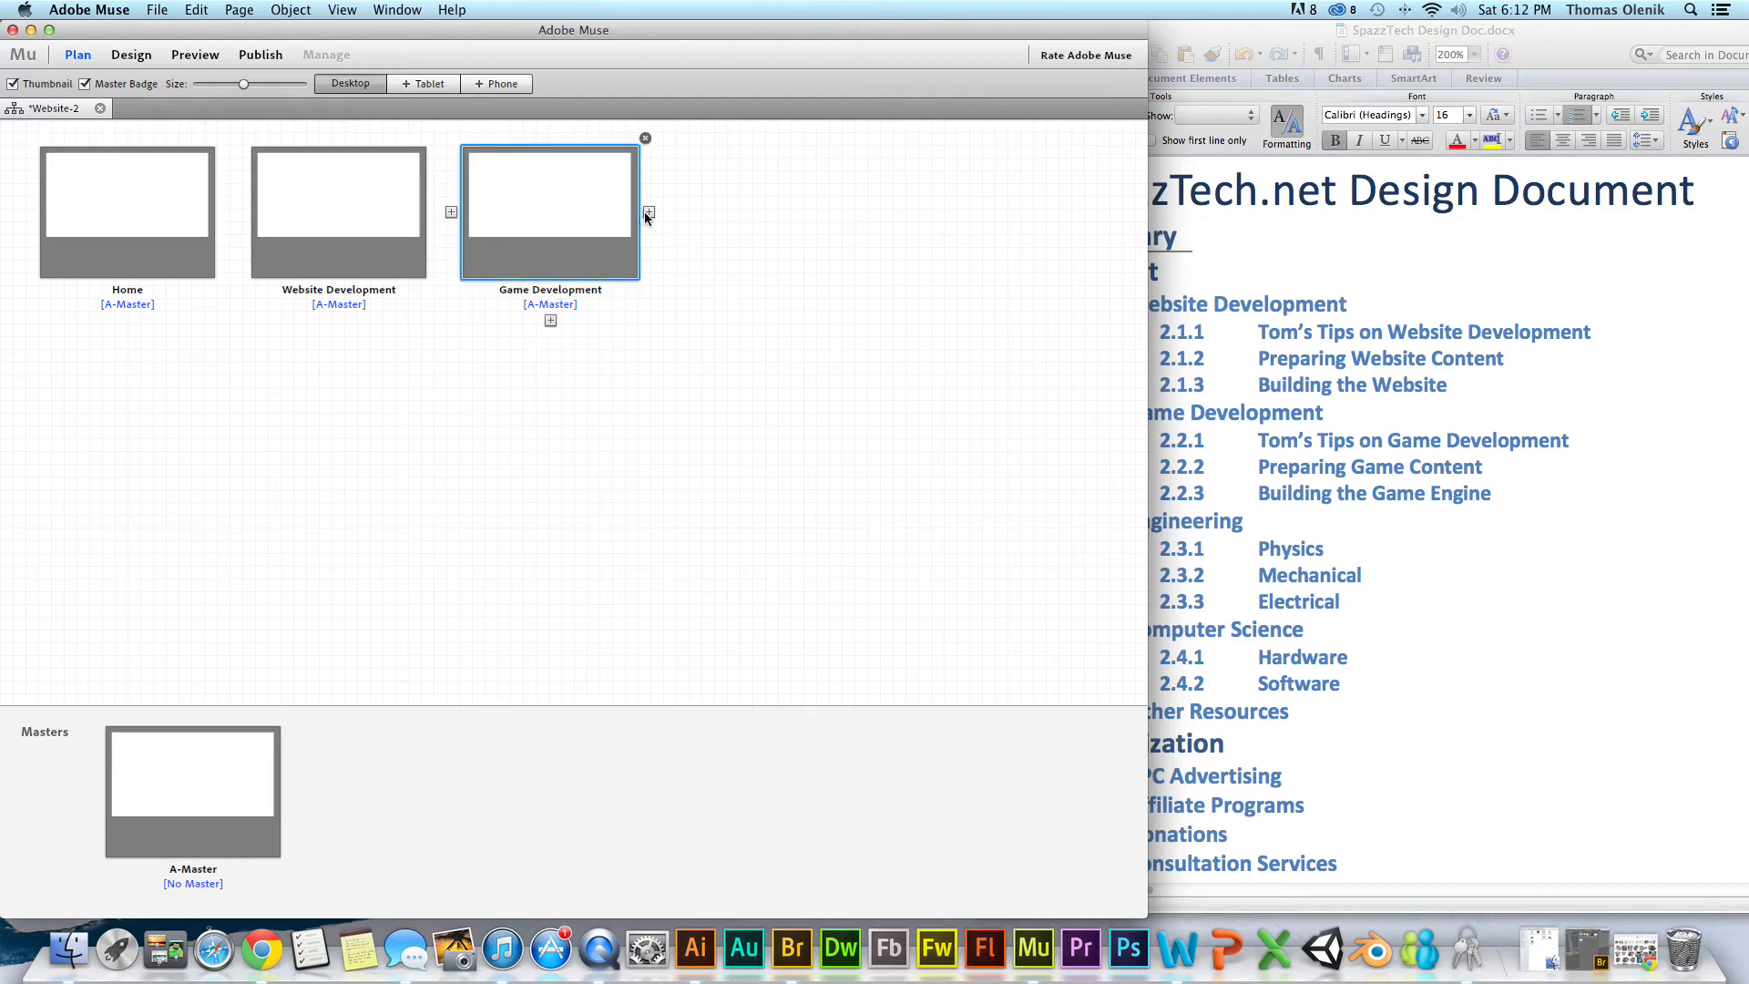
# - Add two more top-level pages after Game Development, named Engineering and Computer Science
pyautogui.click(648, 212)
pyautogui.write('Engineering')
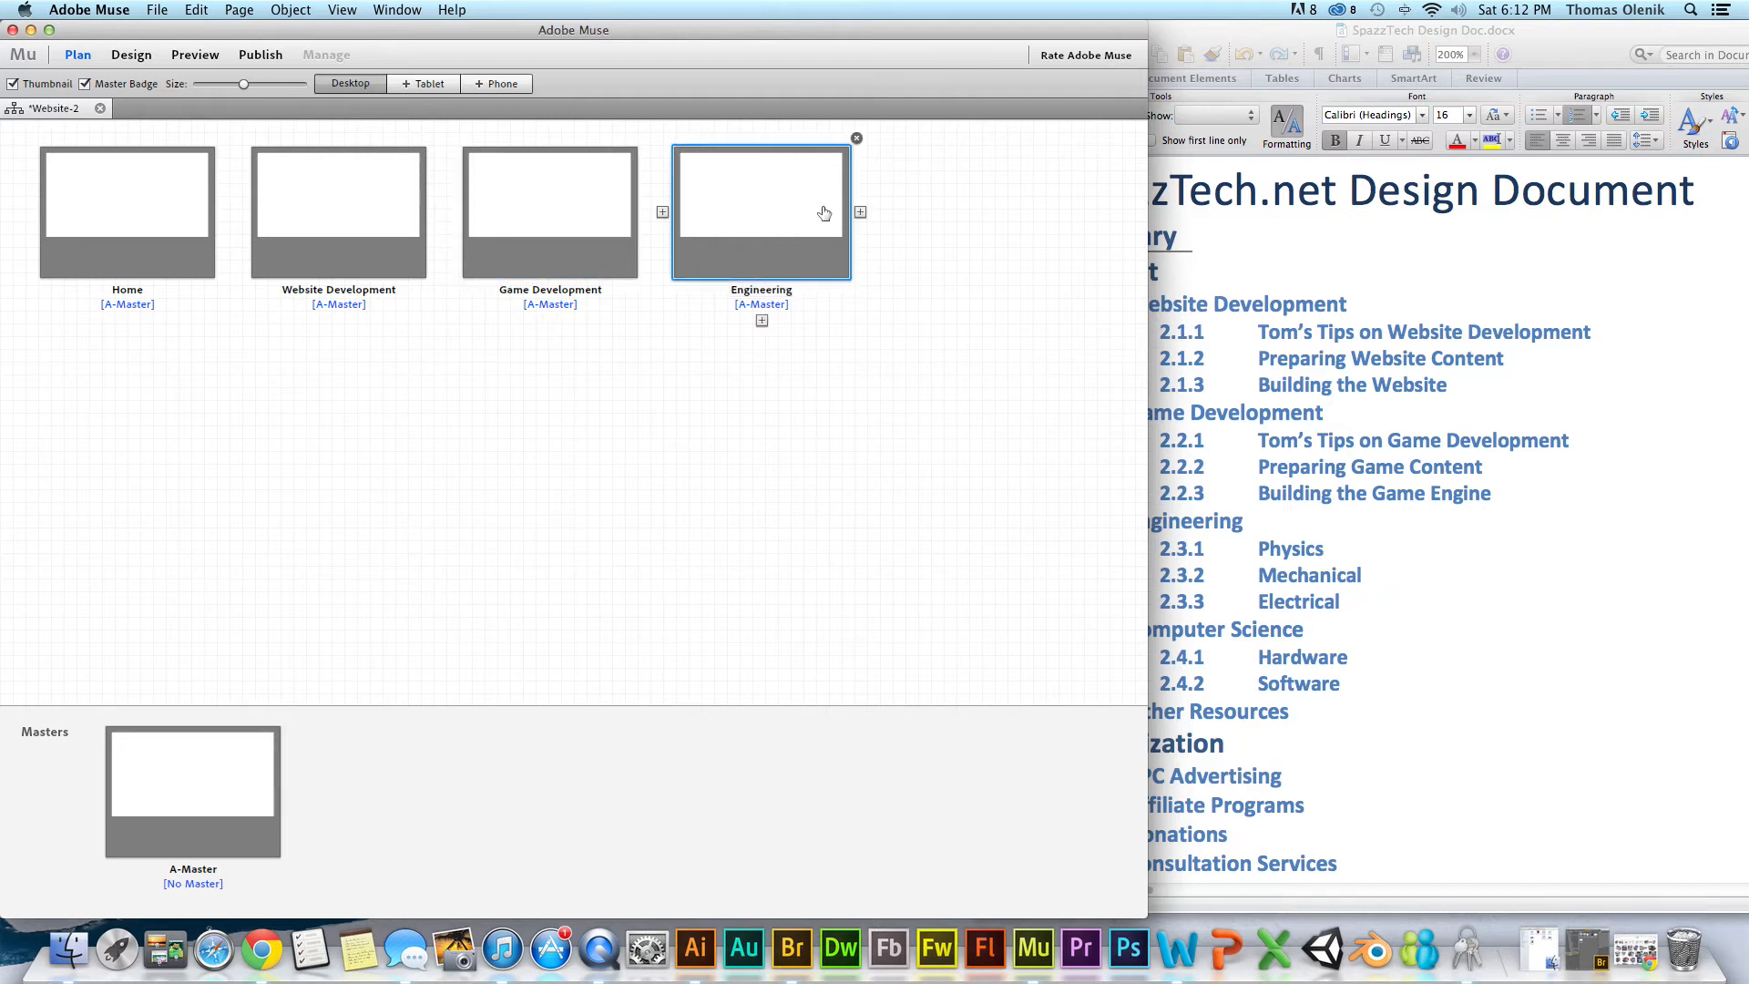
pyautogui.click(860, 213)
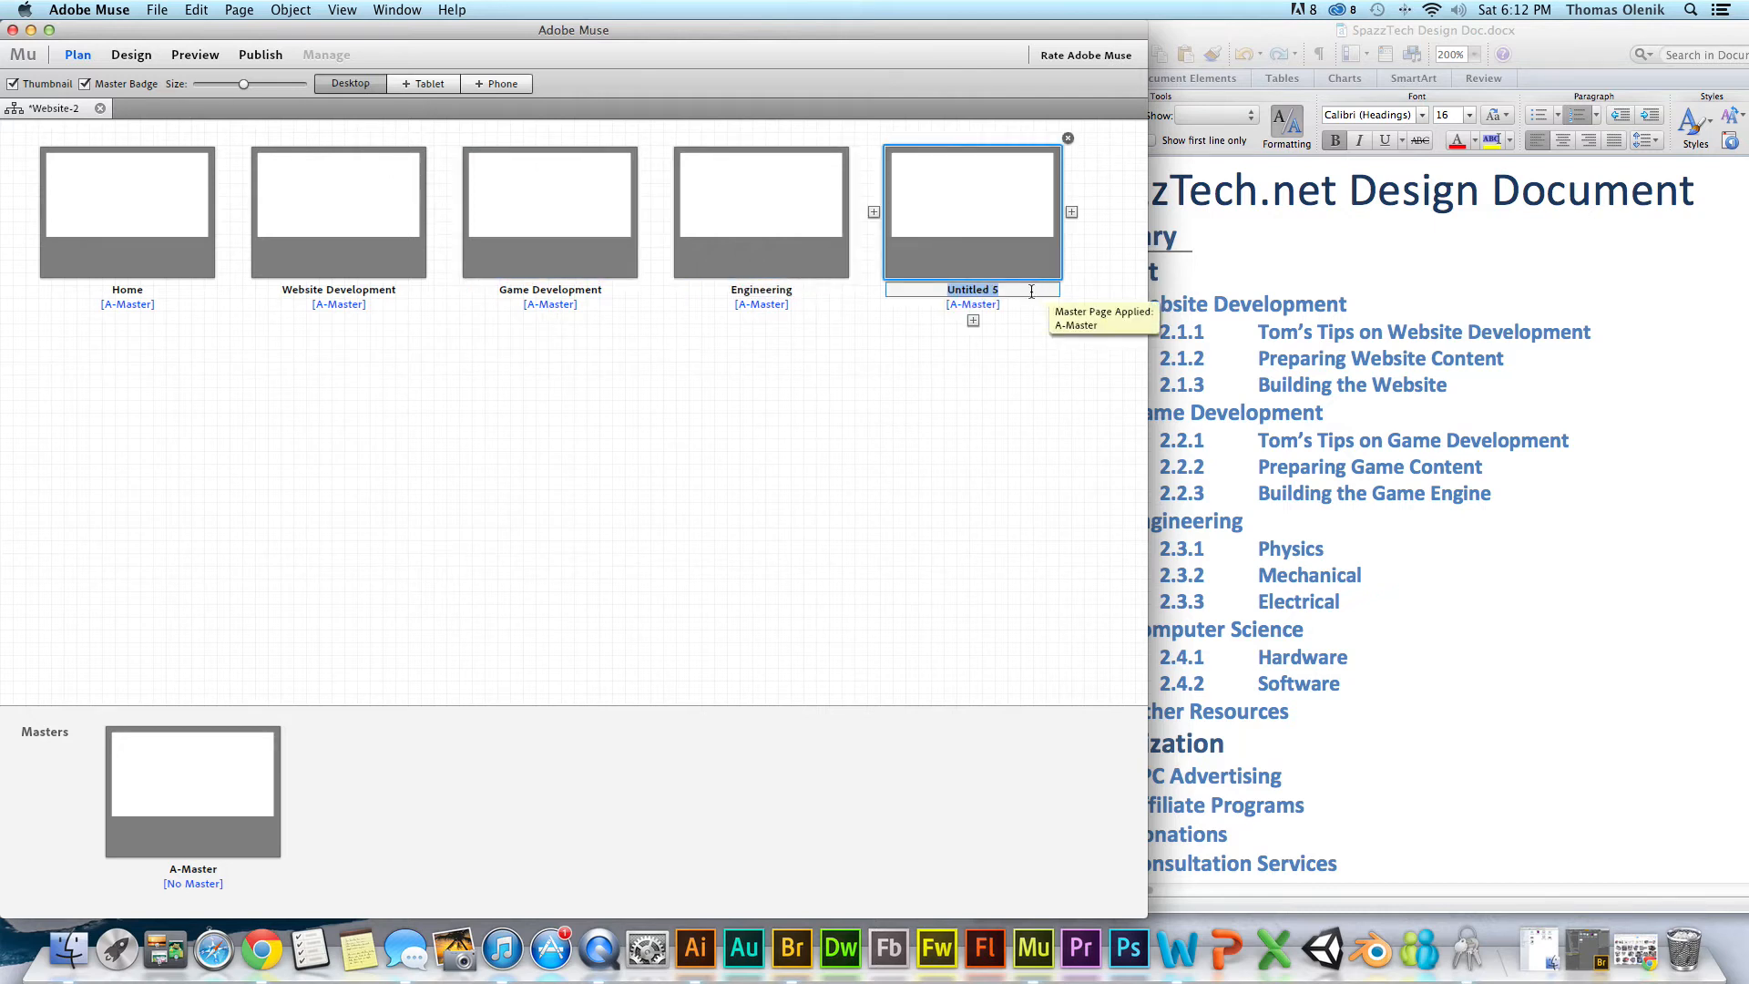
pyautogui.write('Computer Science')
pyautogui.click(921, 411)
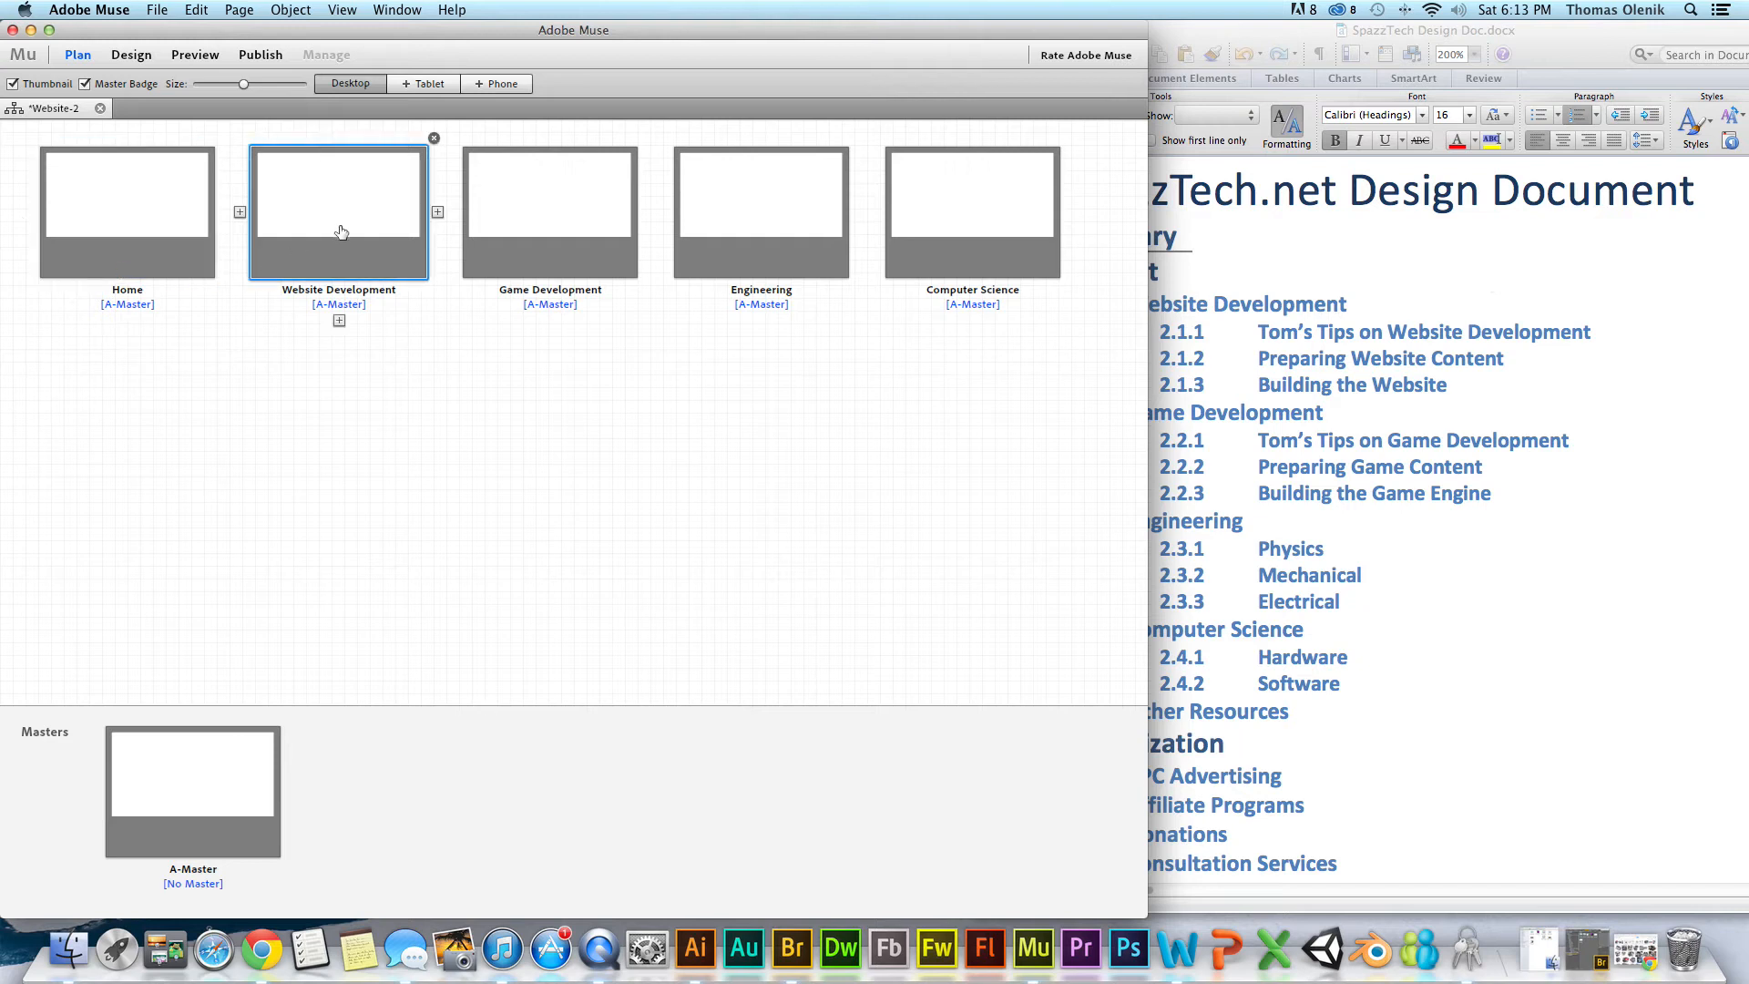
# - Add a child page beneath Website Development, keeping its default name
pyautogui.click(339, 321)
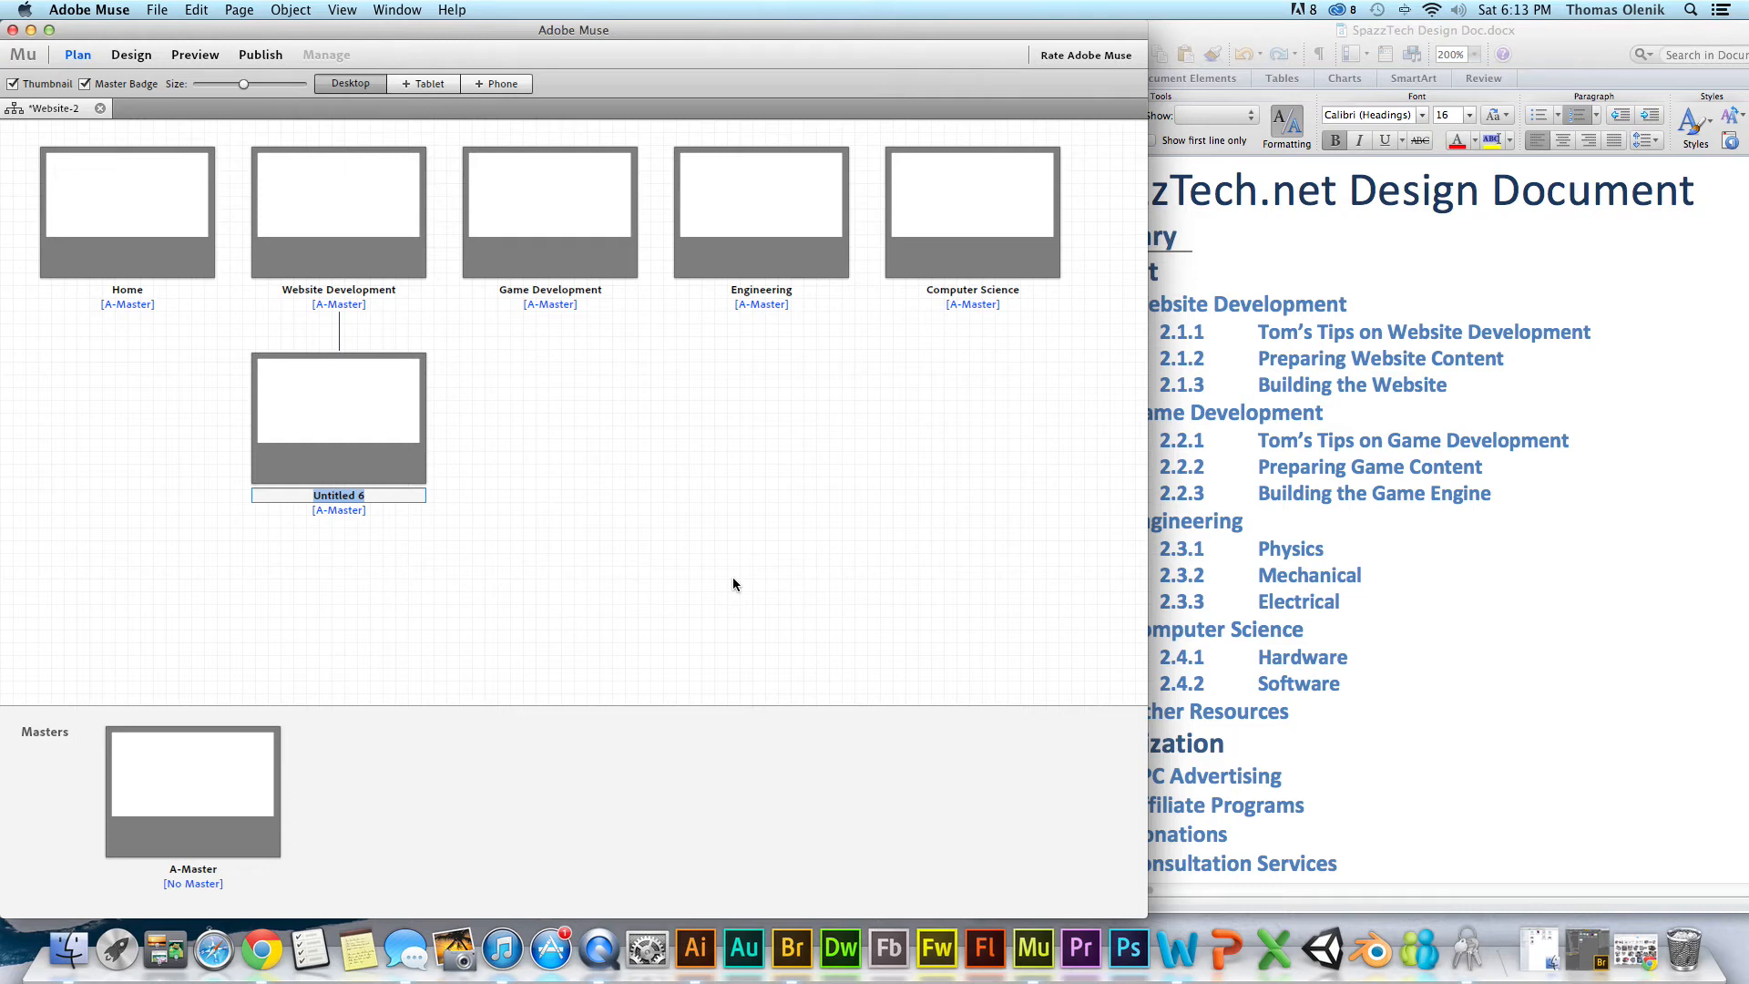
pyautogui.press('Return')
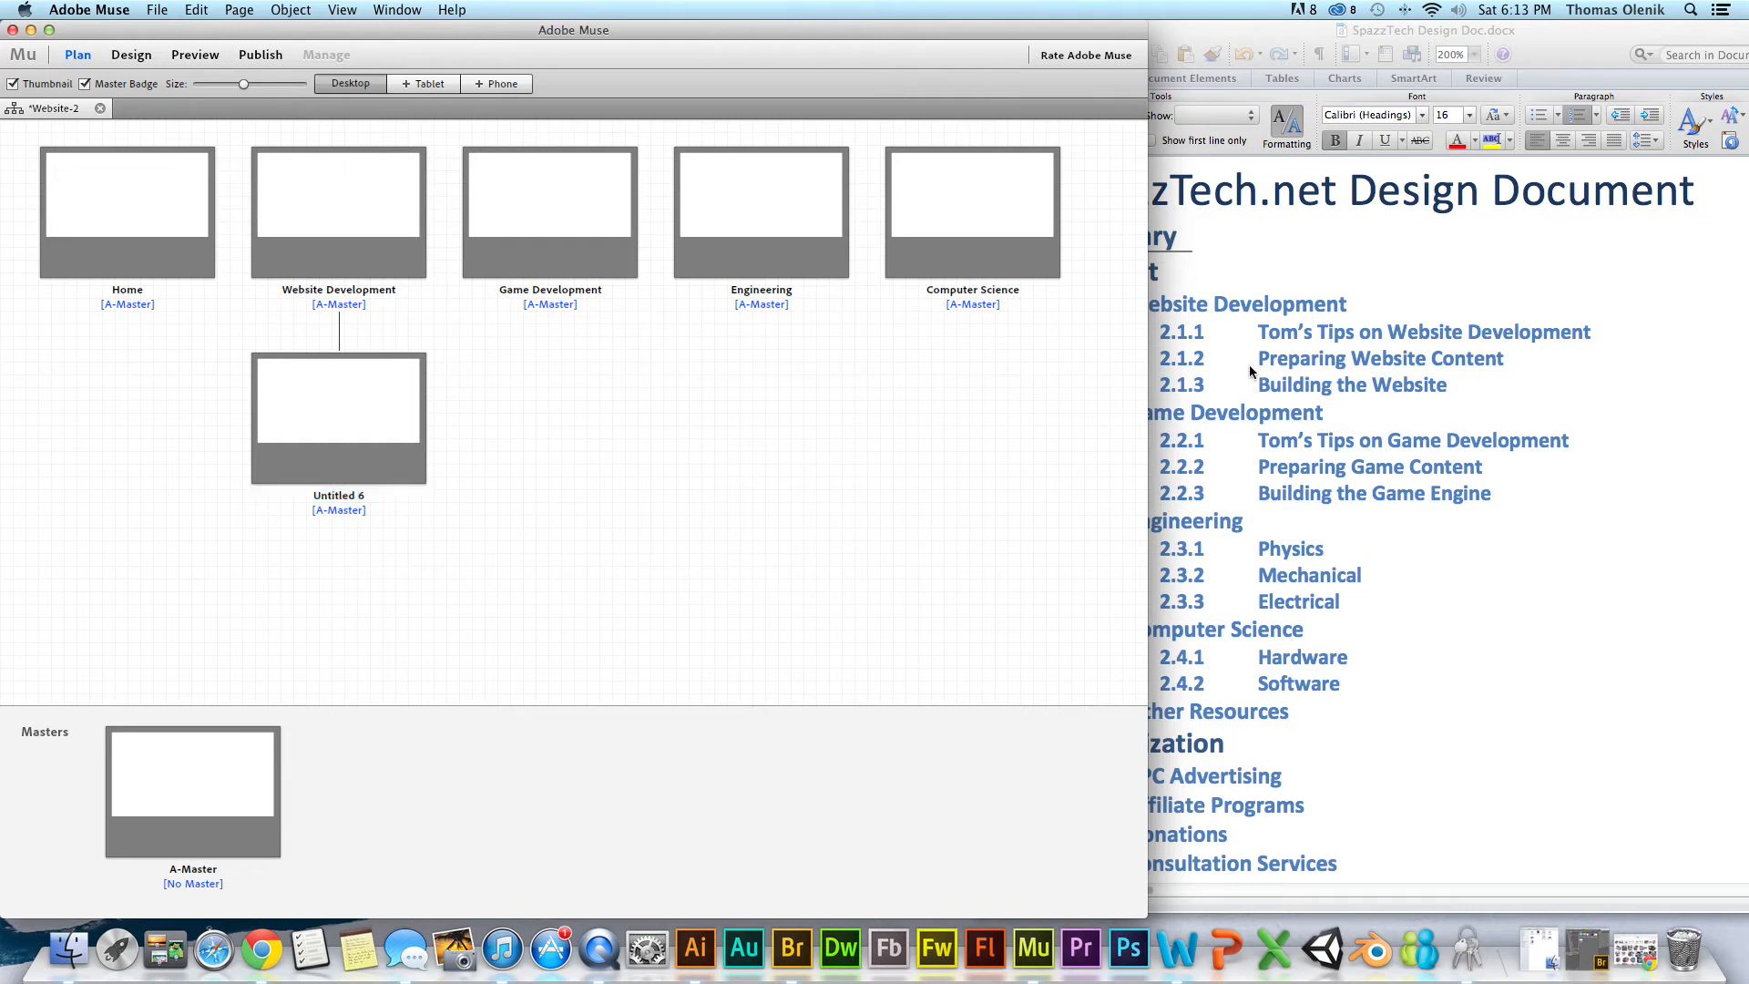
# - Check the tips entries in the design document, and add a top-level page named Tom's Tech Tips after Computer Science
pyautogui.click(1422, 191)
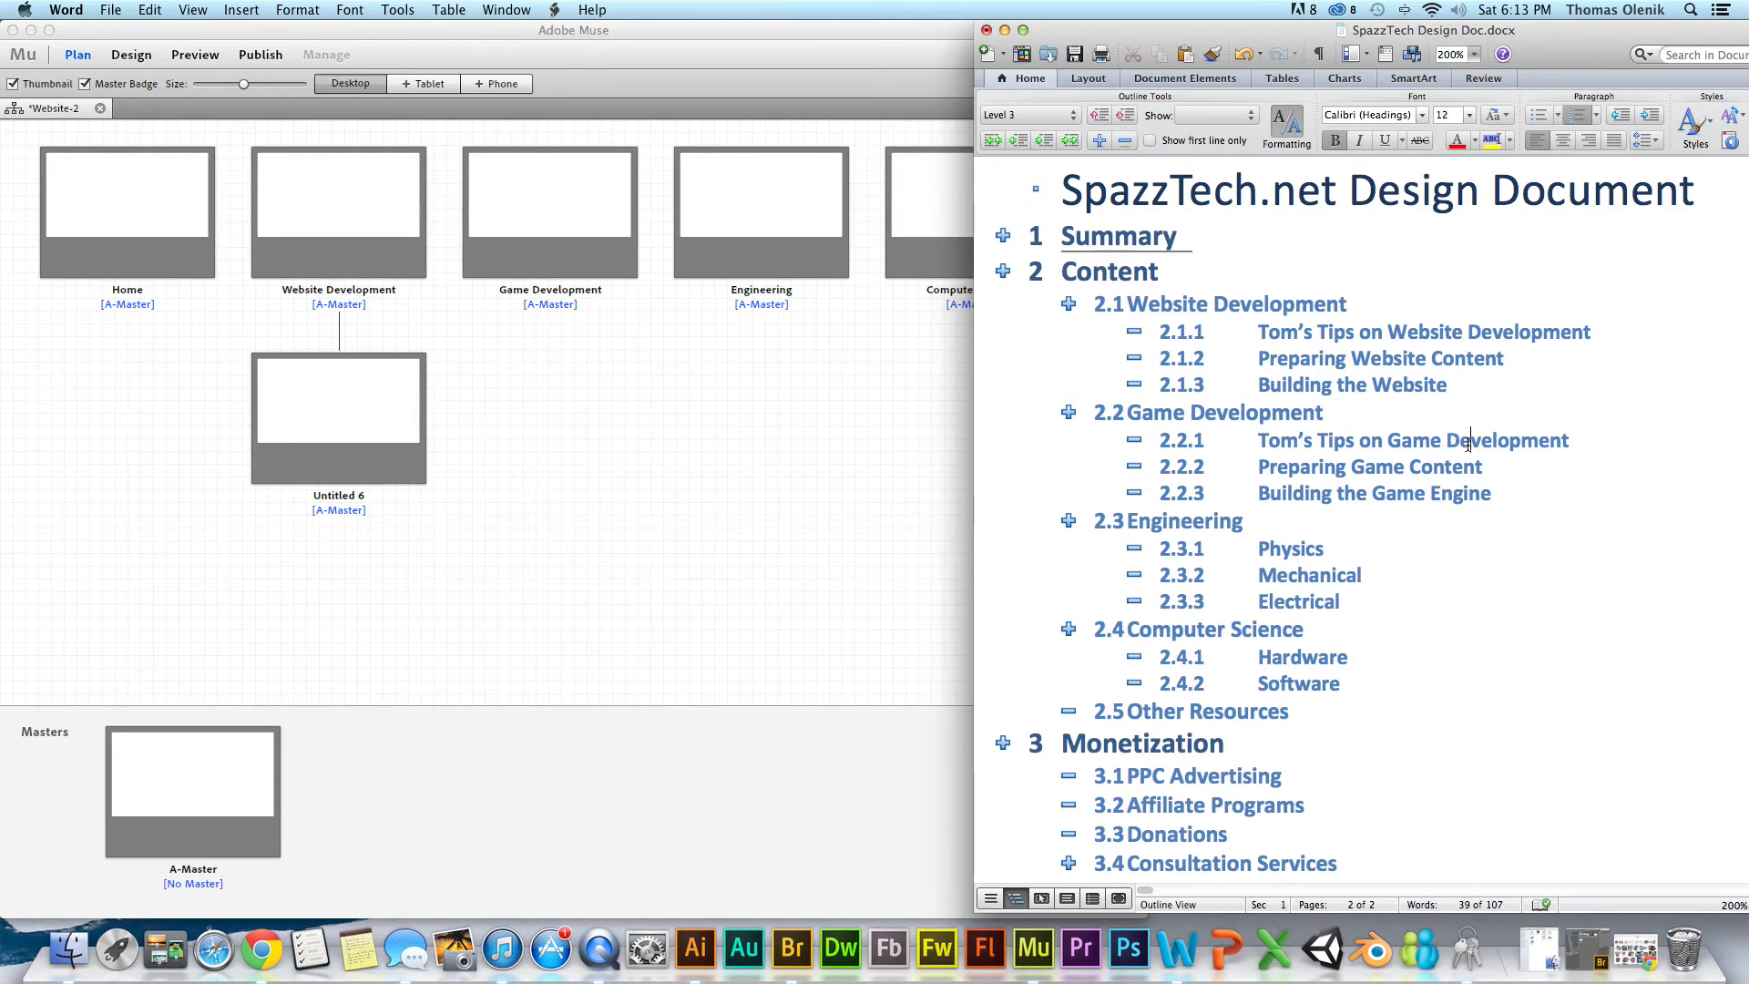
pyautogui.click(1451, 334)
pyautogui.click(1298, 443)
pyautogui.click(1304, 332)
pyautogui.click(876, 452)
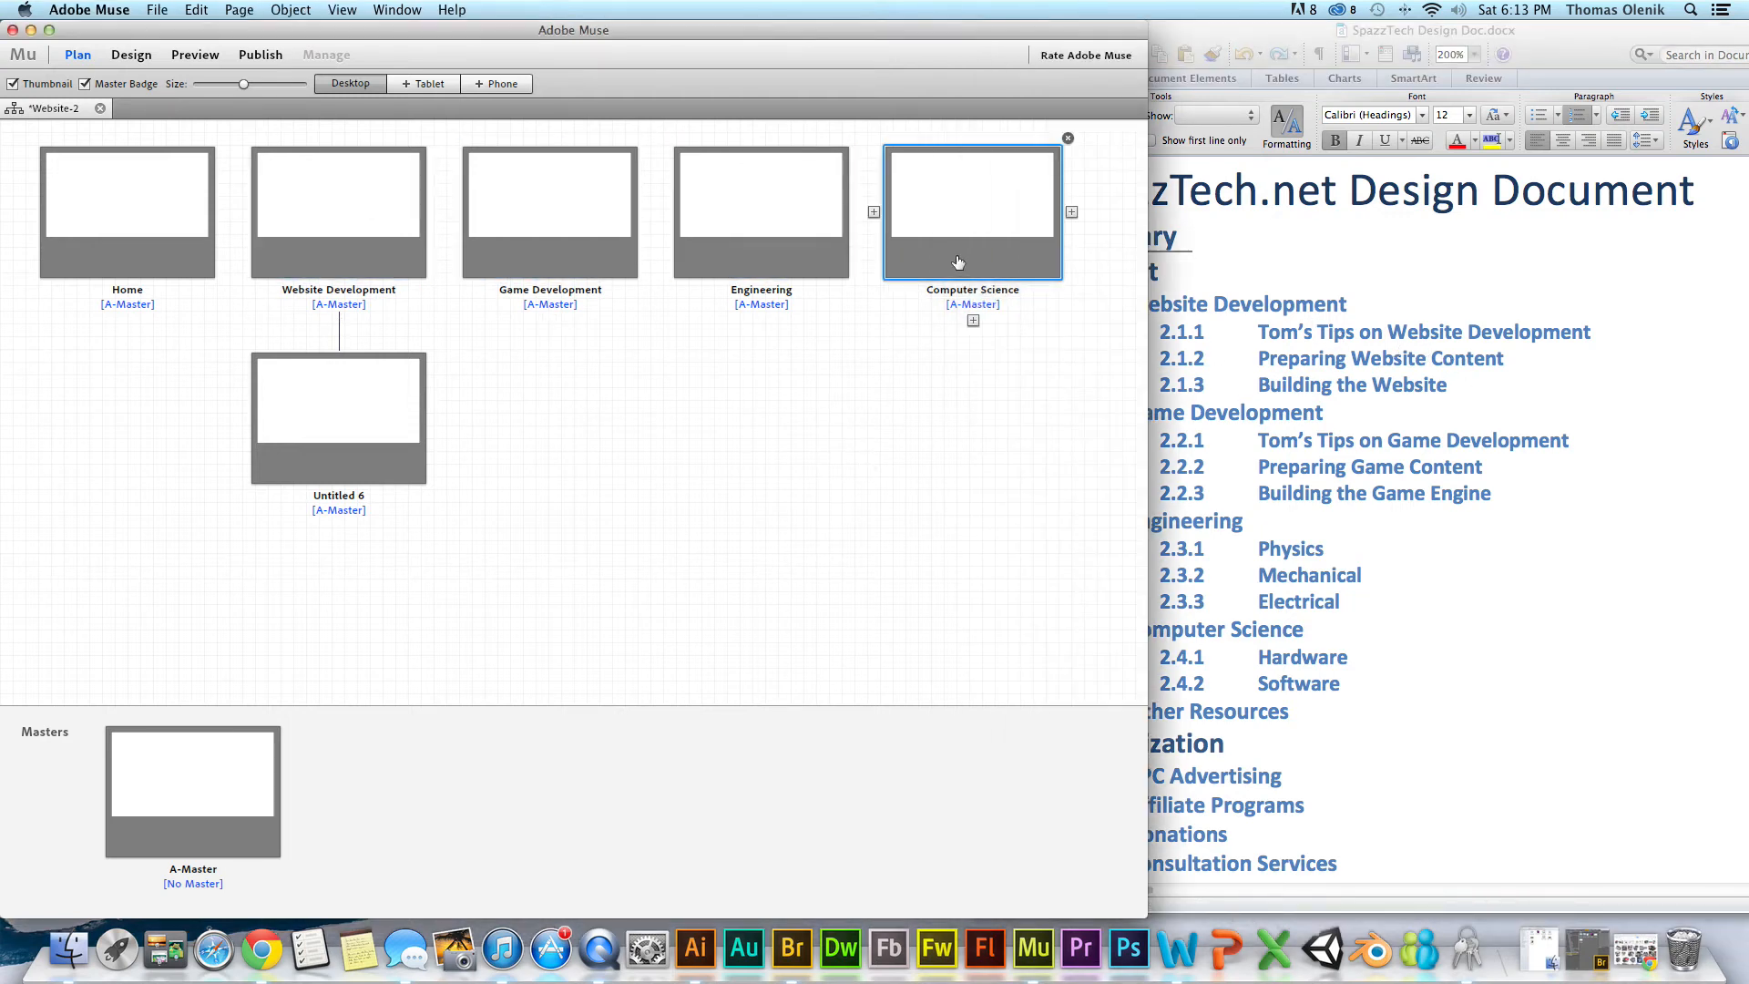
pyautogui.click(1072, 211)
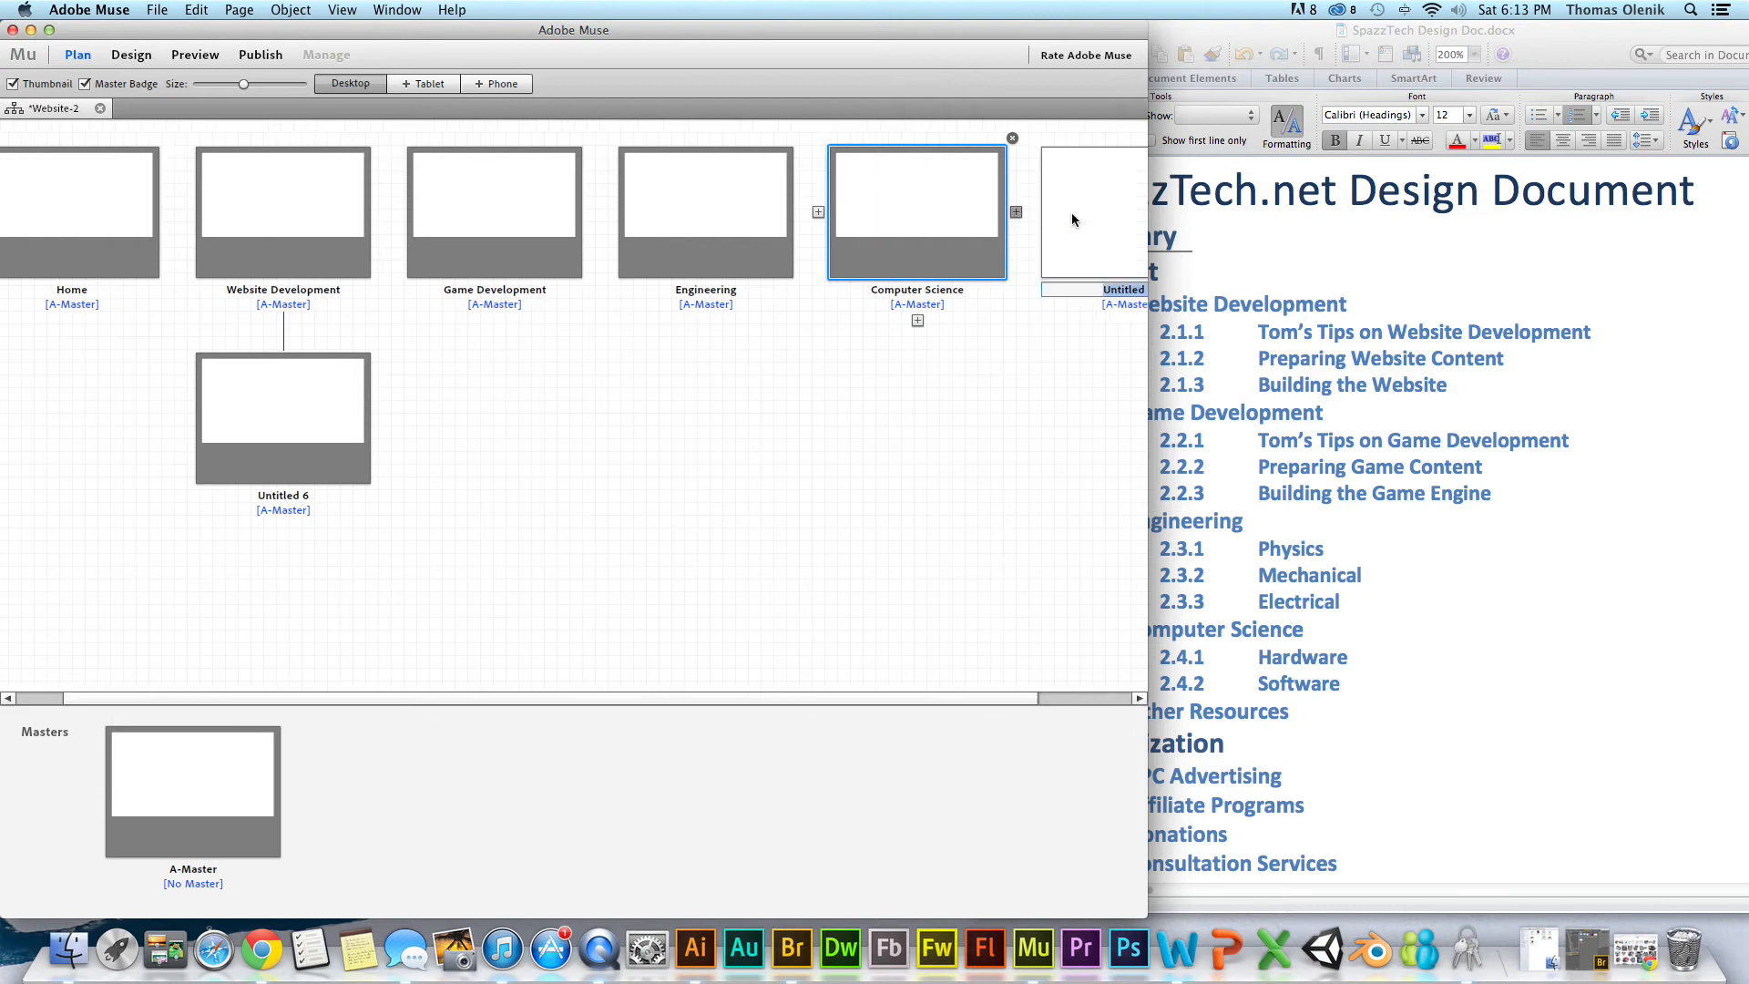
pyautogui.write("Tom's")
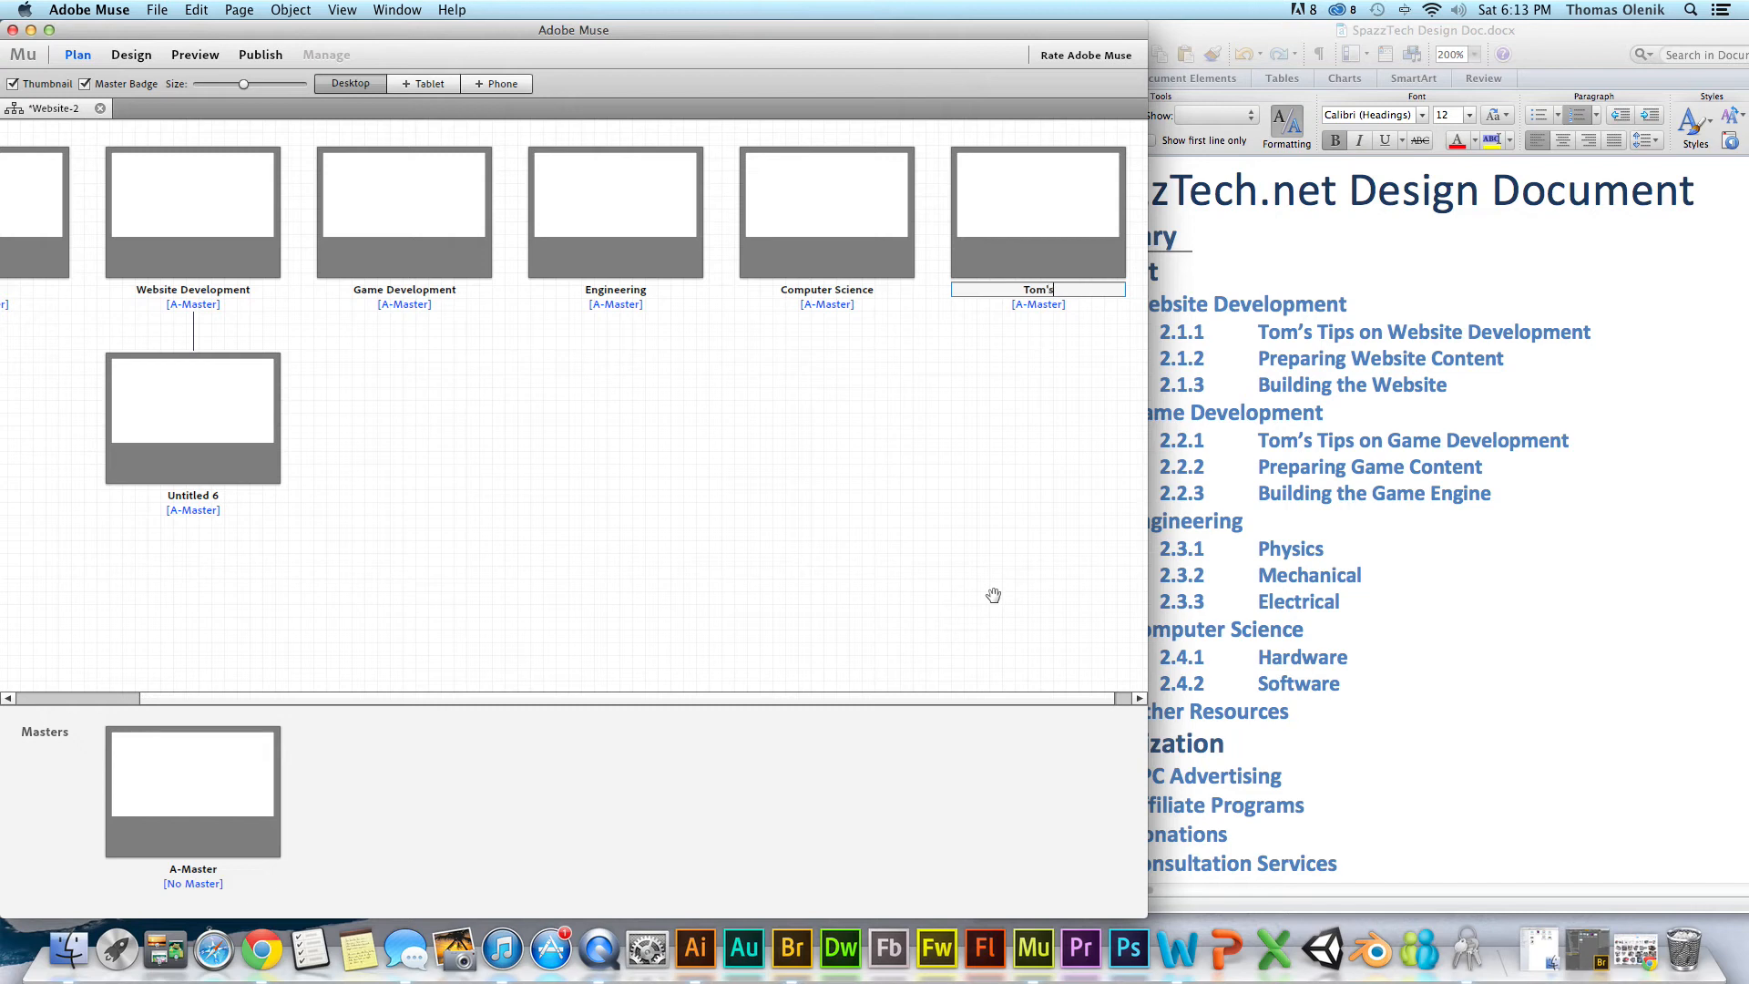
pyautogui.write(' Tech Tips')
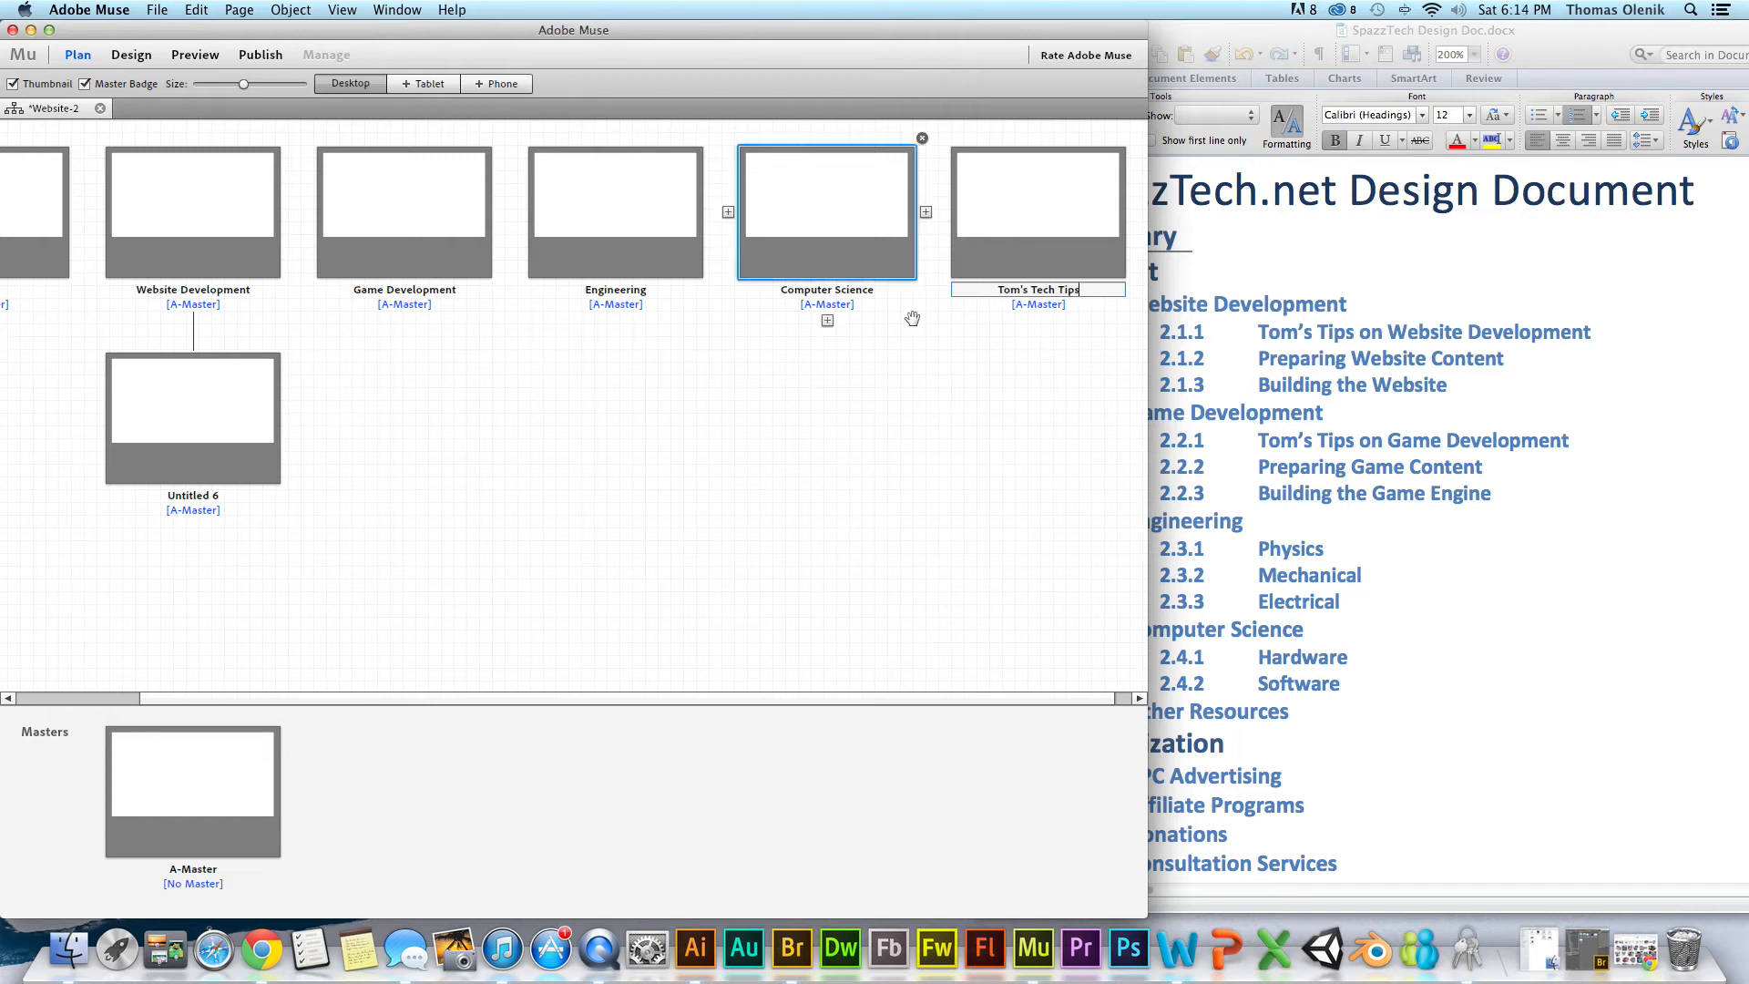
pyautogui.click(747, 483)
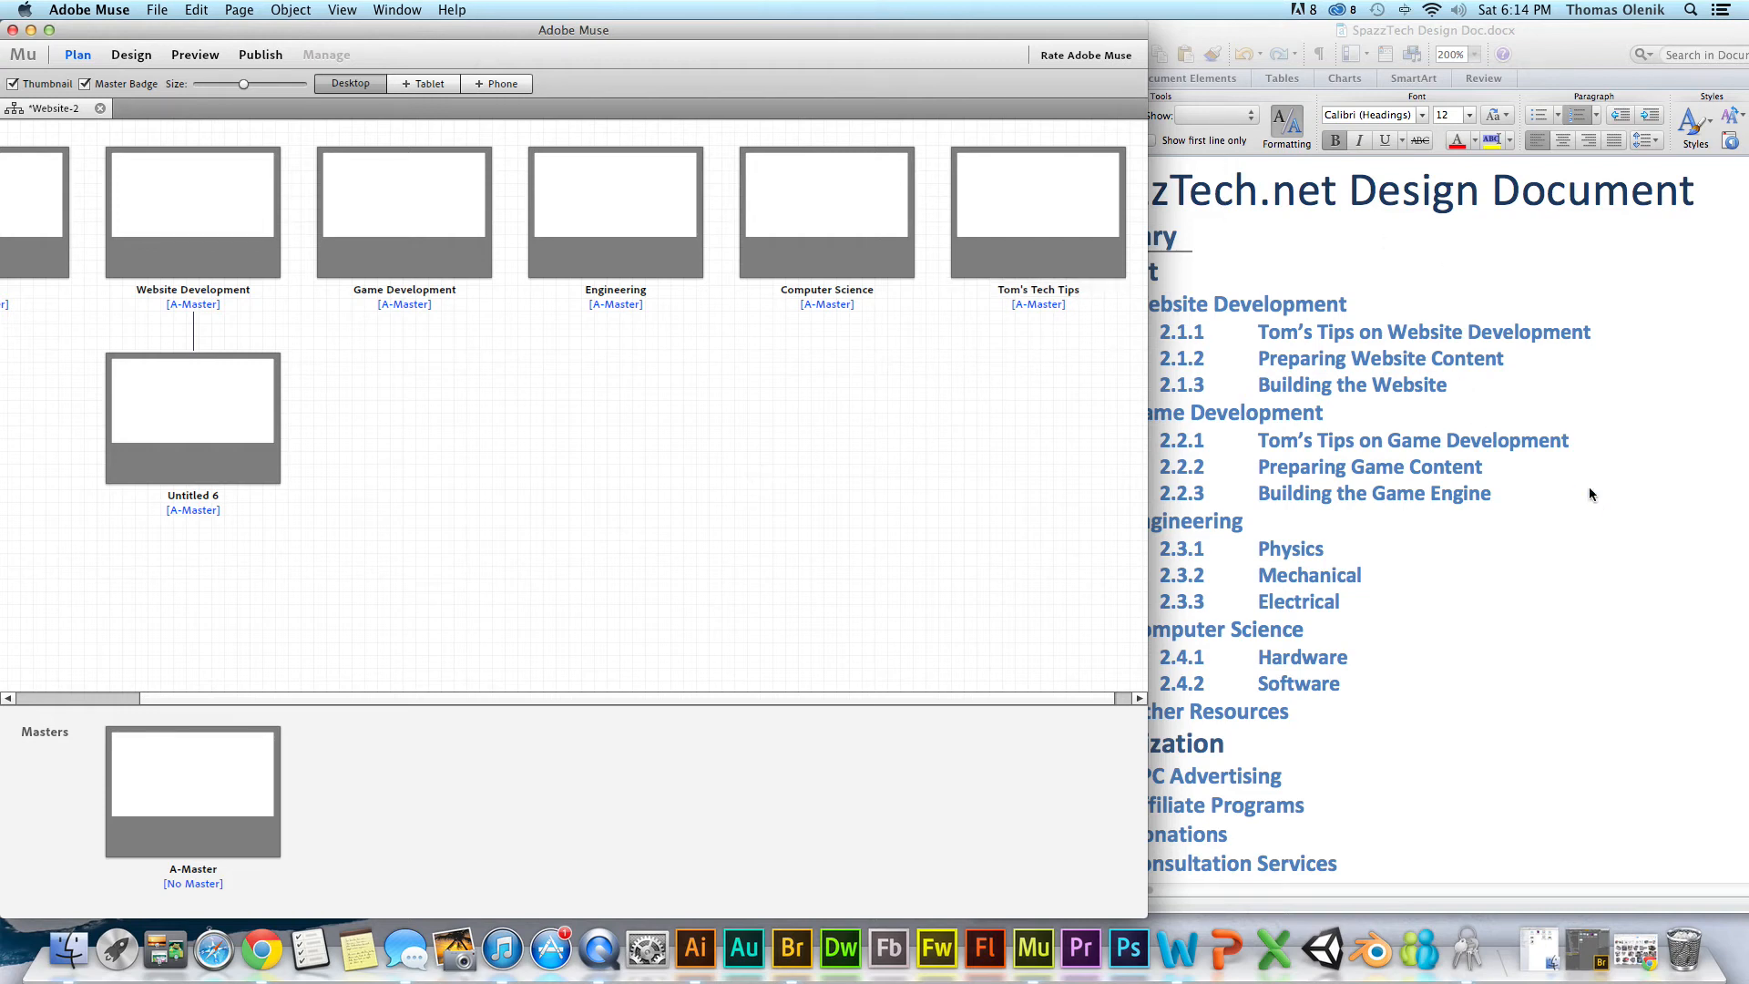
# - Rename the child page under Website Development to Preparing Website Content
pyautogui.moveTo(197, 526)
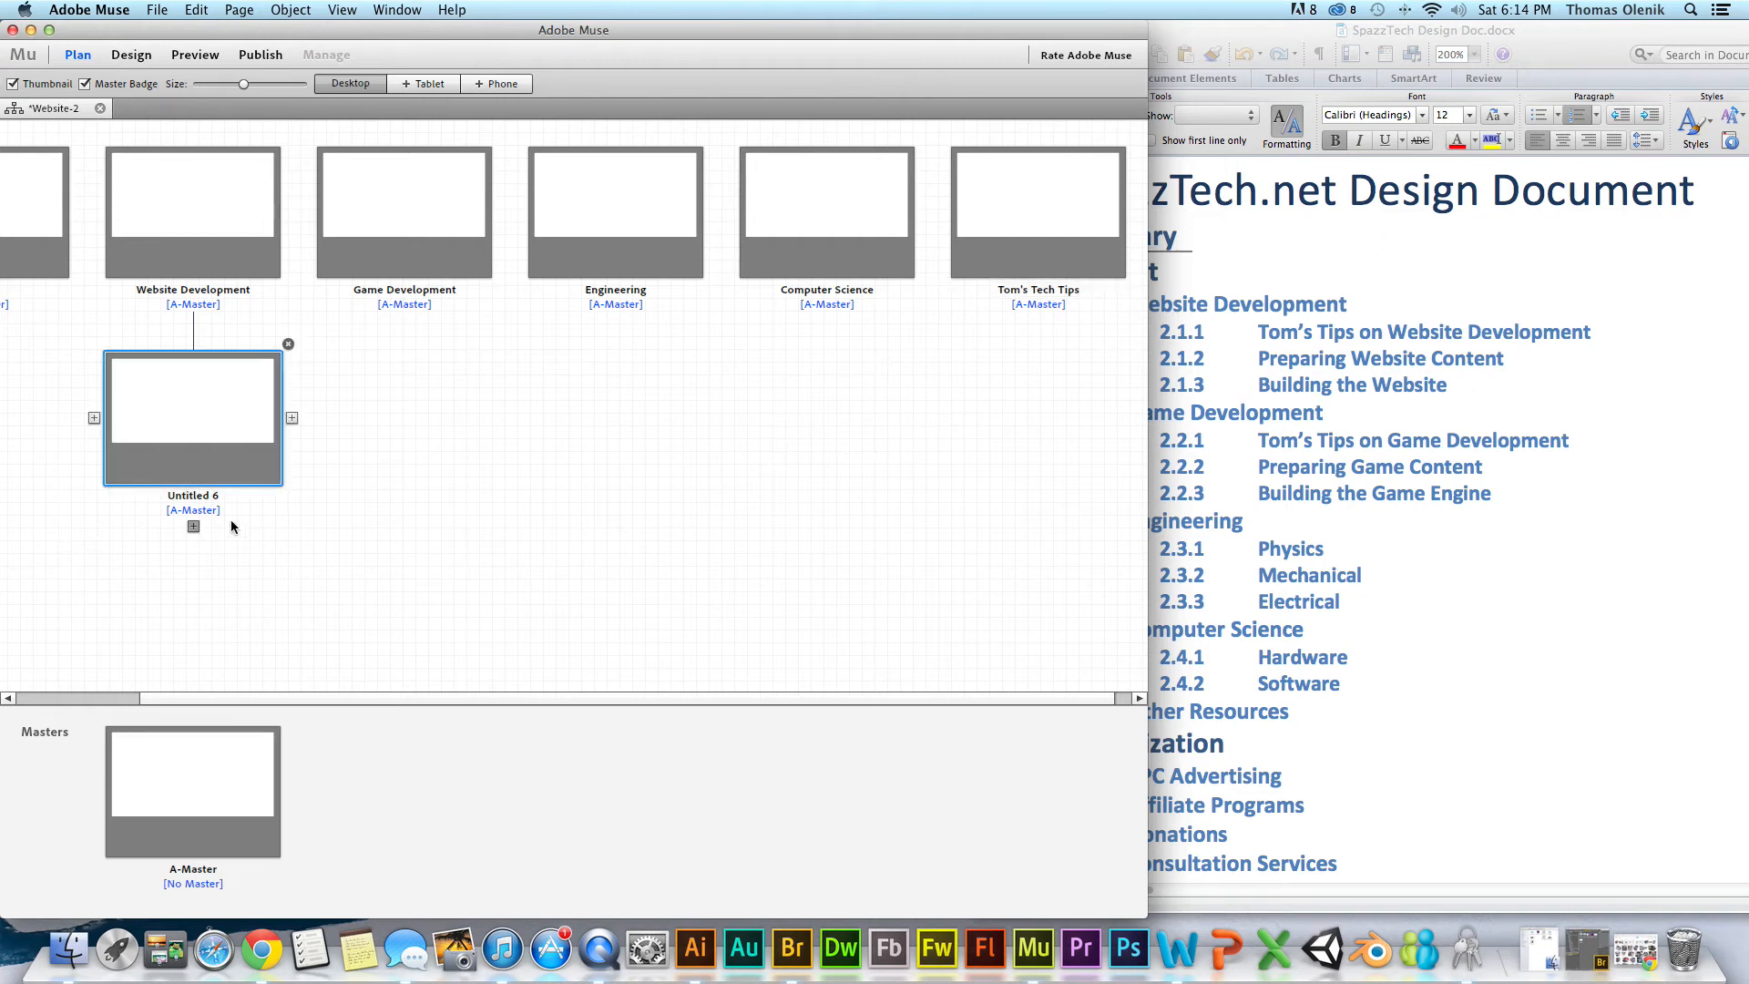
pyautogui.doubleClick(193, 494)
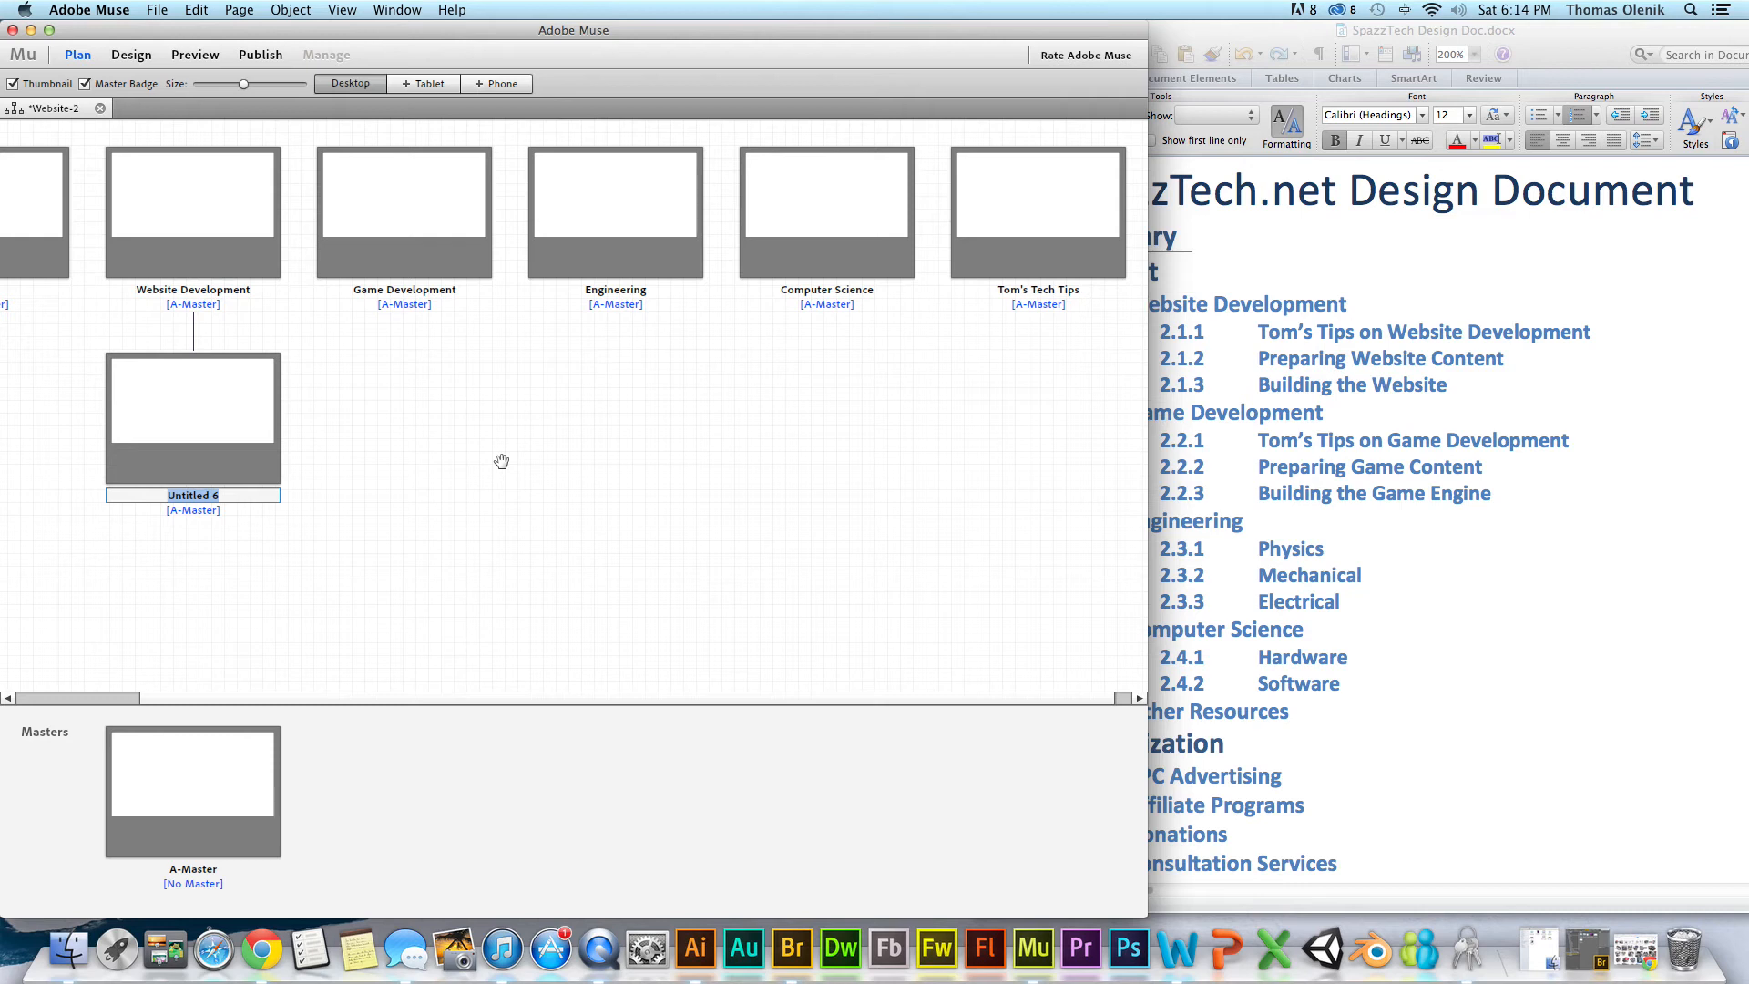
pyautogui.write('Pre')
pyautogui.write('pair')
pyautogui.press('BackSpace')
pyautogui.press('BackSpace')
pyautogui.write('ring Website Content')
pyautogui.click(544, 450)
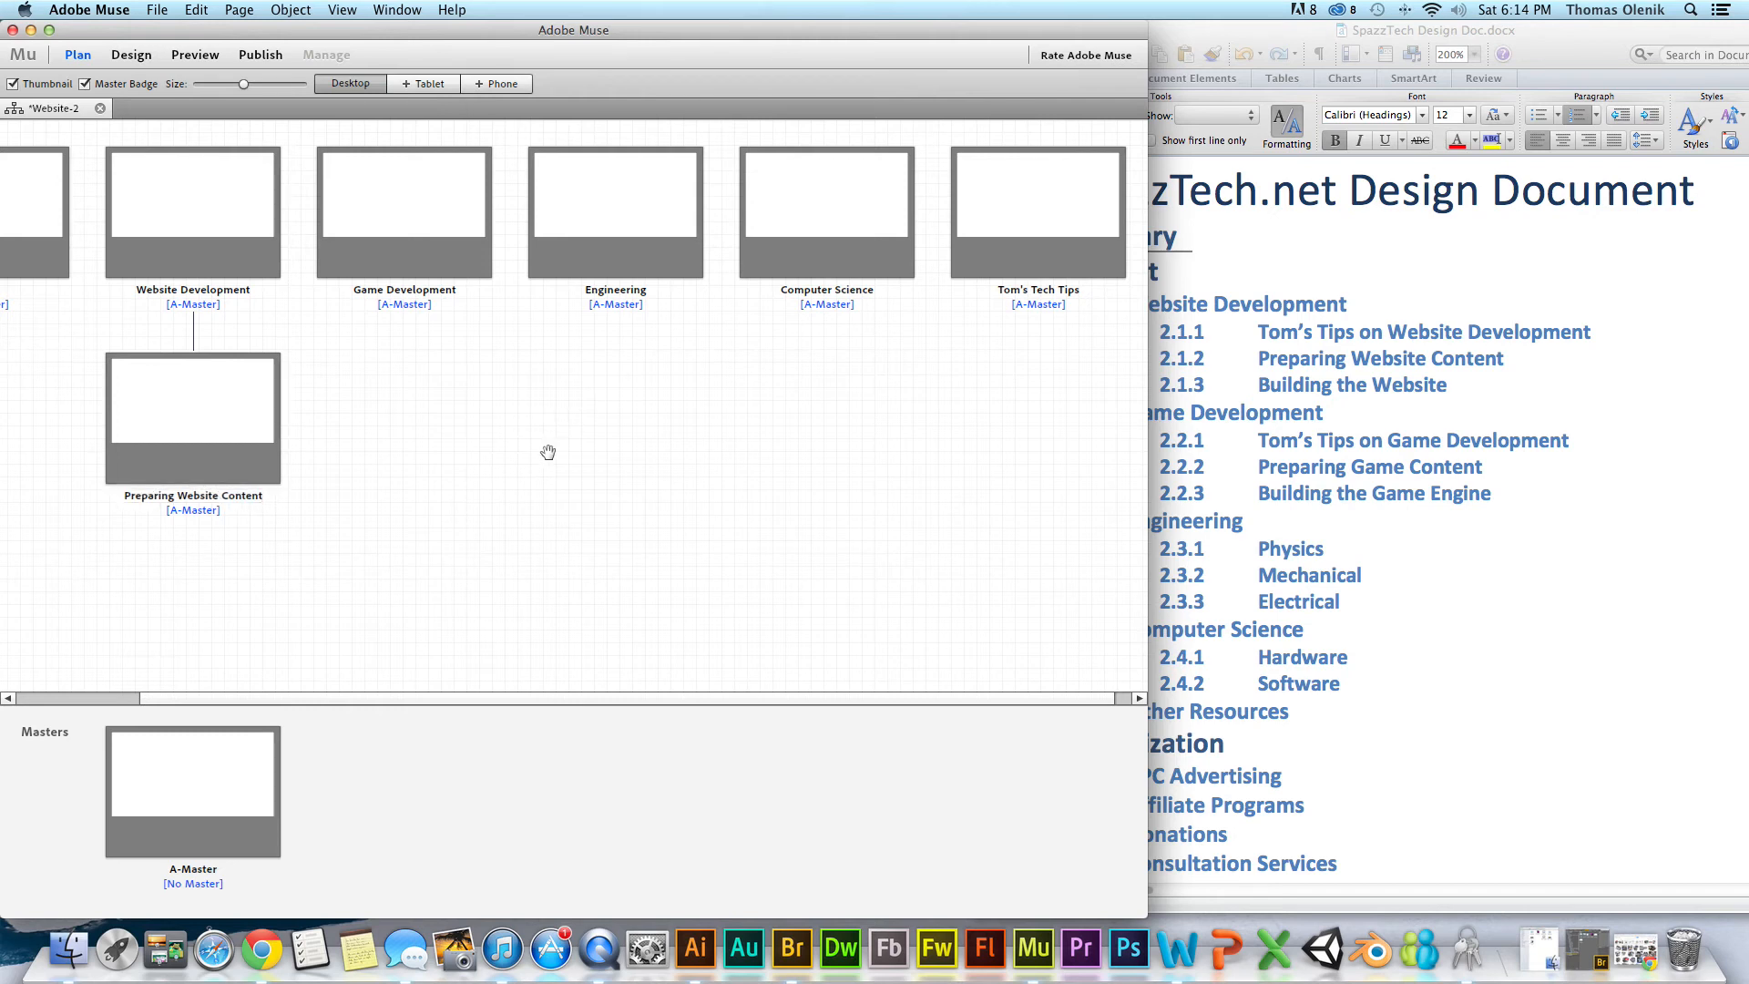
# - Add a sibling page after Preparing Website Content and name it Building the Website
pyautogui.moveTo(246, 444)
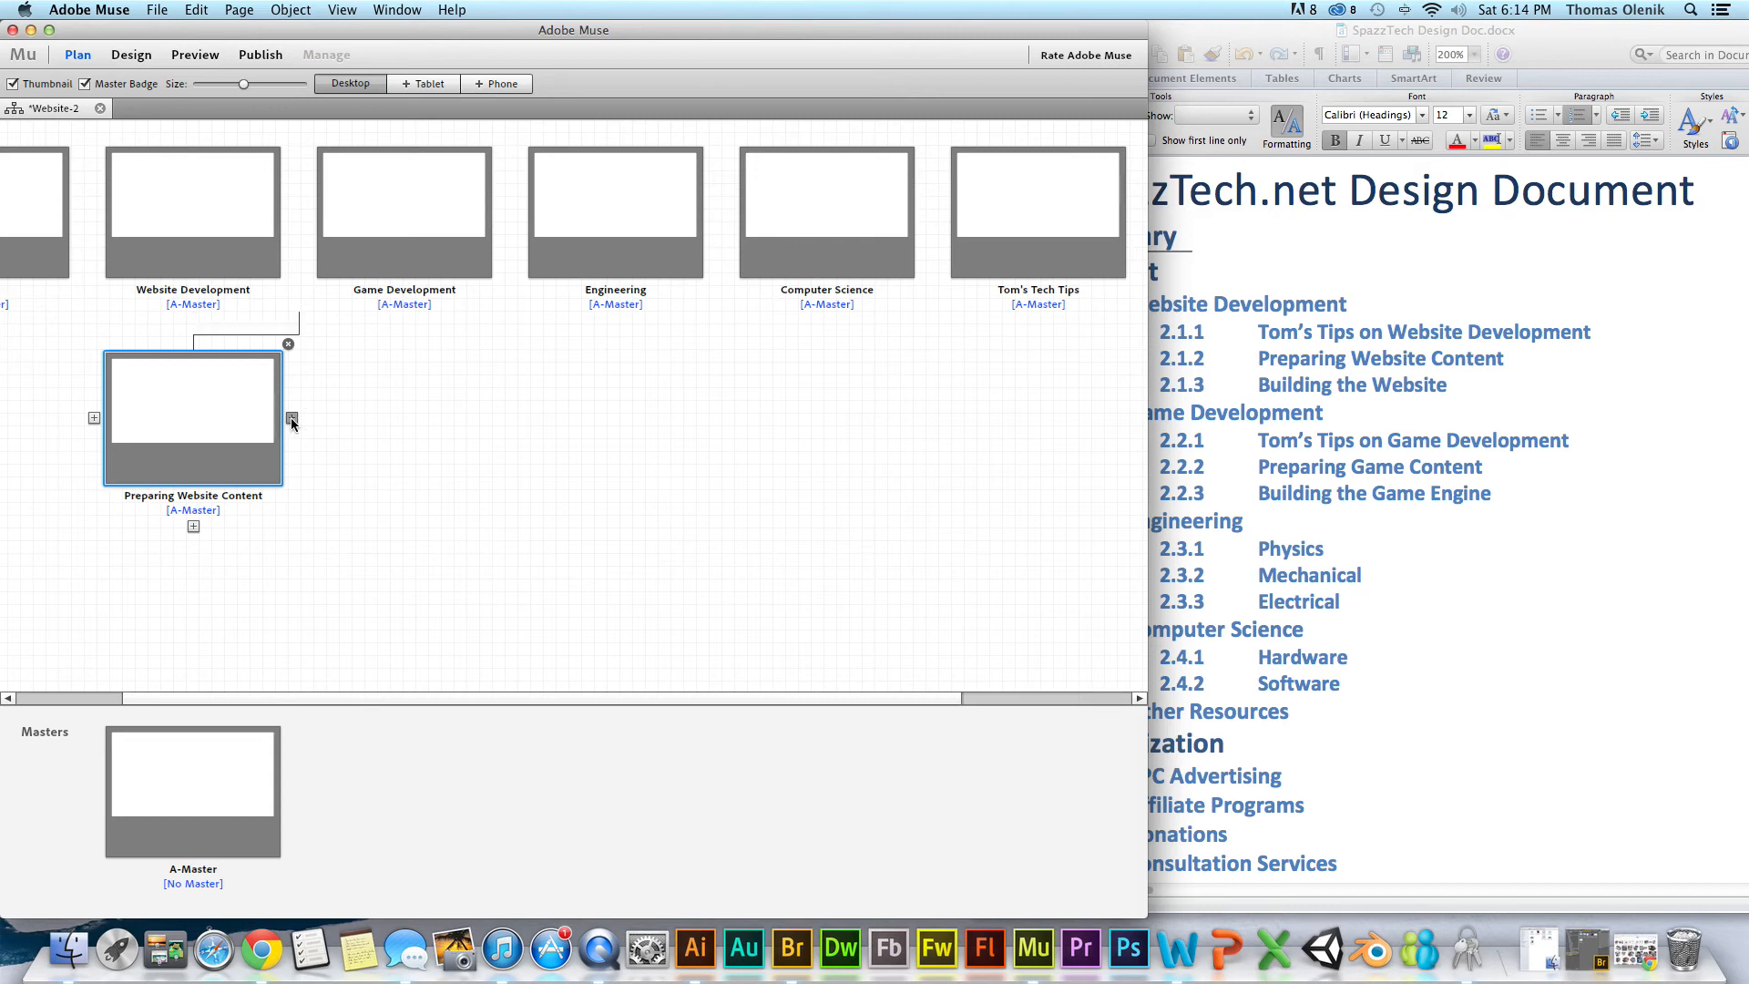
pyautogui.click(291, 418)
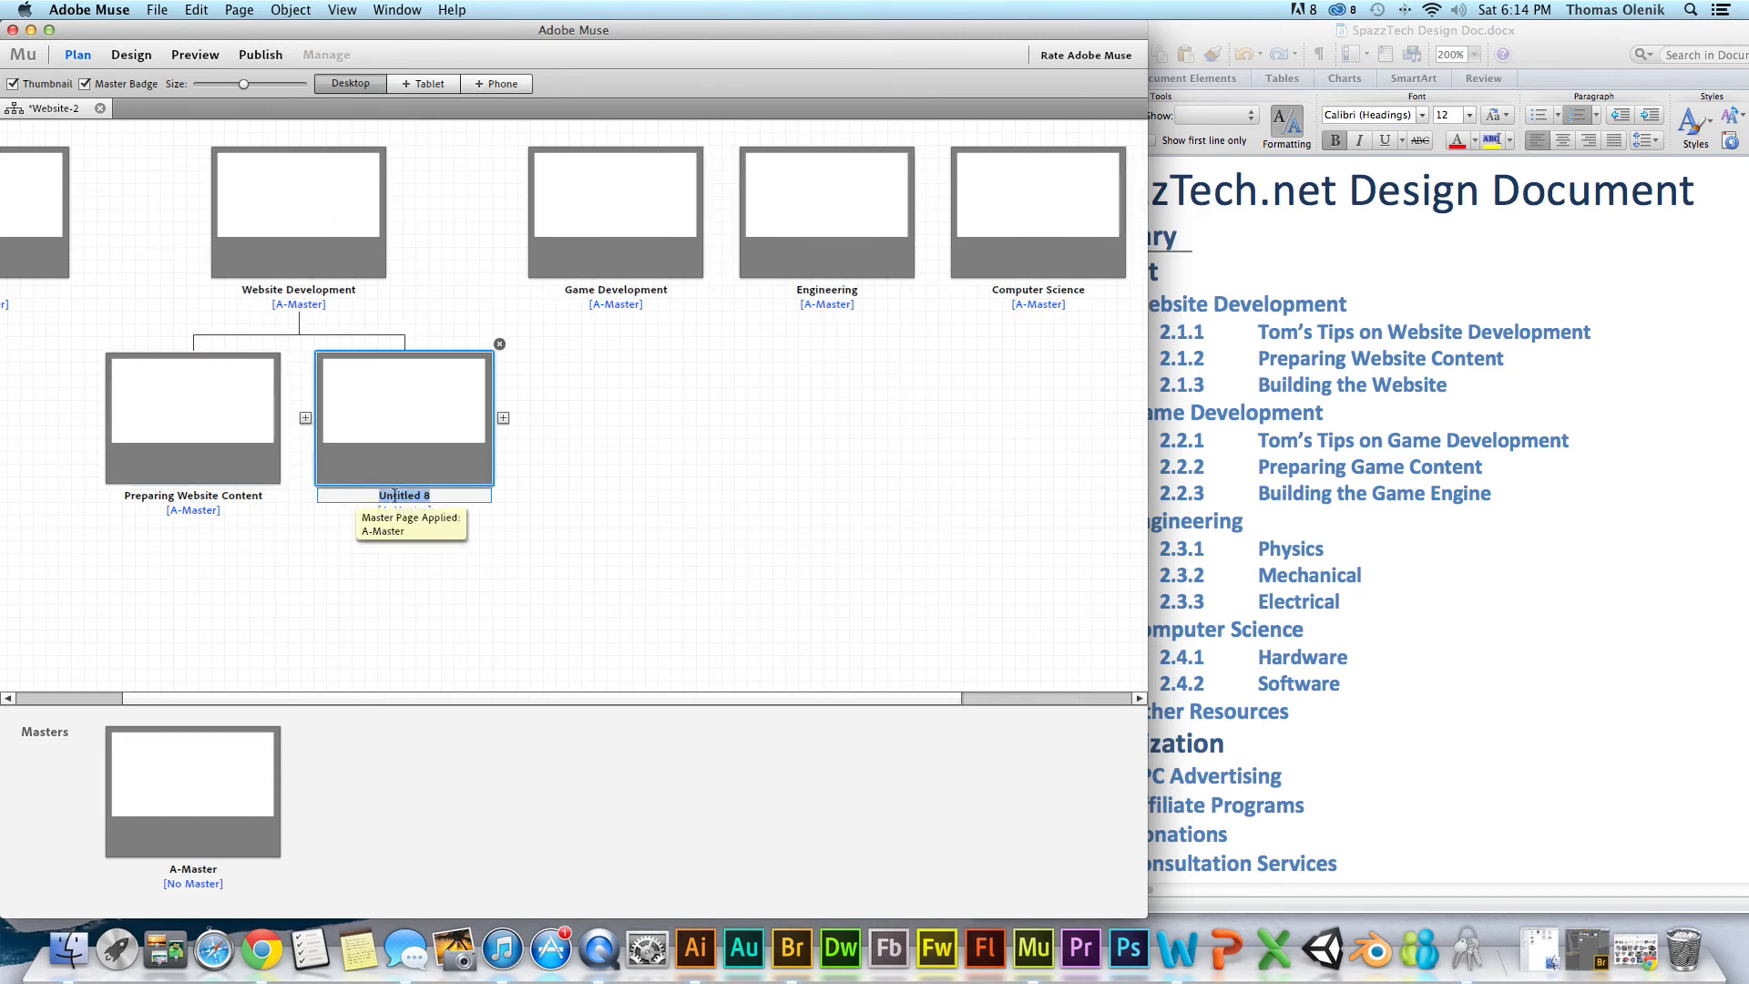
pyautogui.write('Building the Website')
pyautogui.click(510, 533)
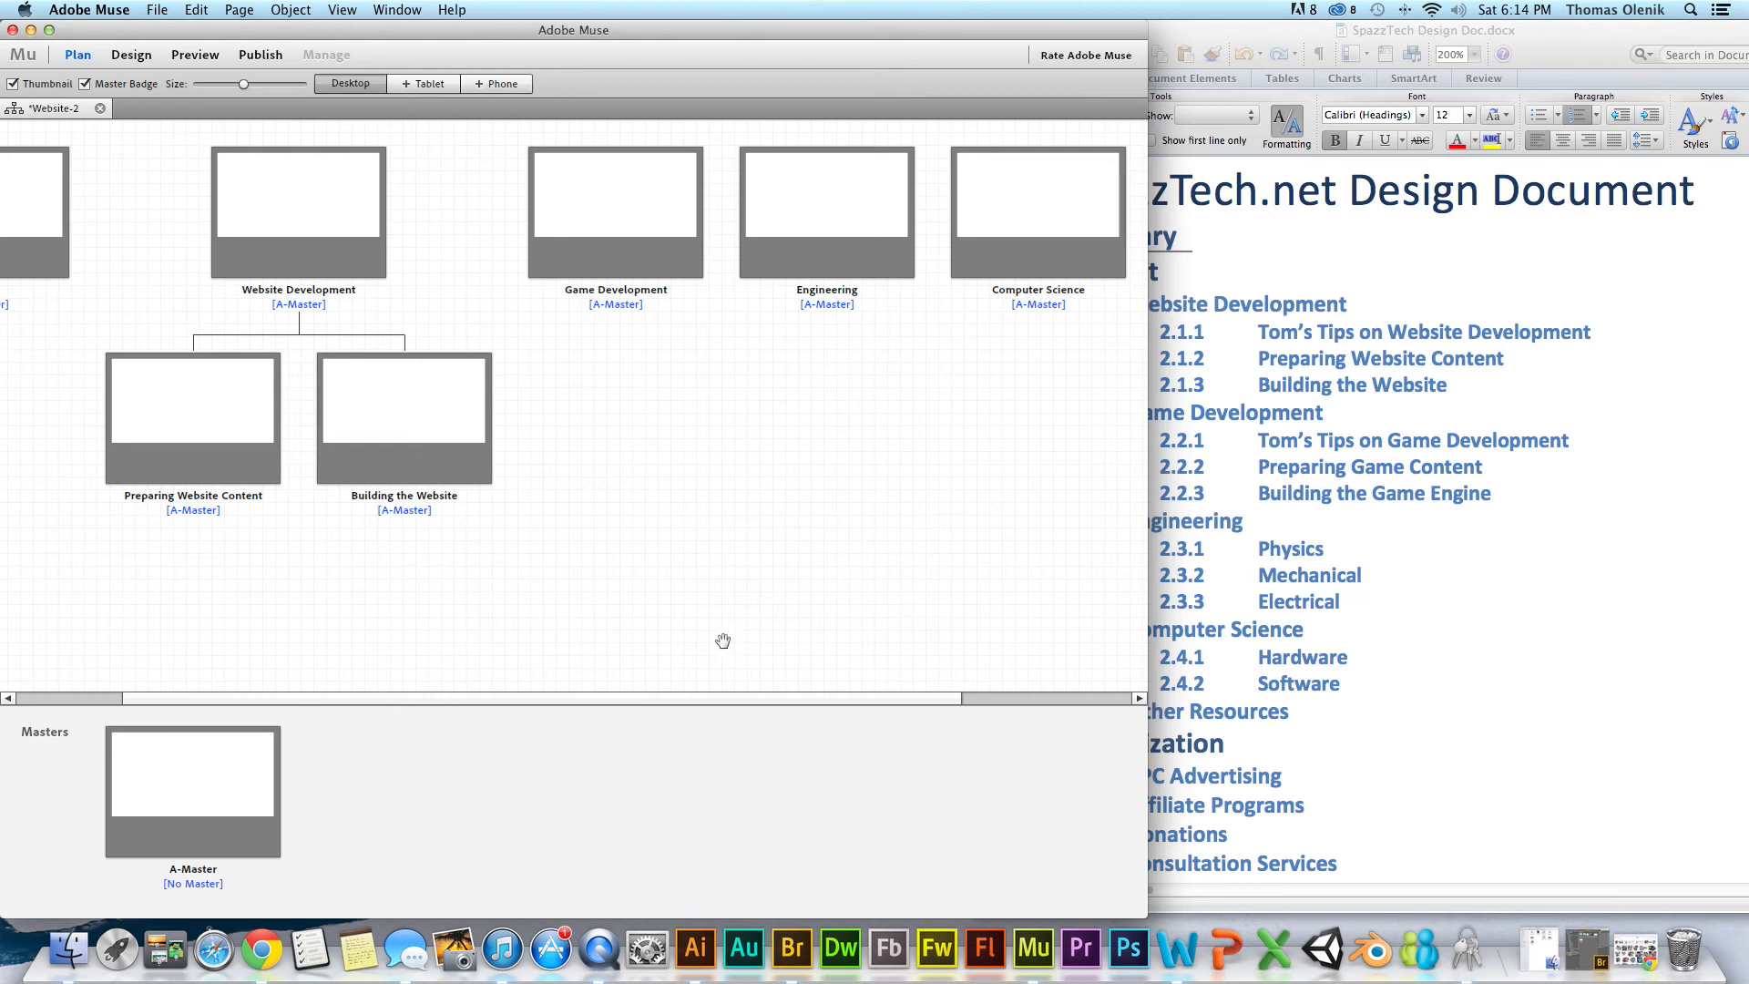
# - Add a child page beneath Engineering and name it Physics
pyautogui.moveTo(709, 698); pyautogui.dragTo(649, 701)
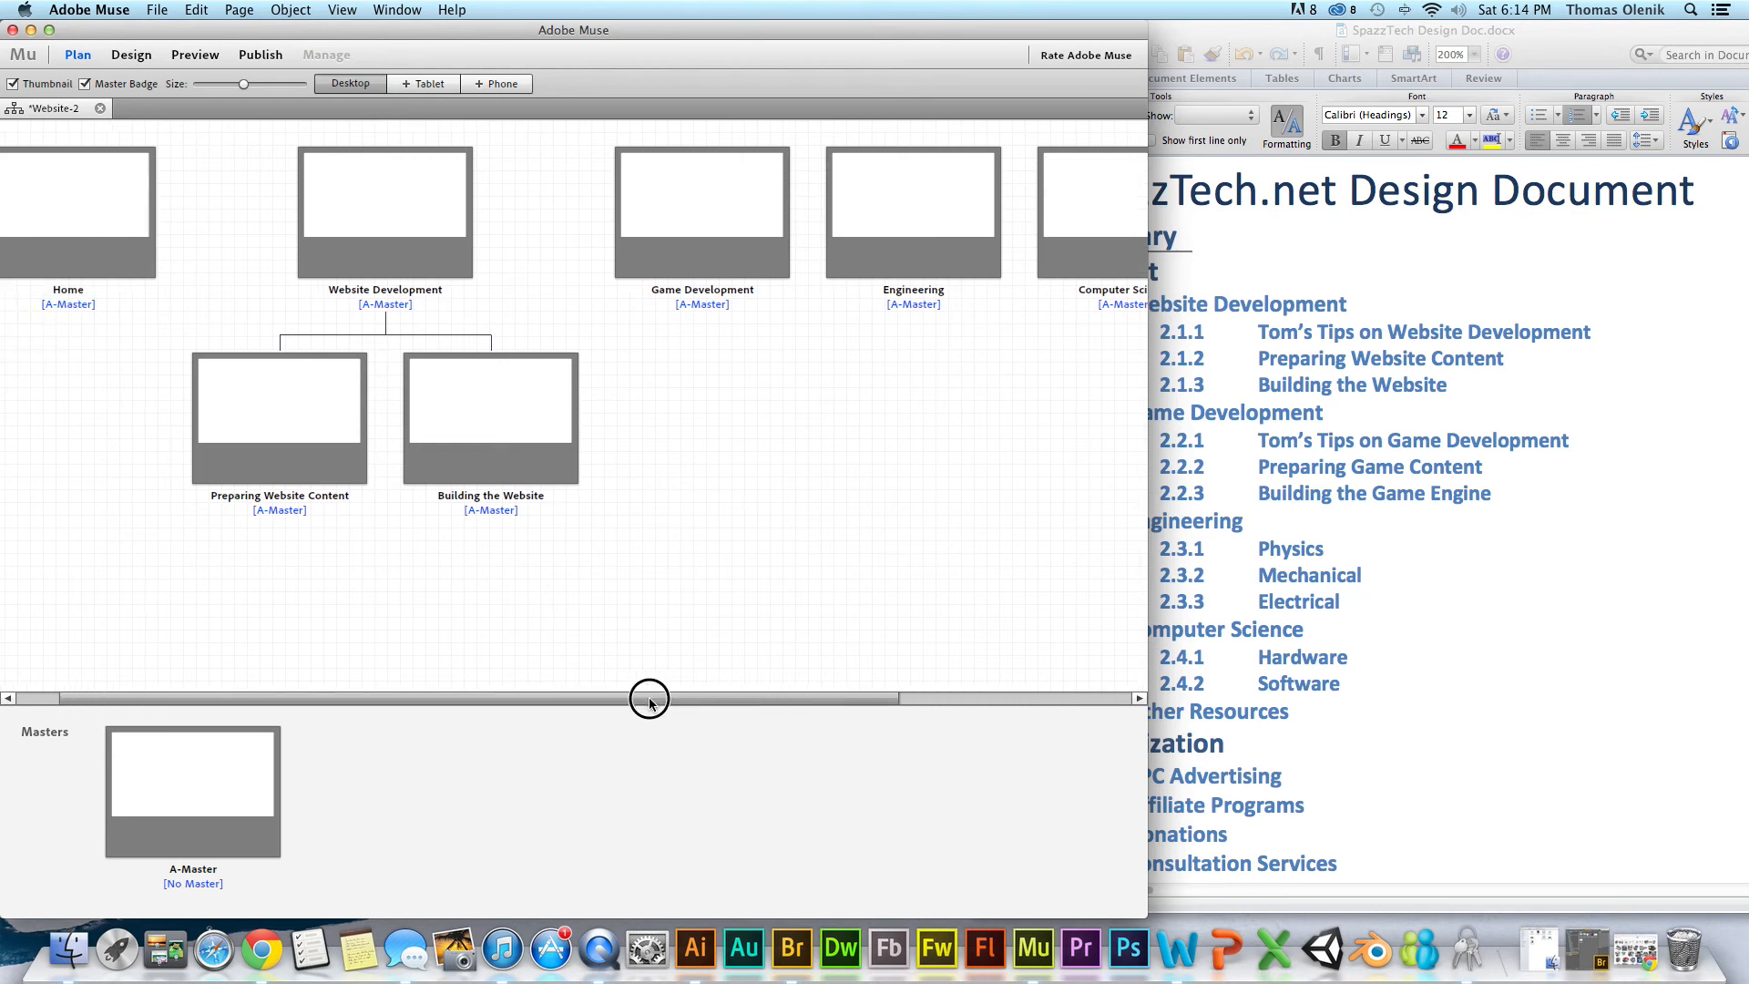
pyautogui.moveTo(767, 699); pyautogui.dragTo(838, 698)
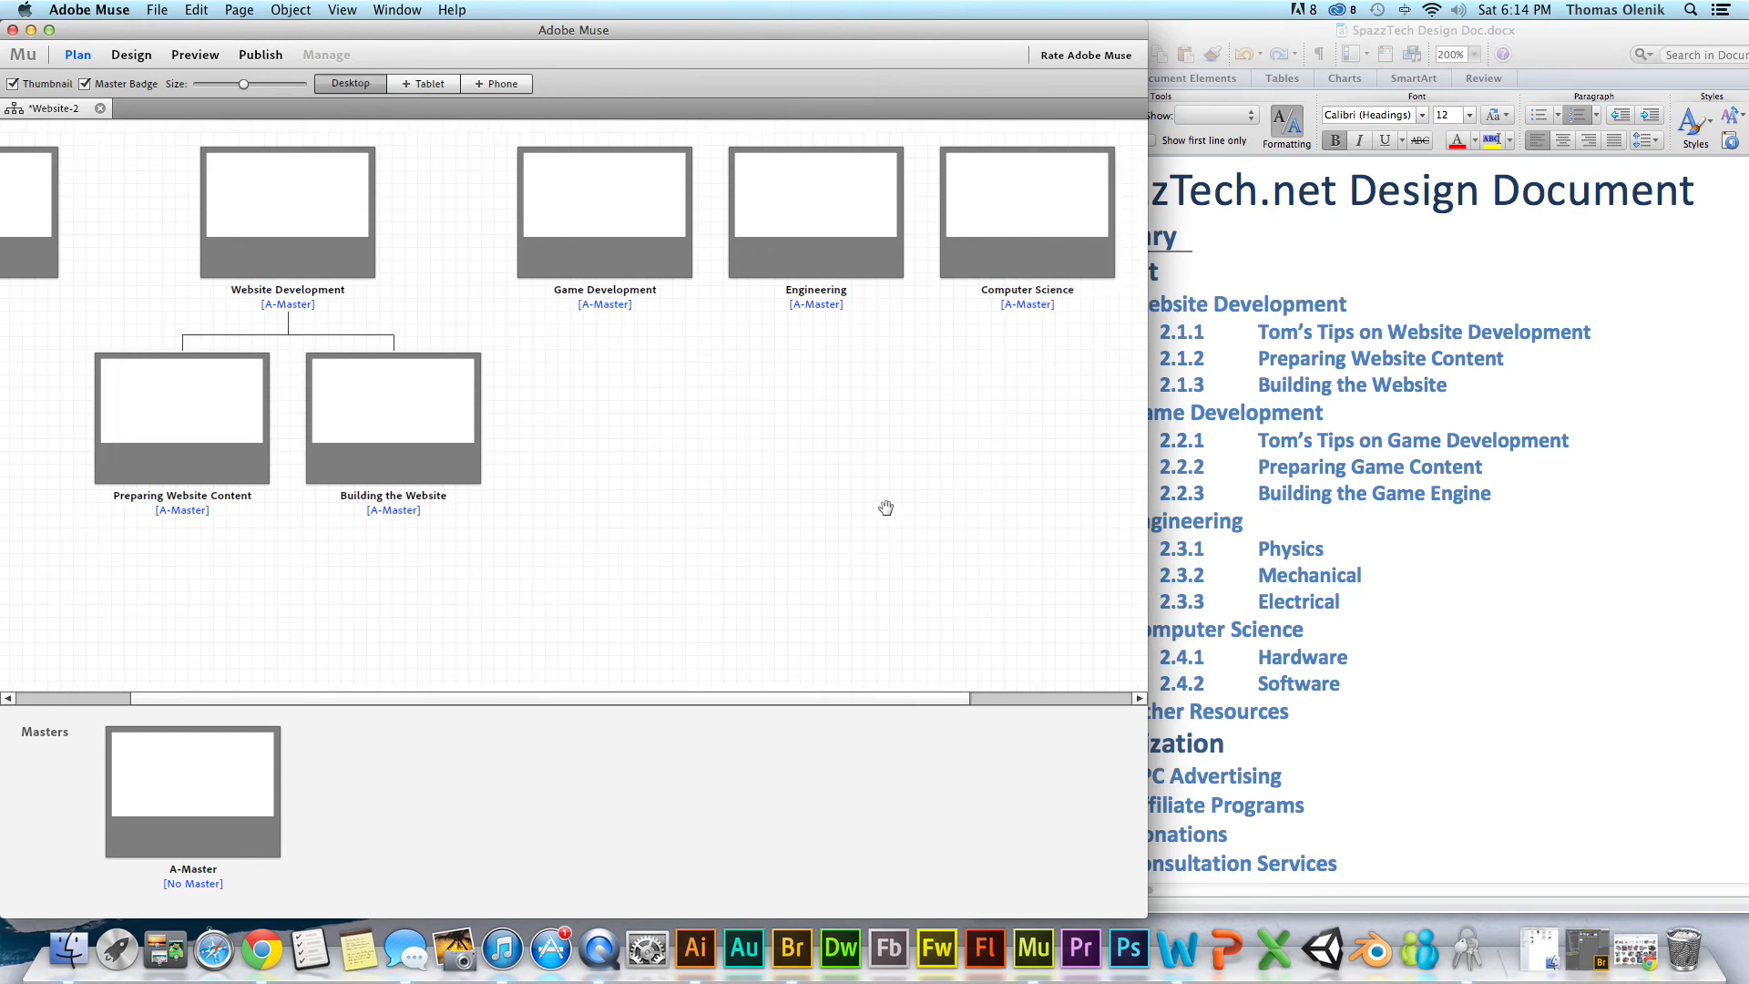
pyautogui.click(816, 322)
pyautogui.write('Physics')
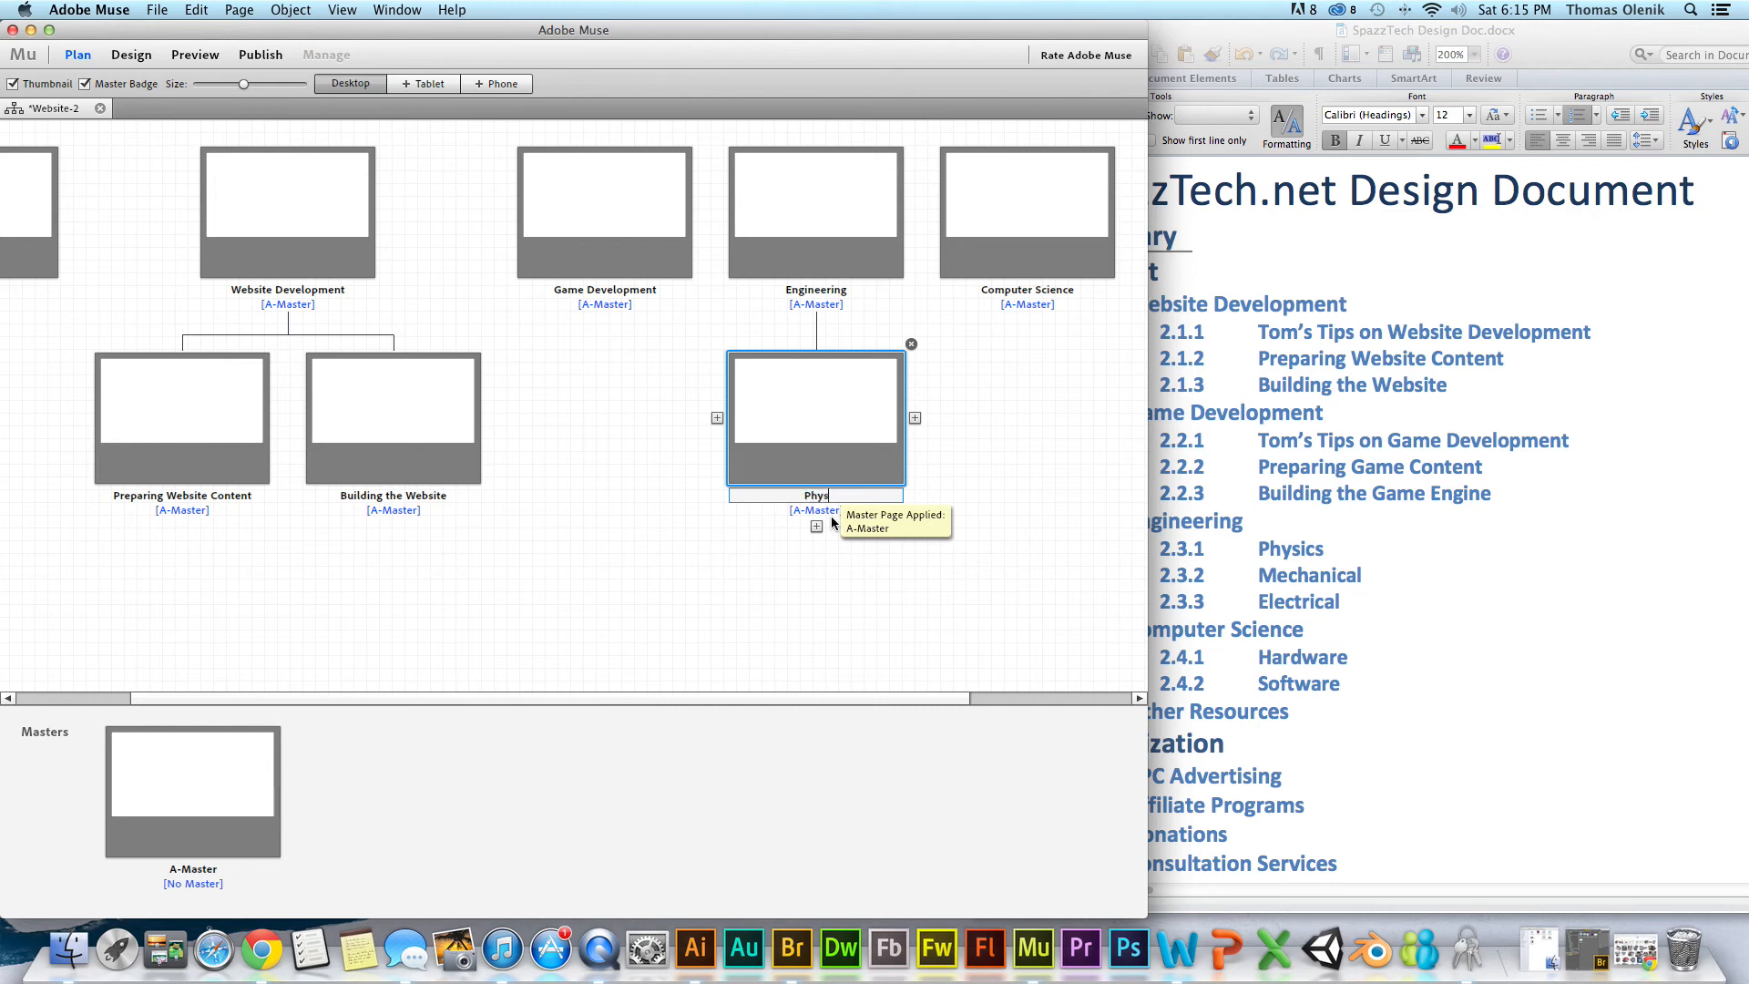
pyautogui.press('Return')
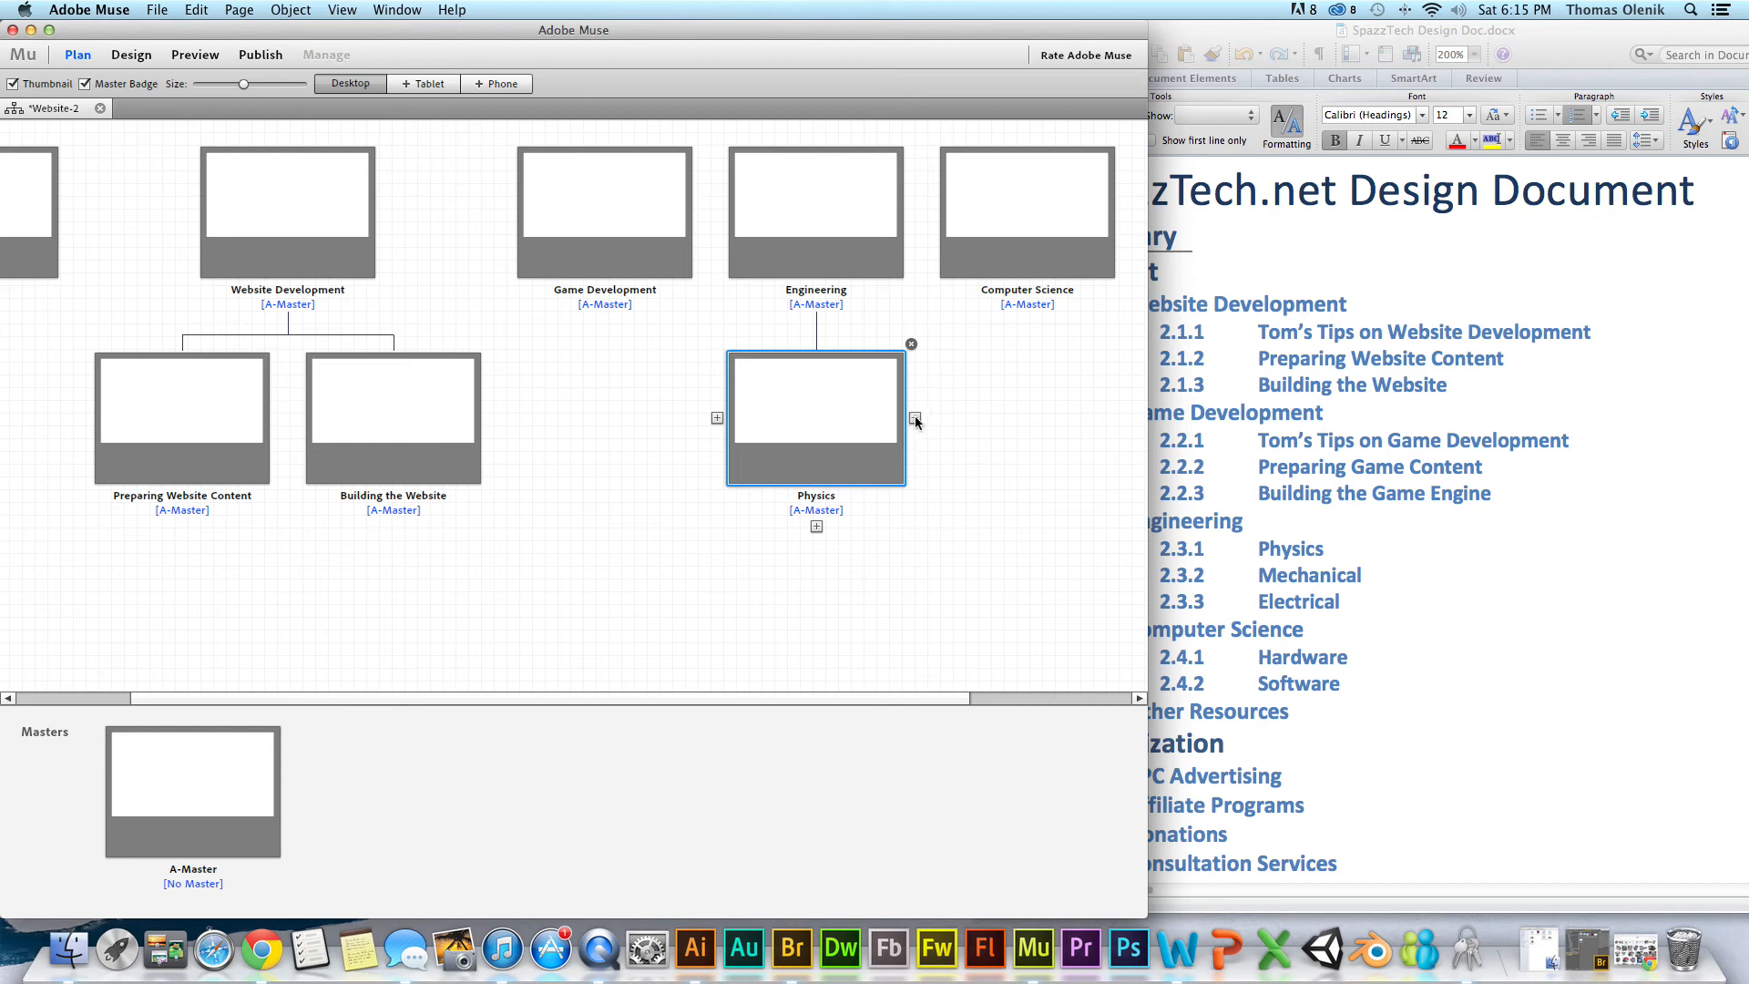
# - Add two sibling pages after Physics and name them Mechanical and Electrical
pyautogui.click(914, 418)
pyautogui.write('Mechanic')
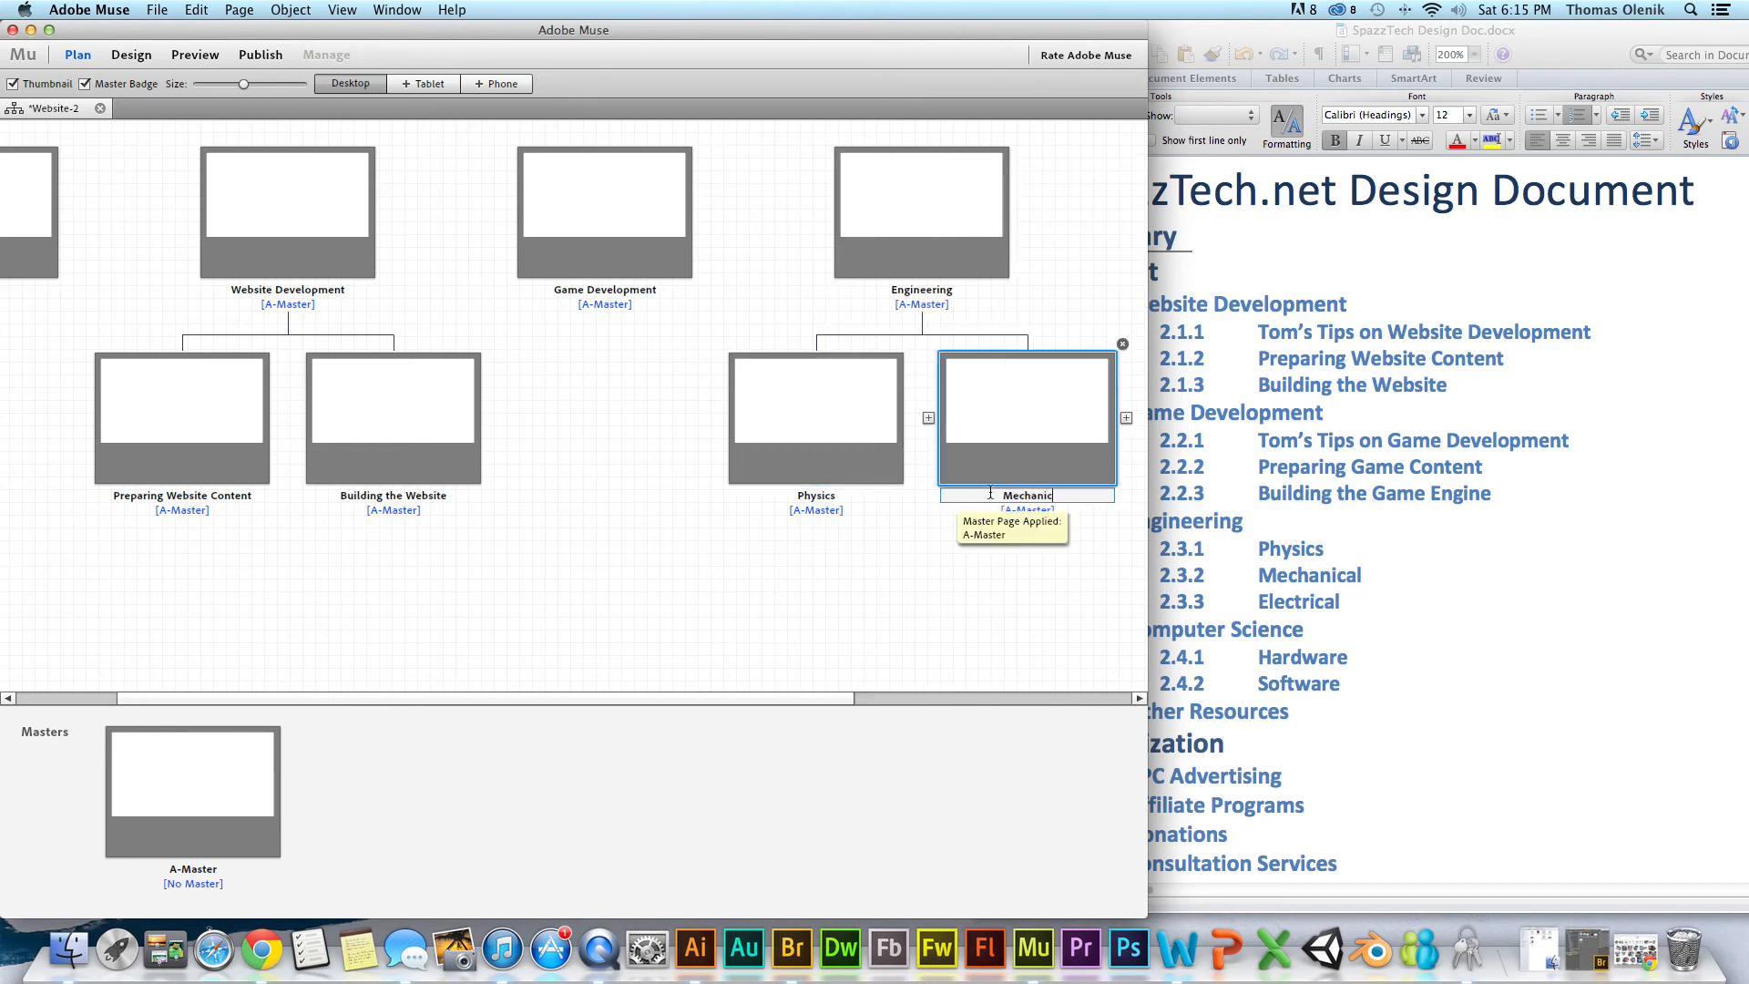
pyautogui.write('al')
pyautogui.click(1020, 637)
pyautogui.click(1127, 418)
pyautogui.write('Electrical')
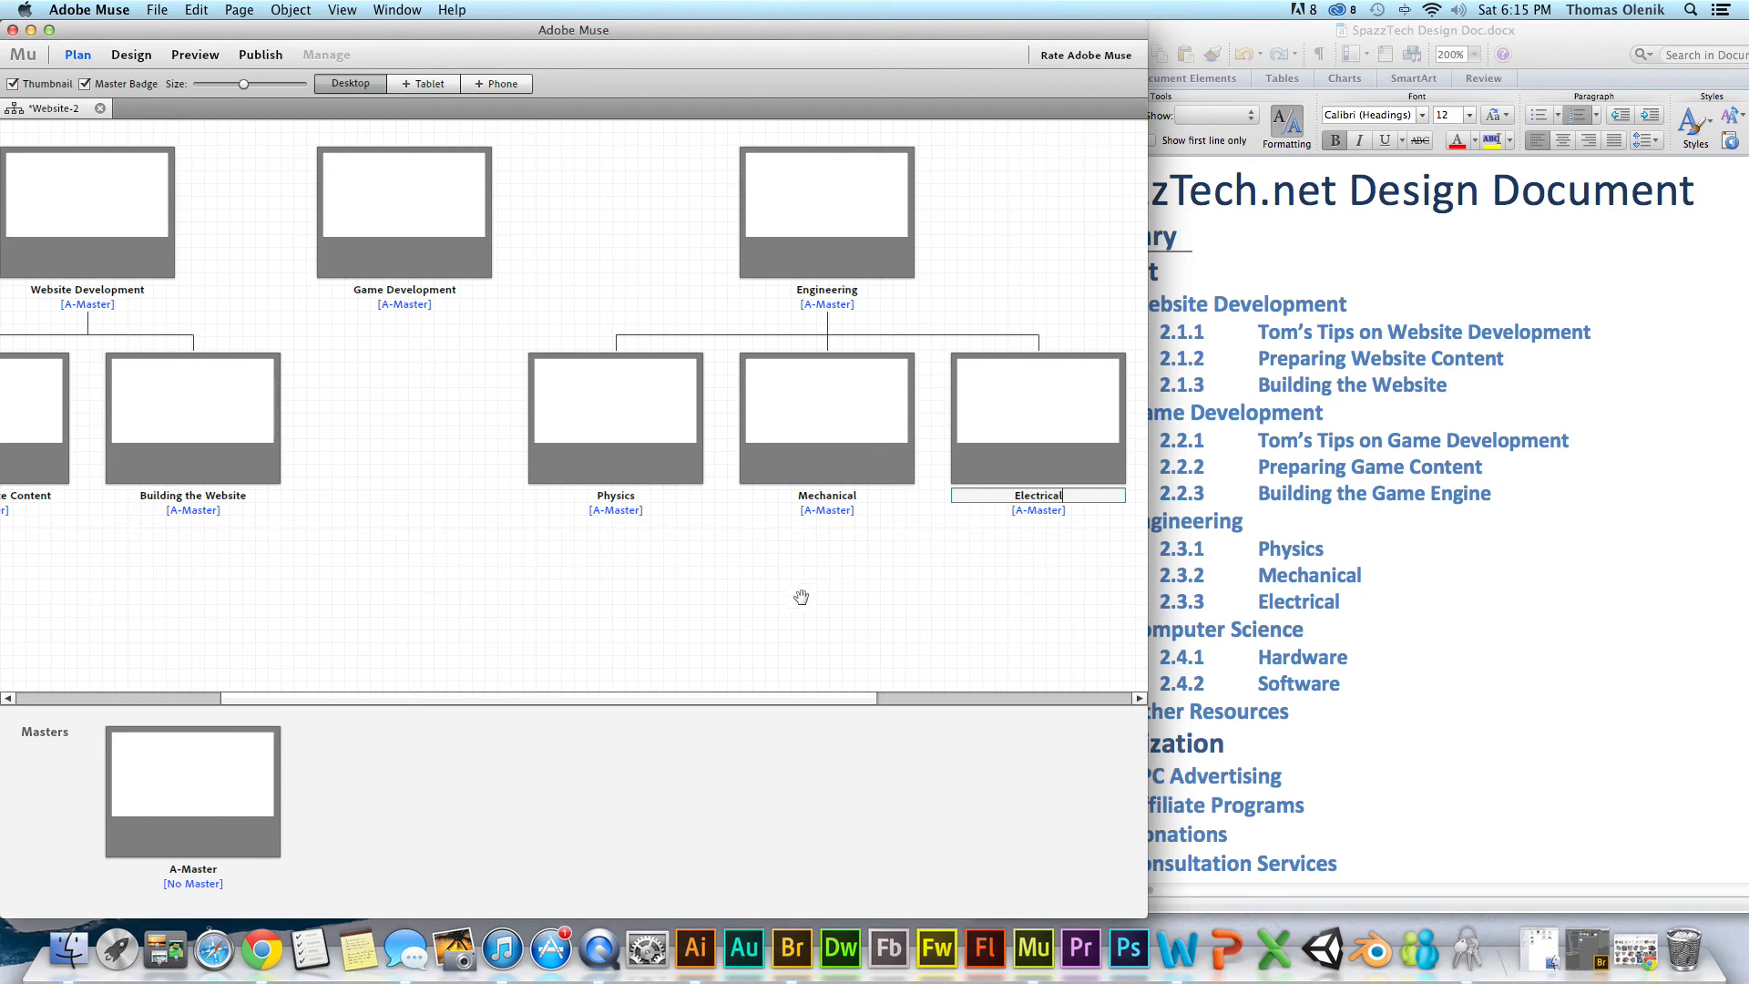
pyautogui.press('Return')
# - Add two child pages beneath Computer Science and name them Hardware and Software
pyautogui.click(773, 701)
pyautogui.moveTo(773, 704); pyautogui.dragTo(1144, 698)
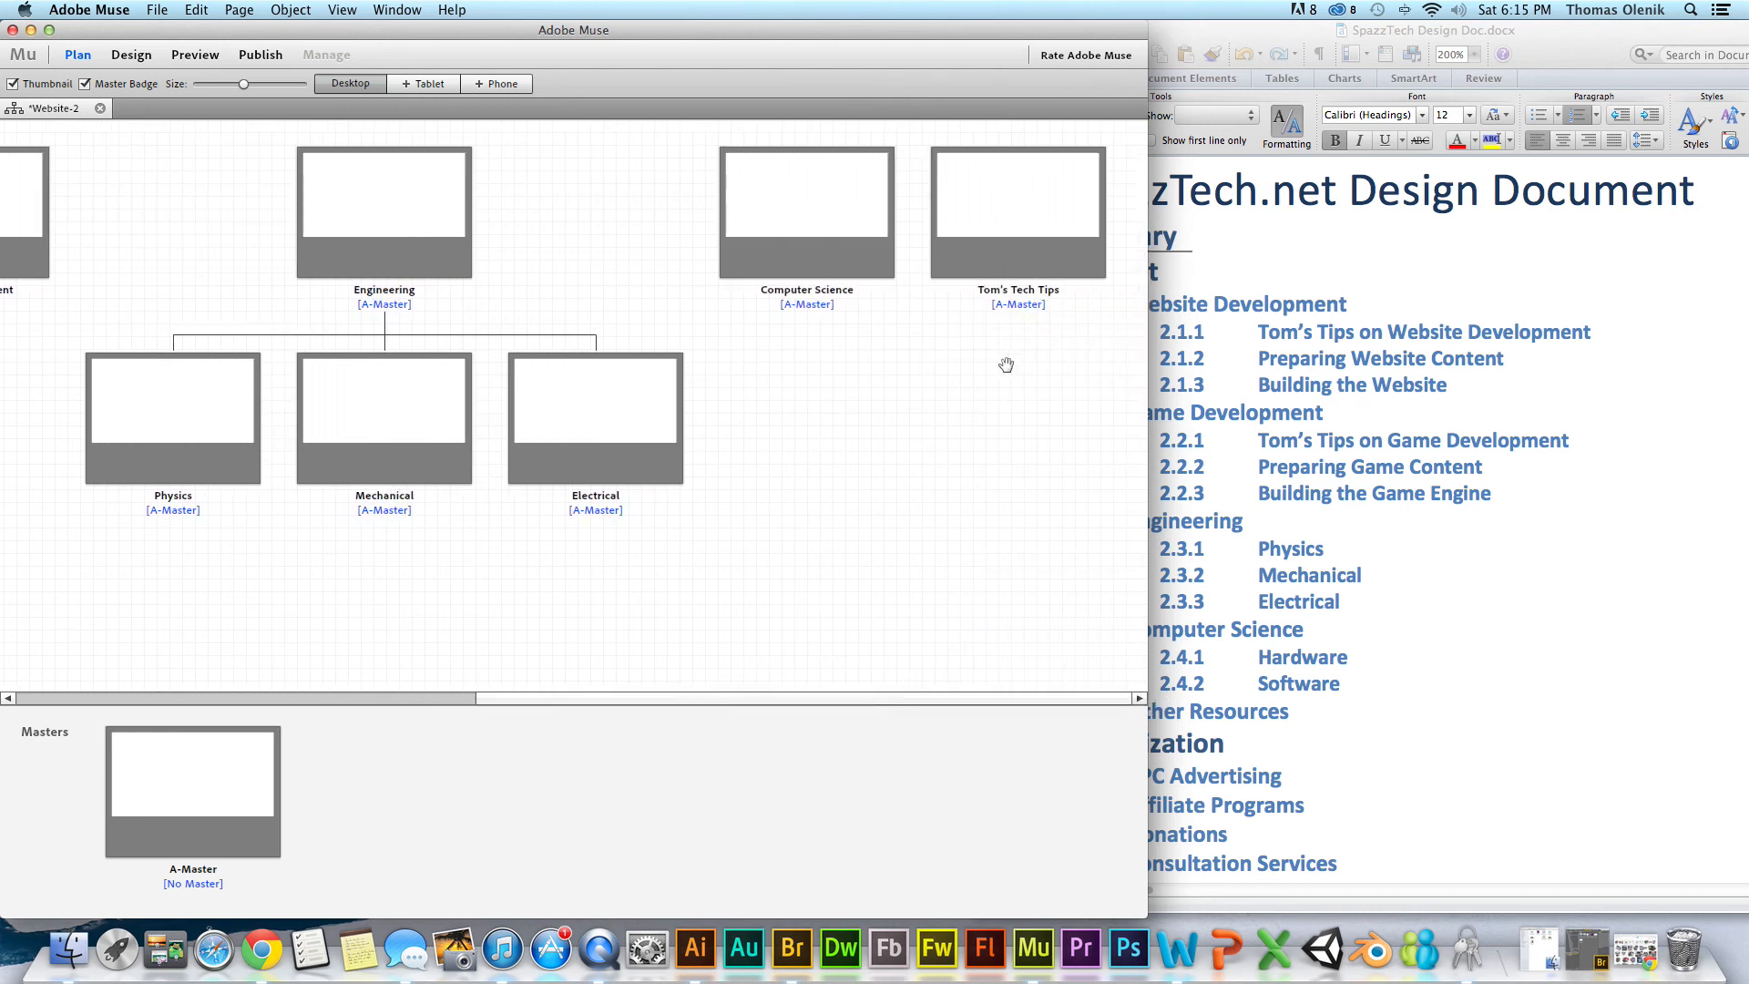
pyautogui.click(807, 321)
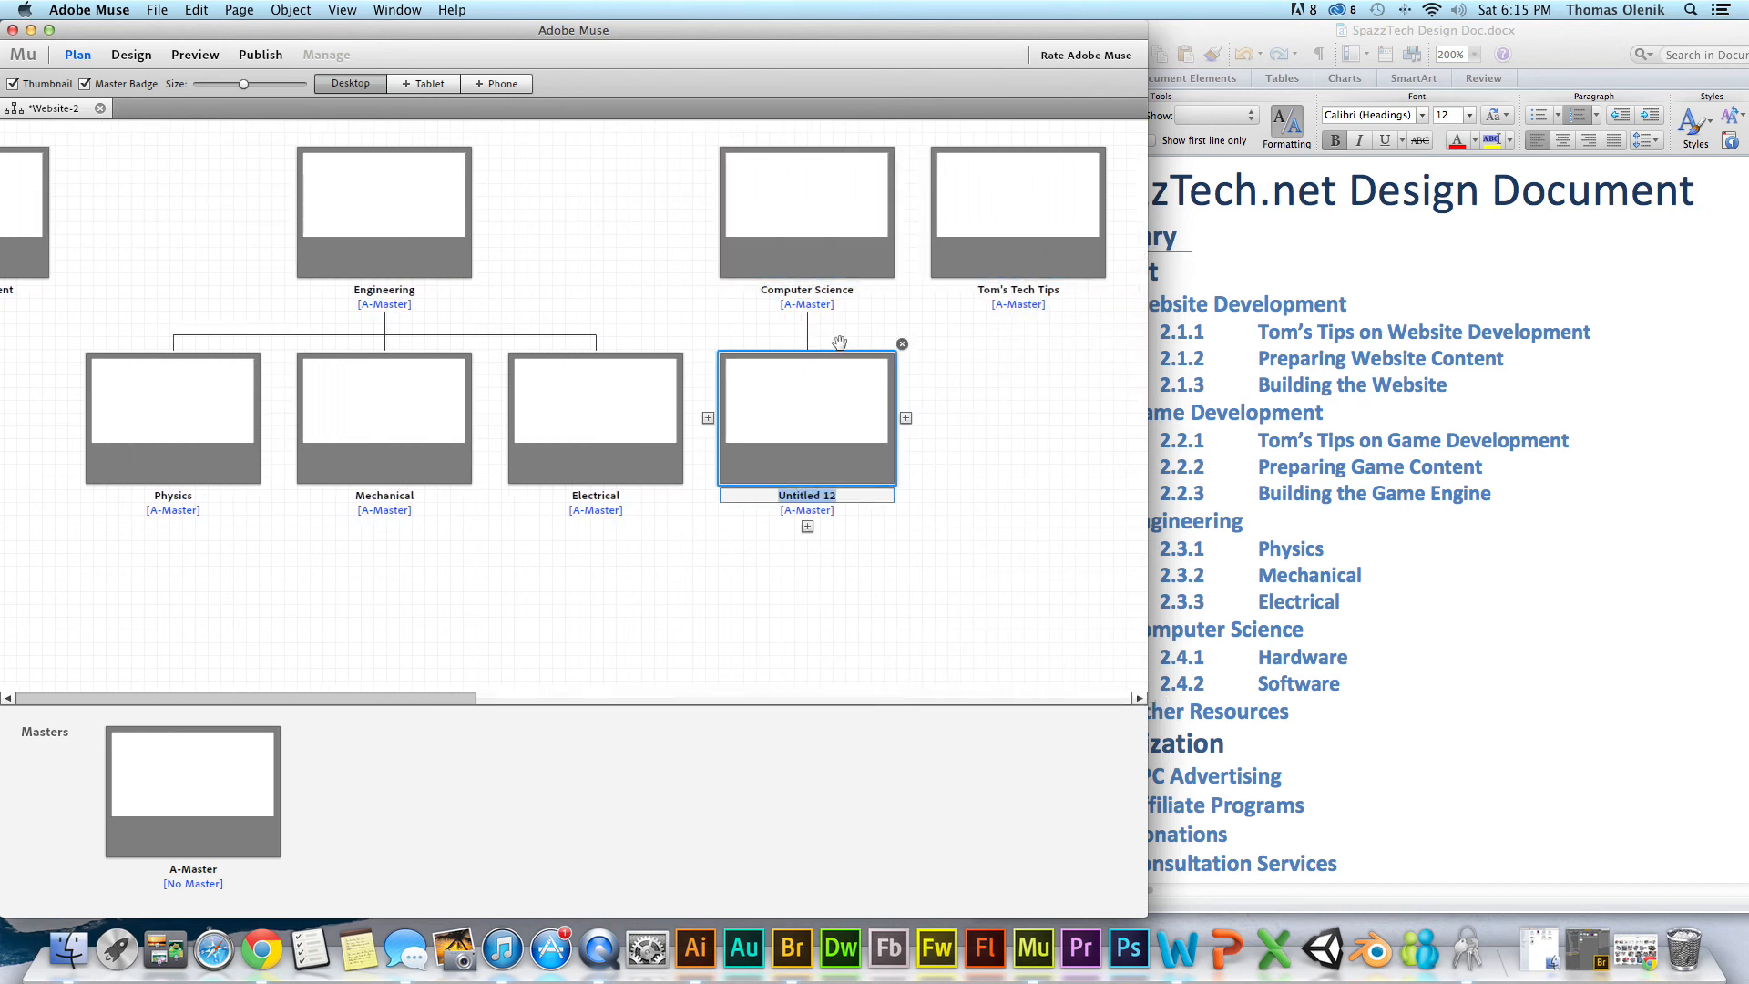
pyautogui.write('Hardware')
pyautogui.click(906, 418)
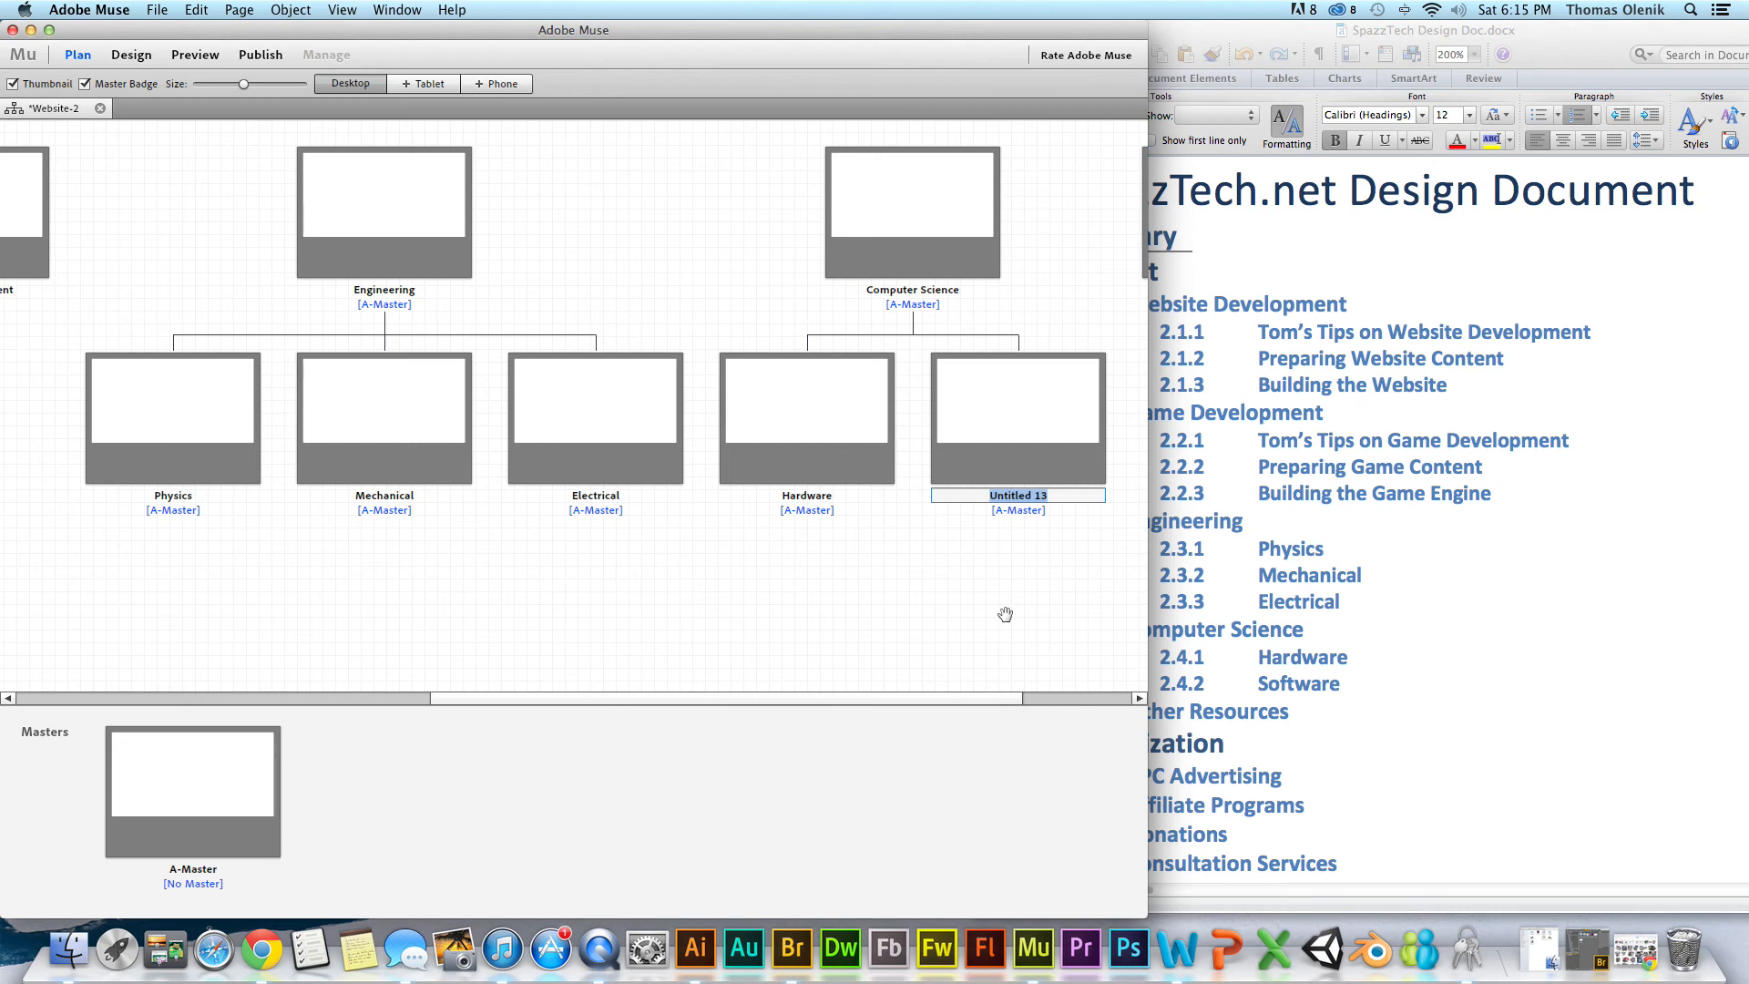
pyautogui.write('Software')
pyautogui.press('Return')
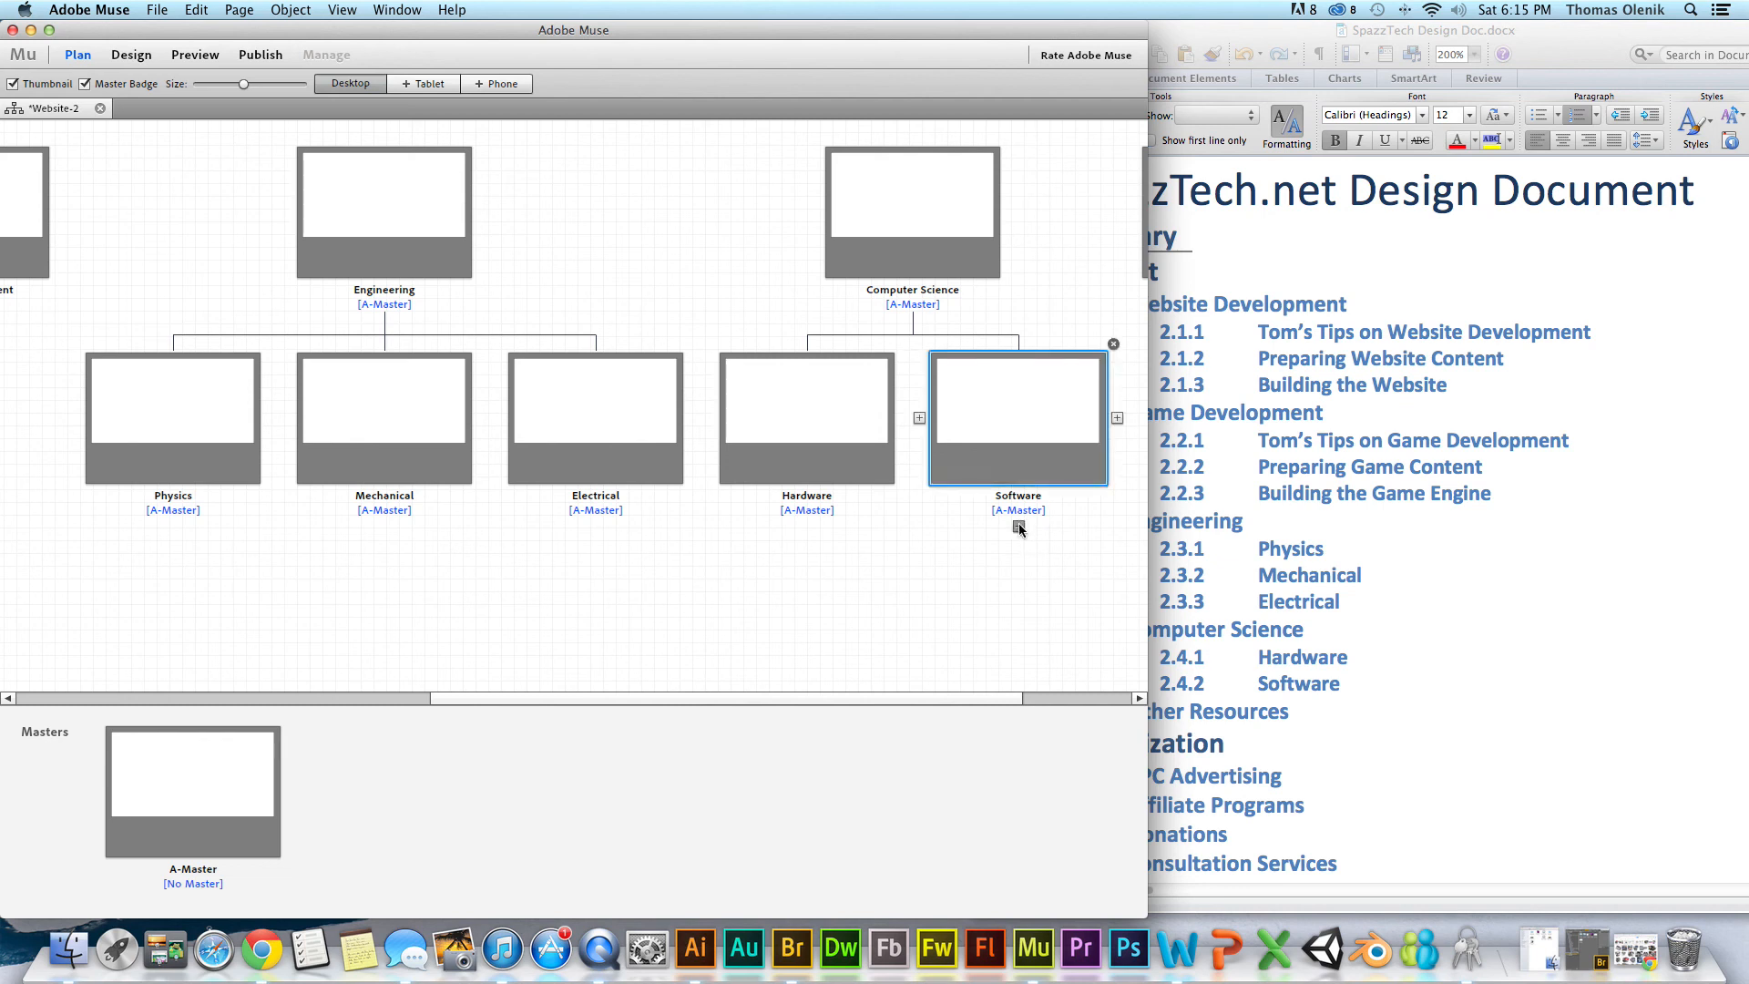
# - Add three child pages beneath Software and name them C, C++ and Java
pyautogui.click(1018, 526)
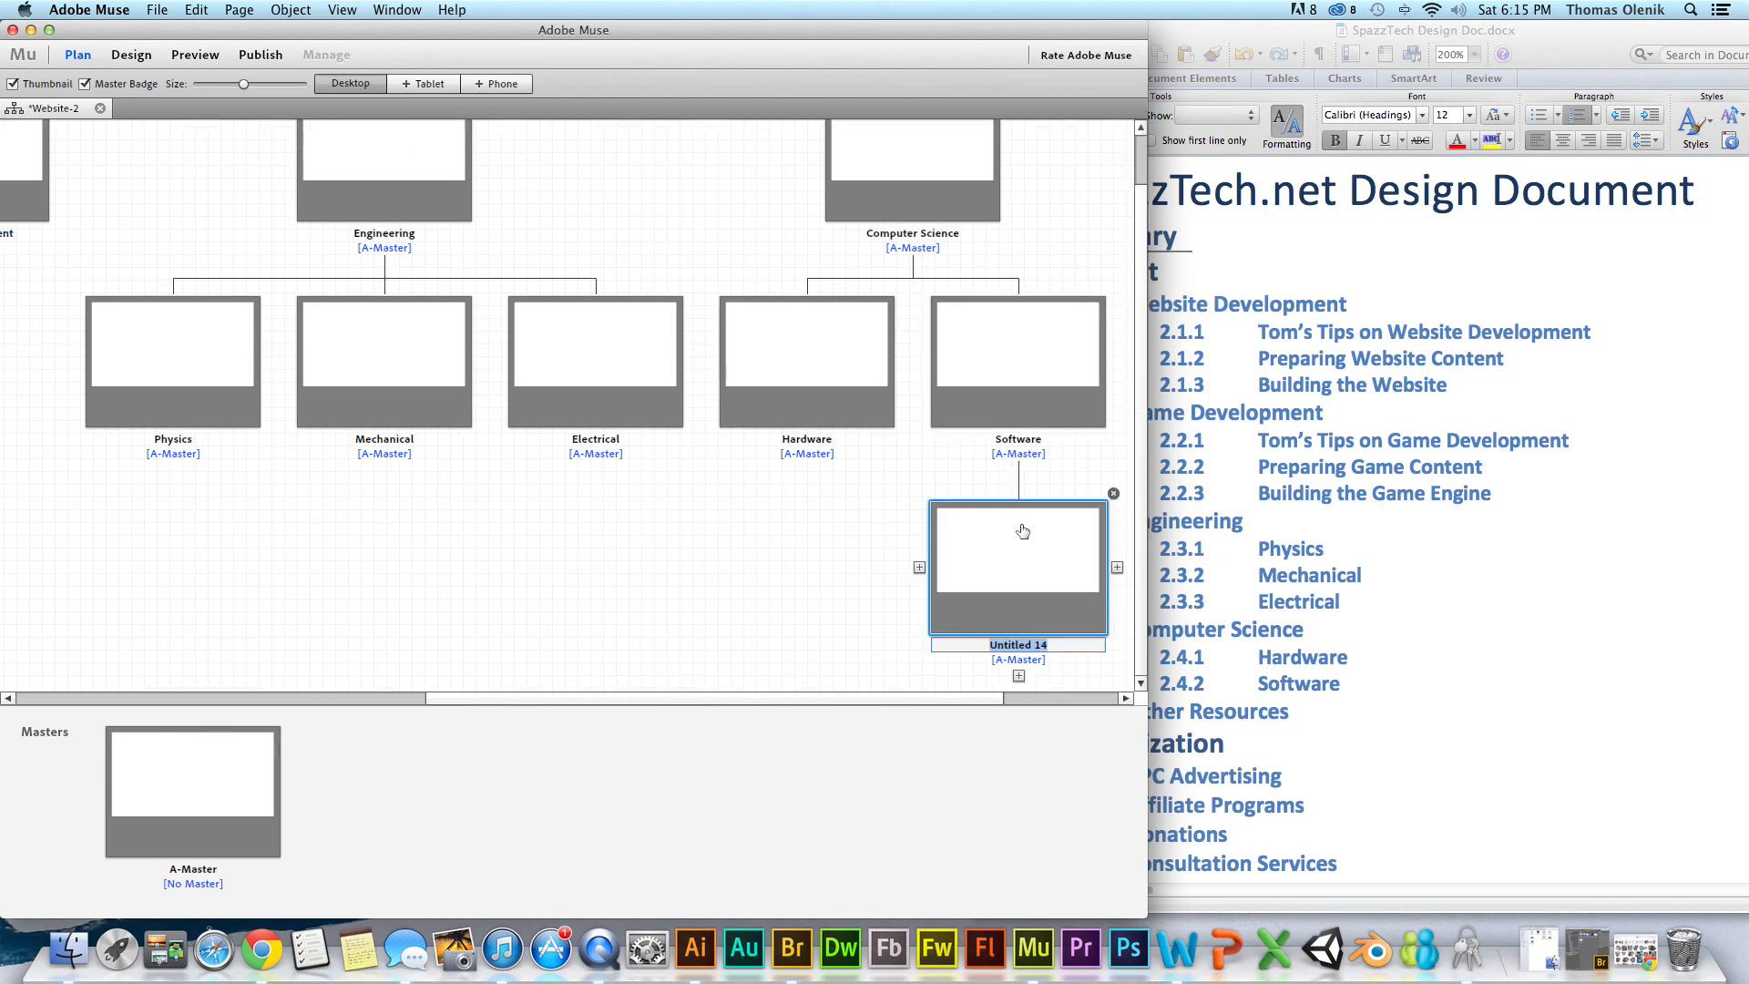
pyautogui.write('c')
pyautogui.click(785, 612)
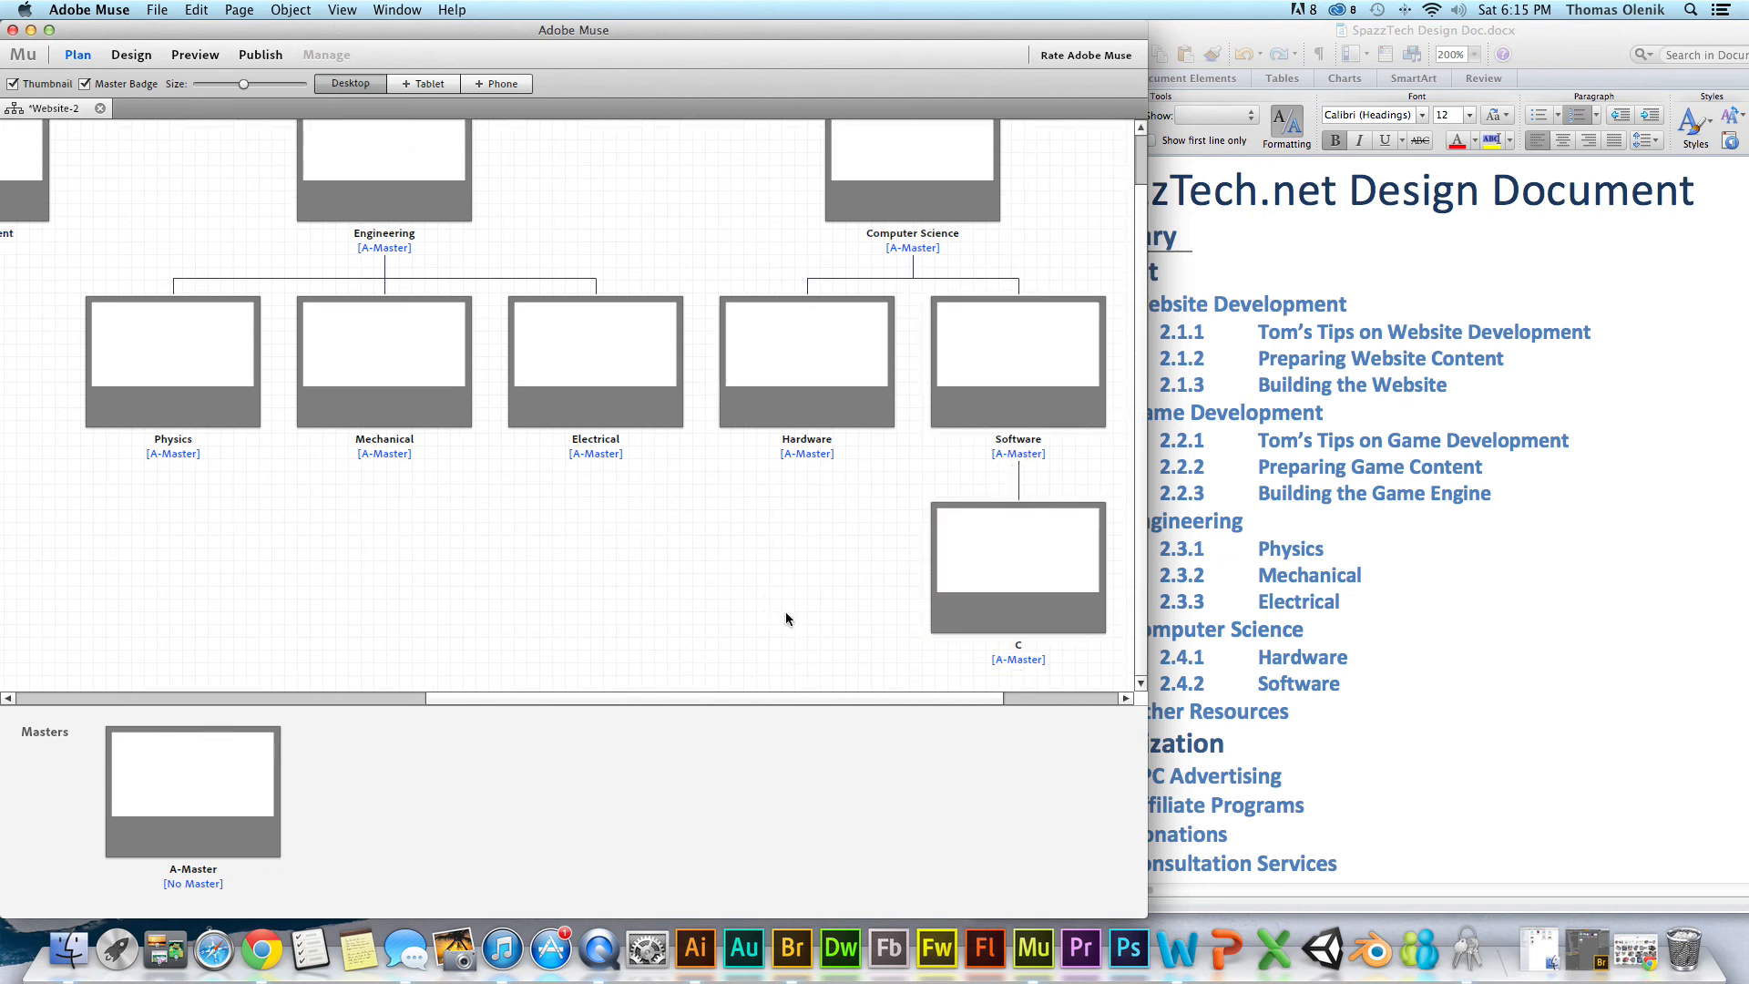
pyautogui.click(1117, 567)
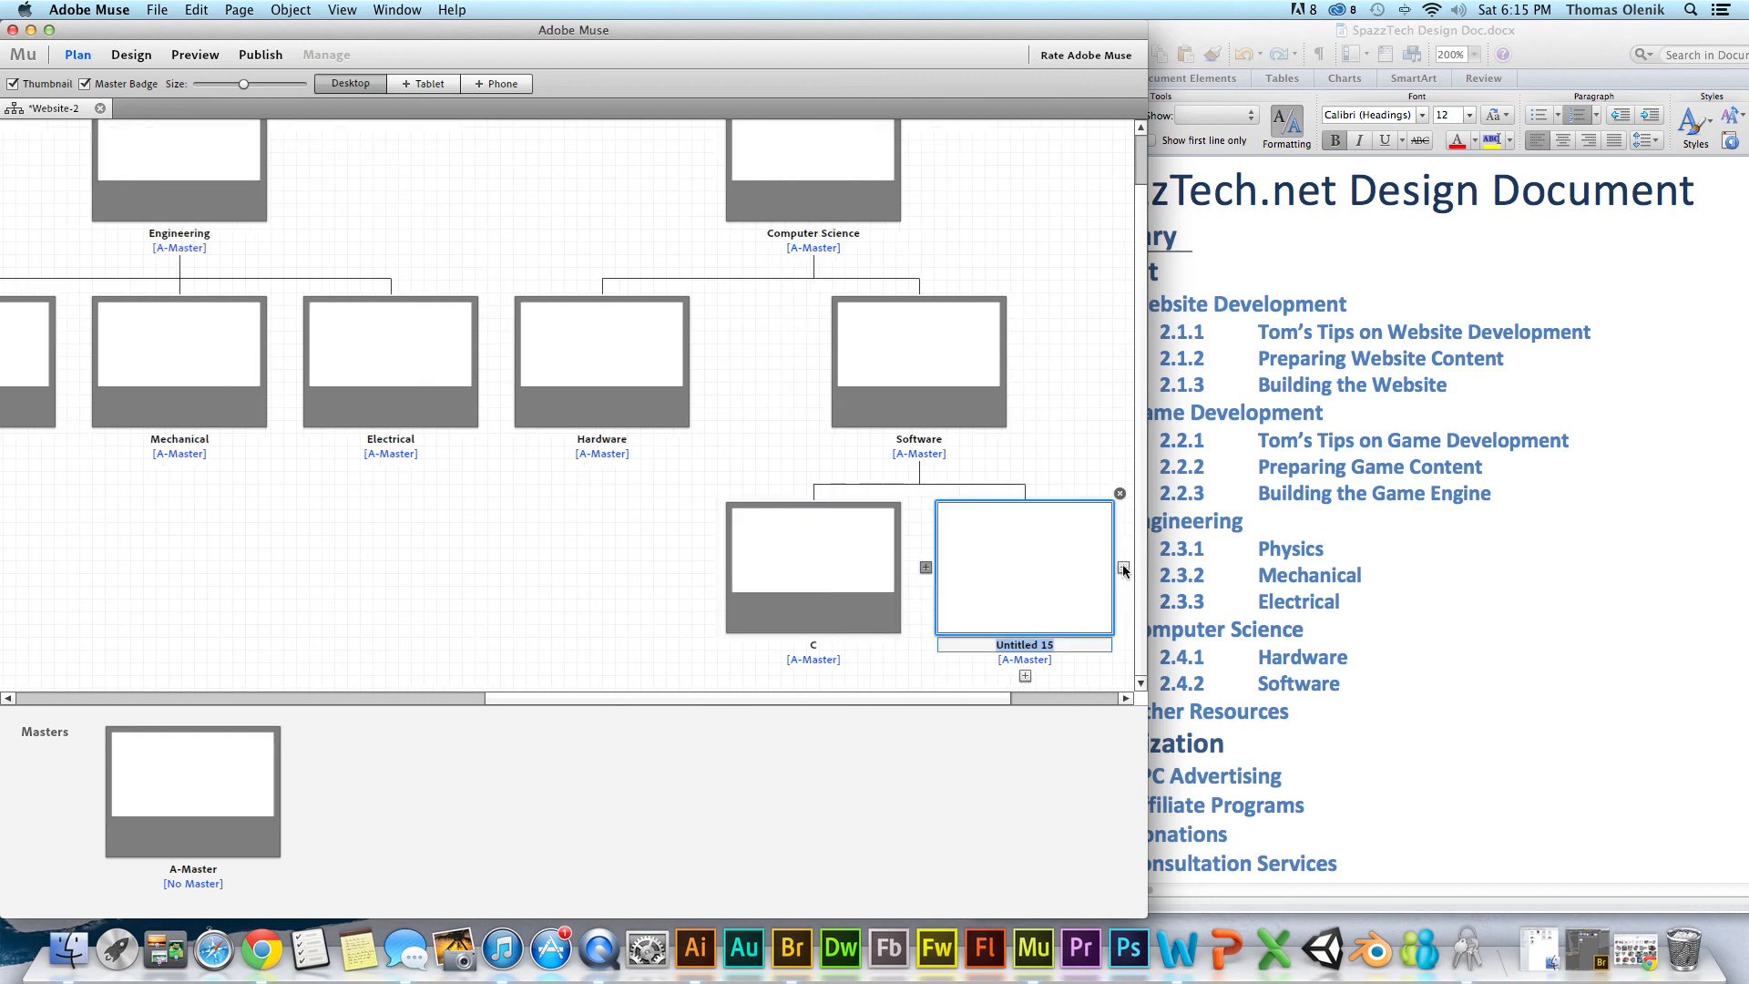
pyautogui.write('c++')
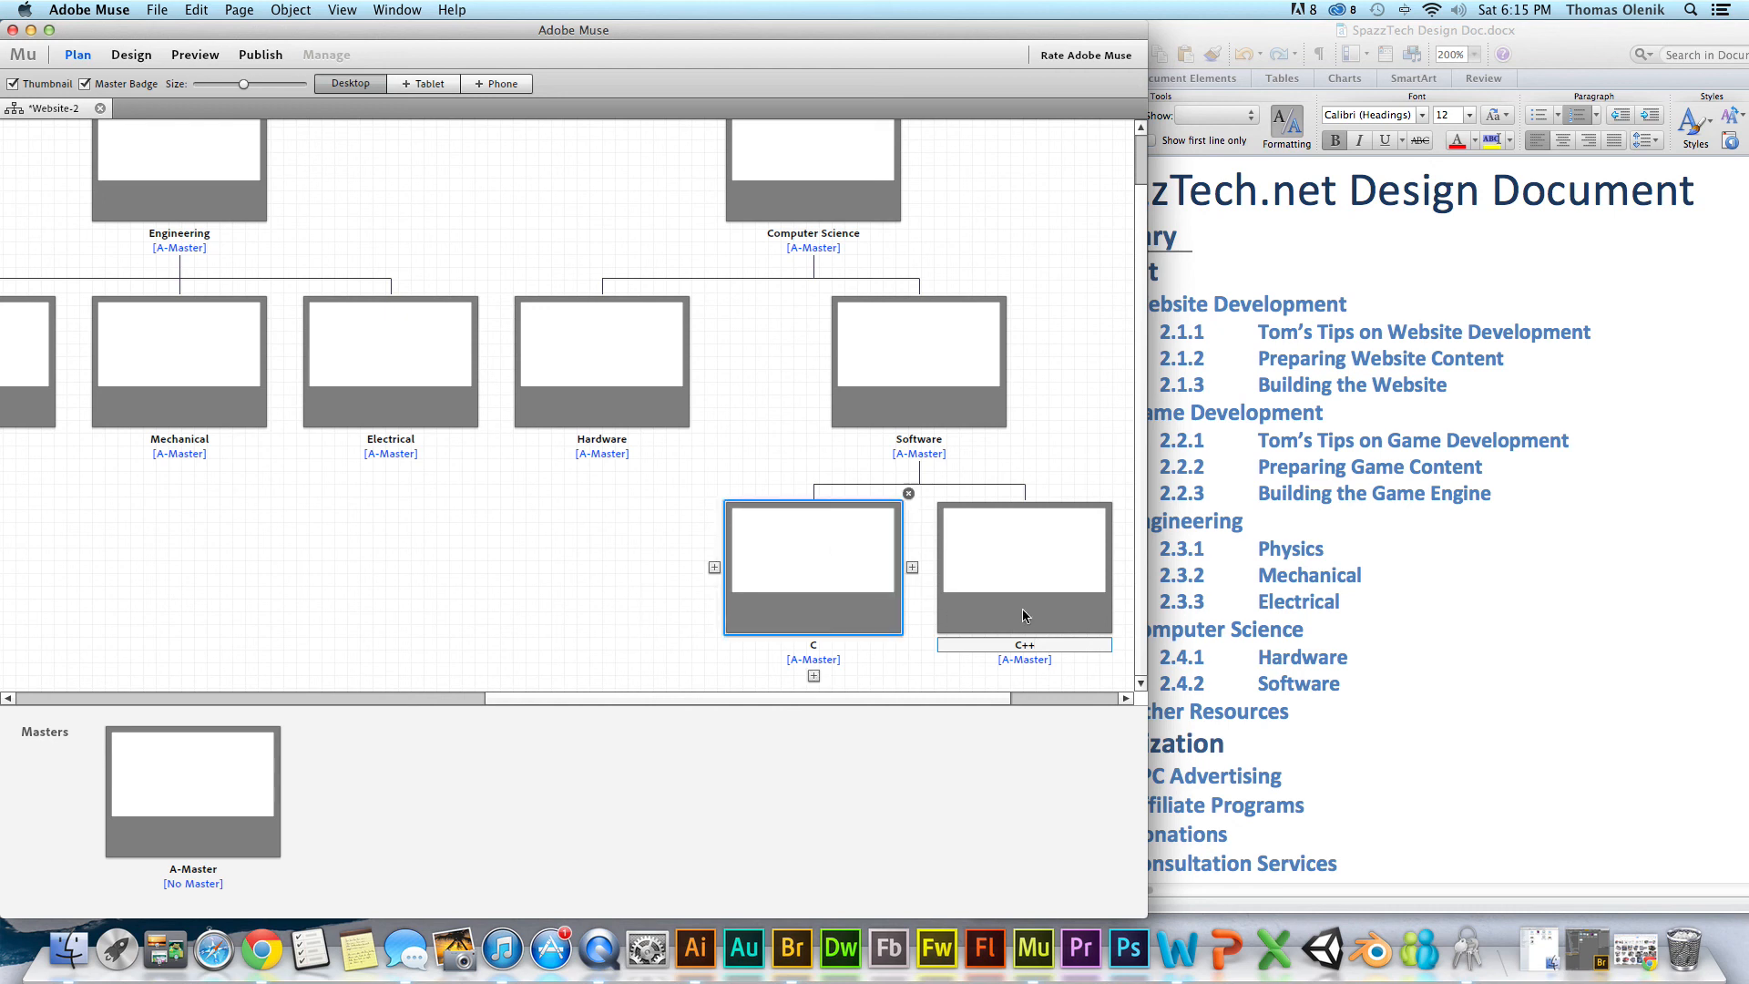
pyautogui.click(1123, 566)
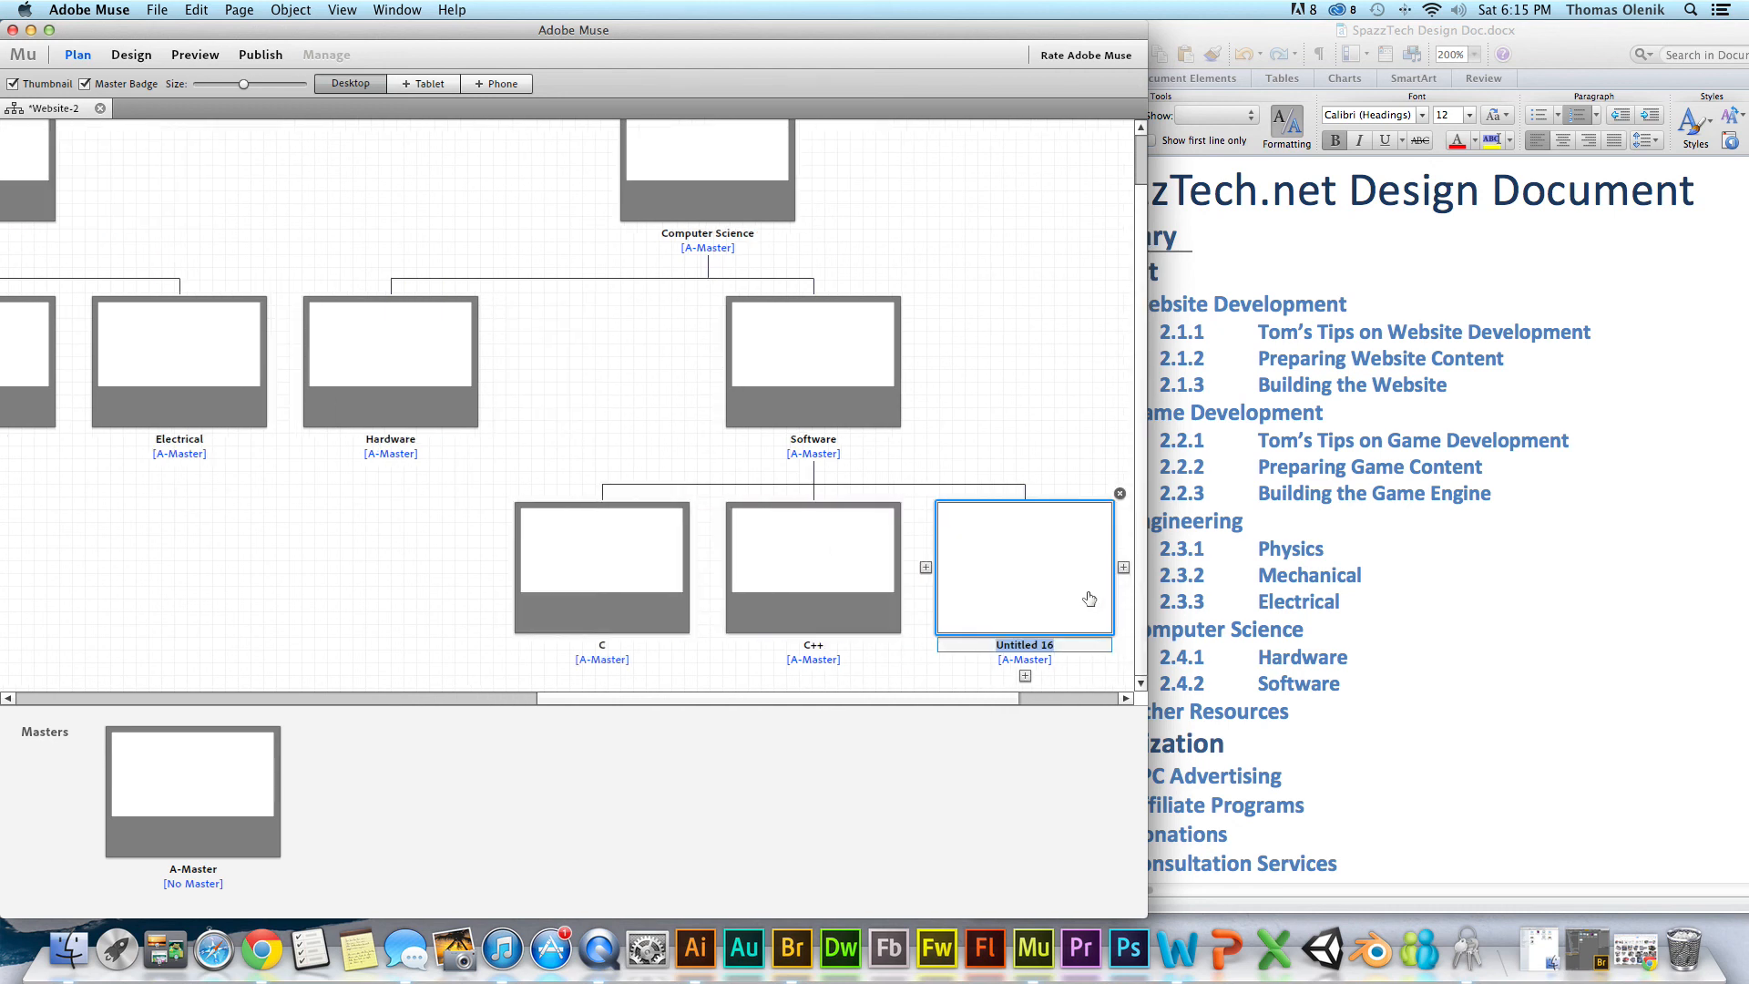
pyautogui.write('Java')
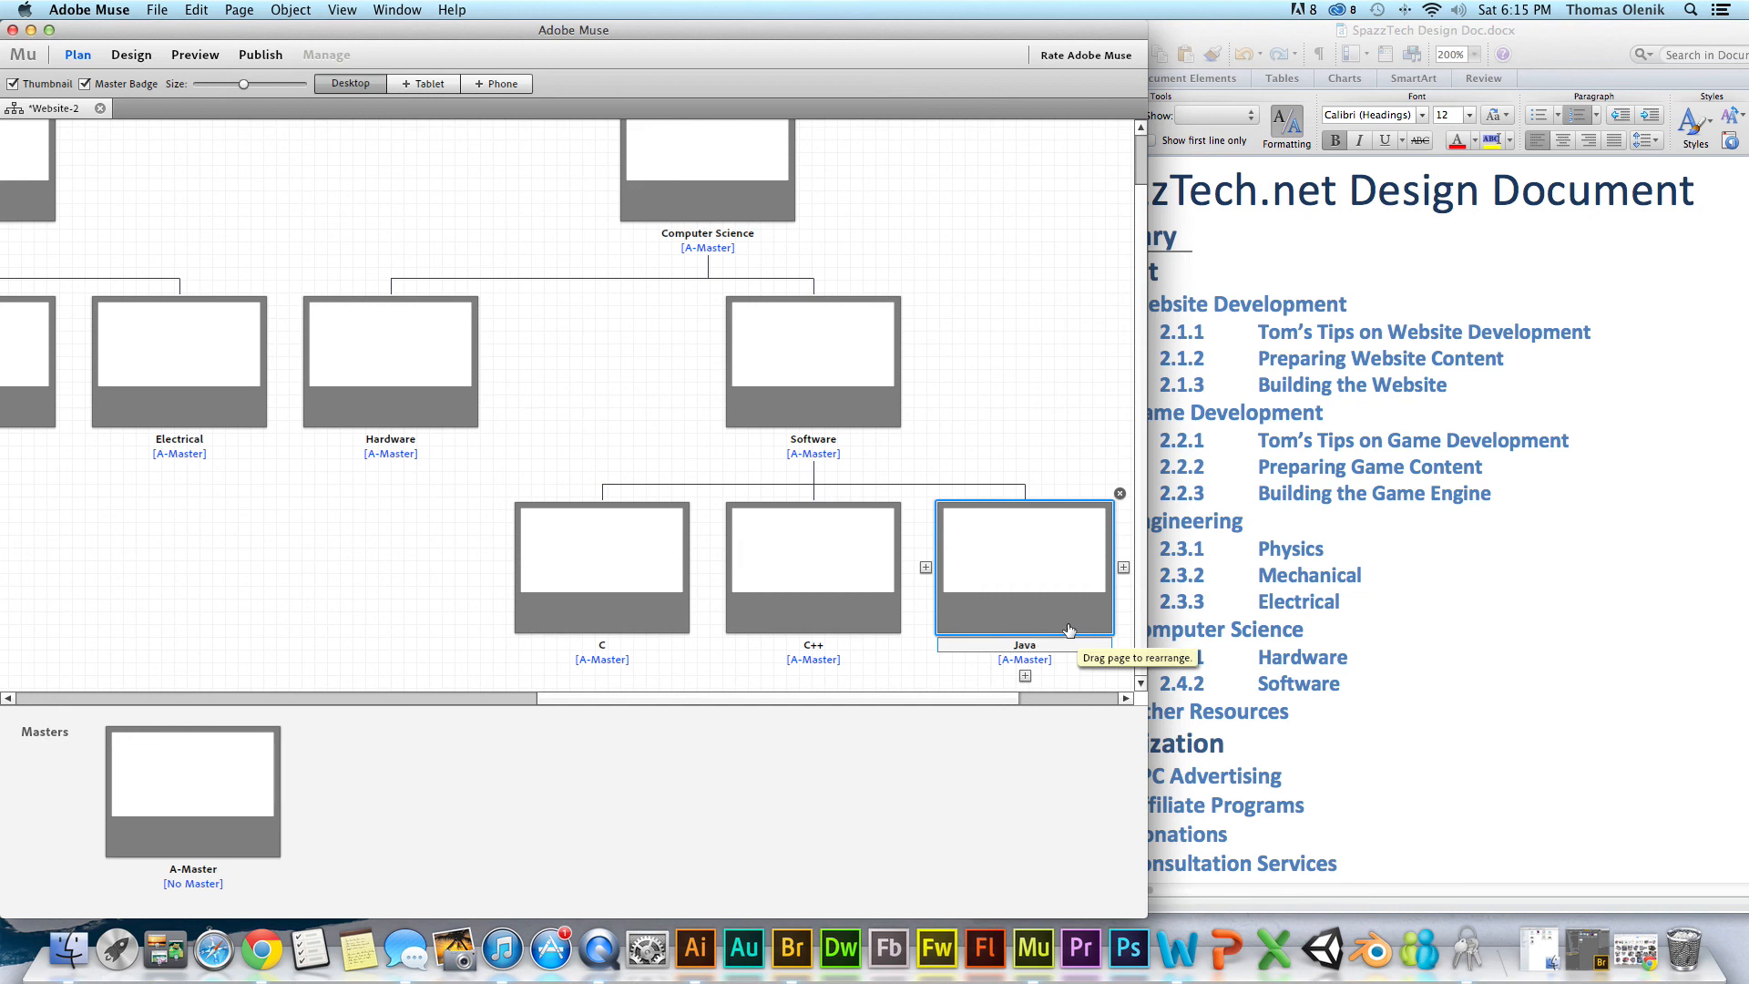
pyautogui.click(461, 582)
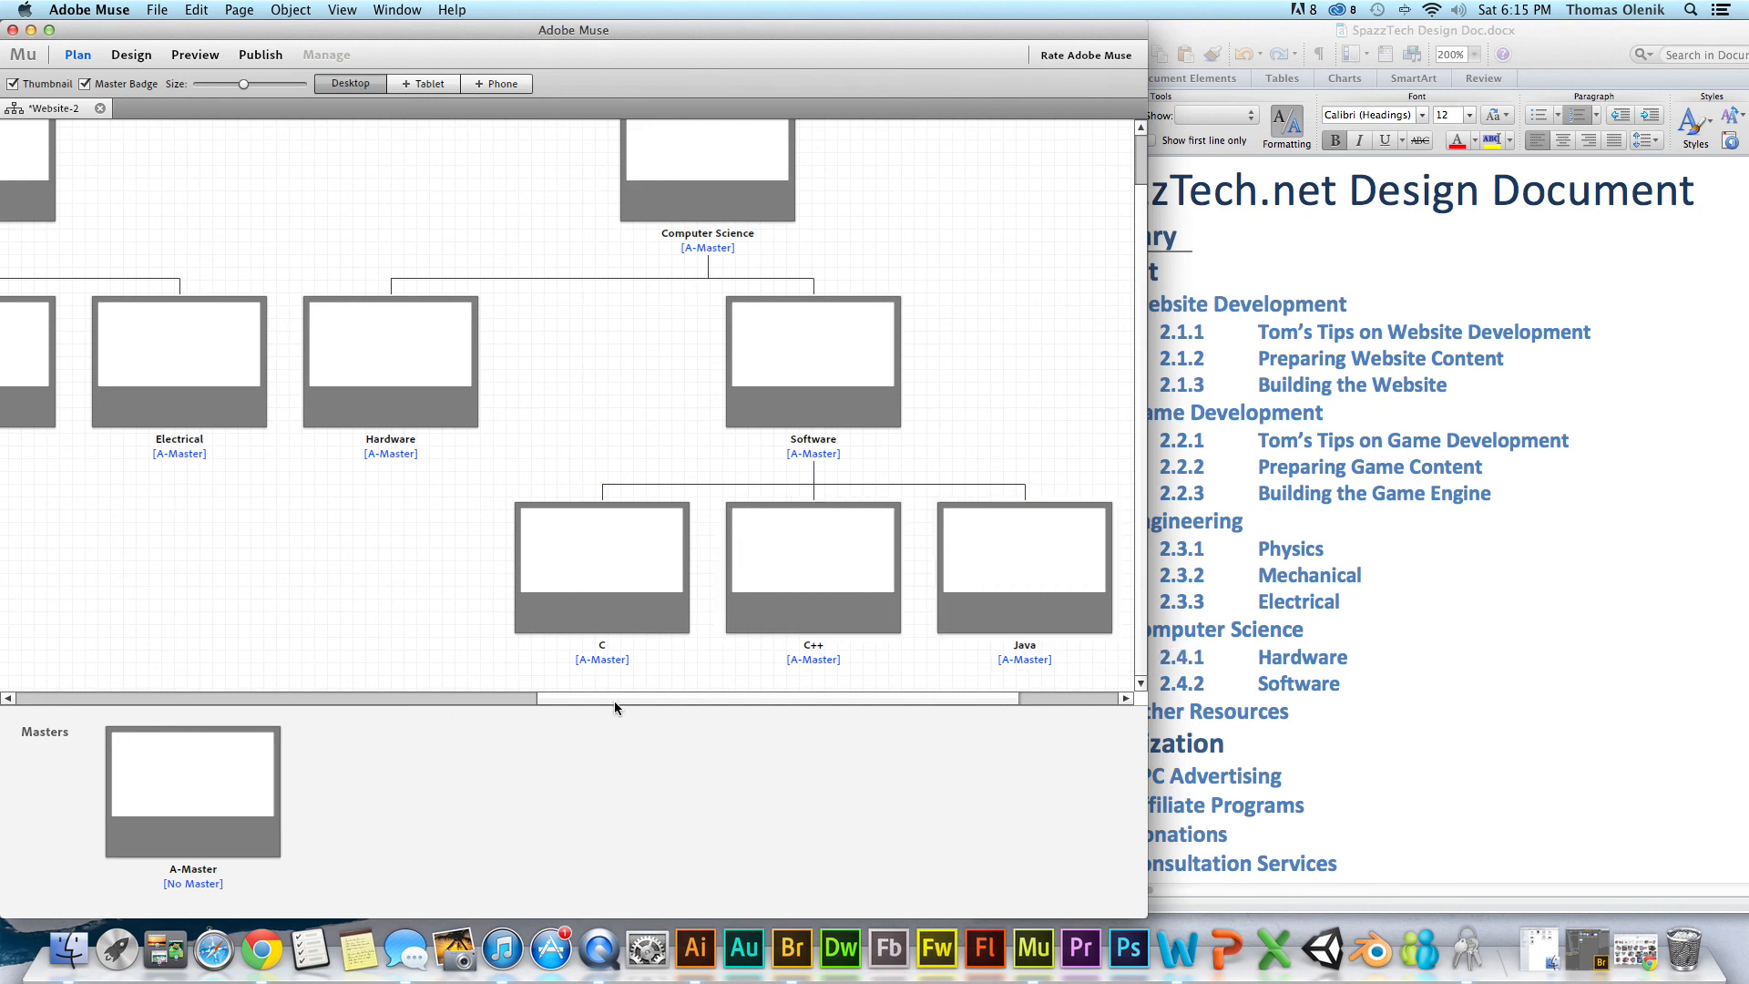
pyautogui.moveTo(622, 697); pyautogui.dragTo(383, 697)
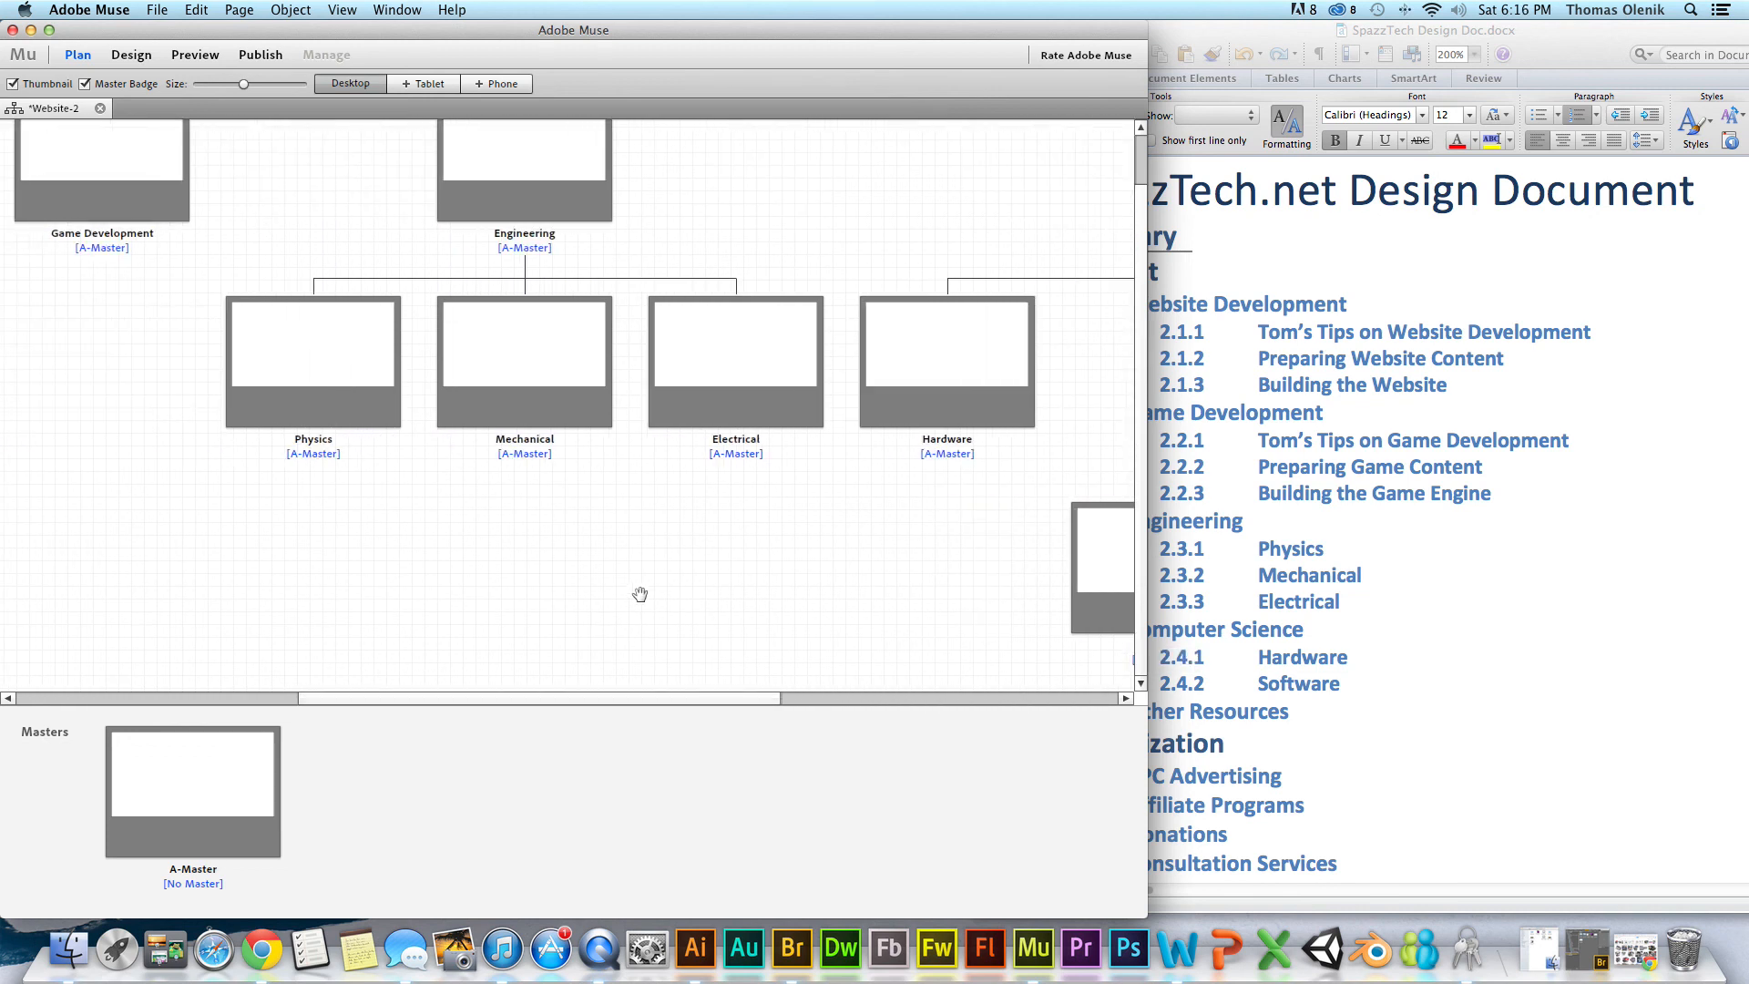
pyautogui.scroll(2, 640, 594)
pyautogui.moveTo(633, 696); pyautogui.dragTo(1017, 686)
pyautogui.moveTo(963, 694); pyautogui.dragTo(313, 707)
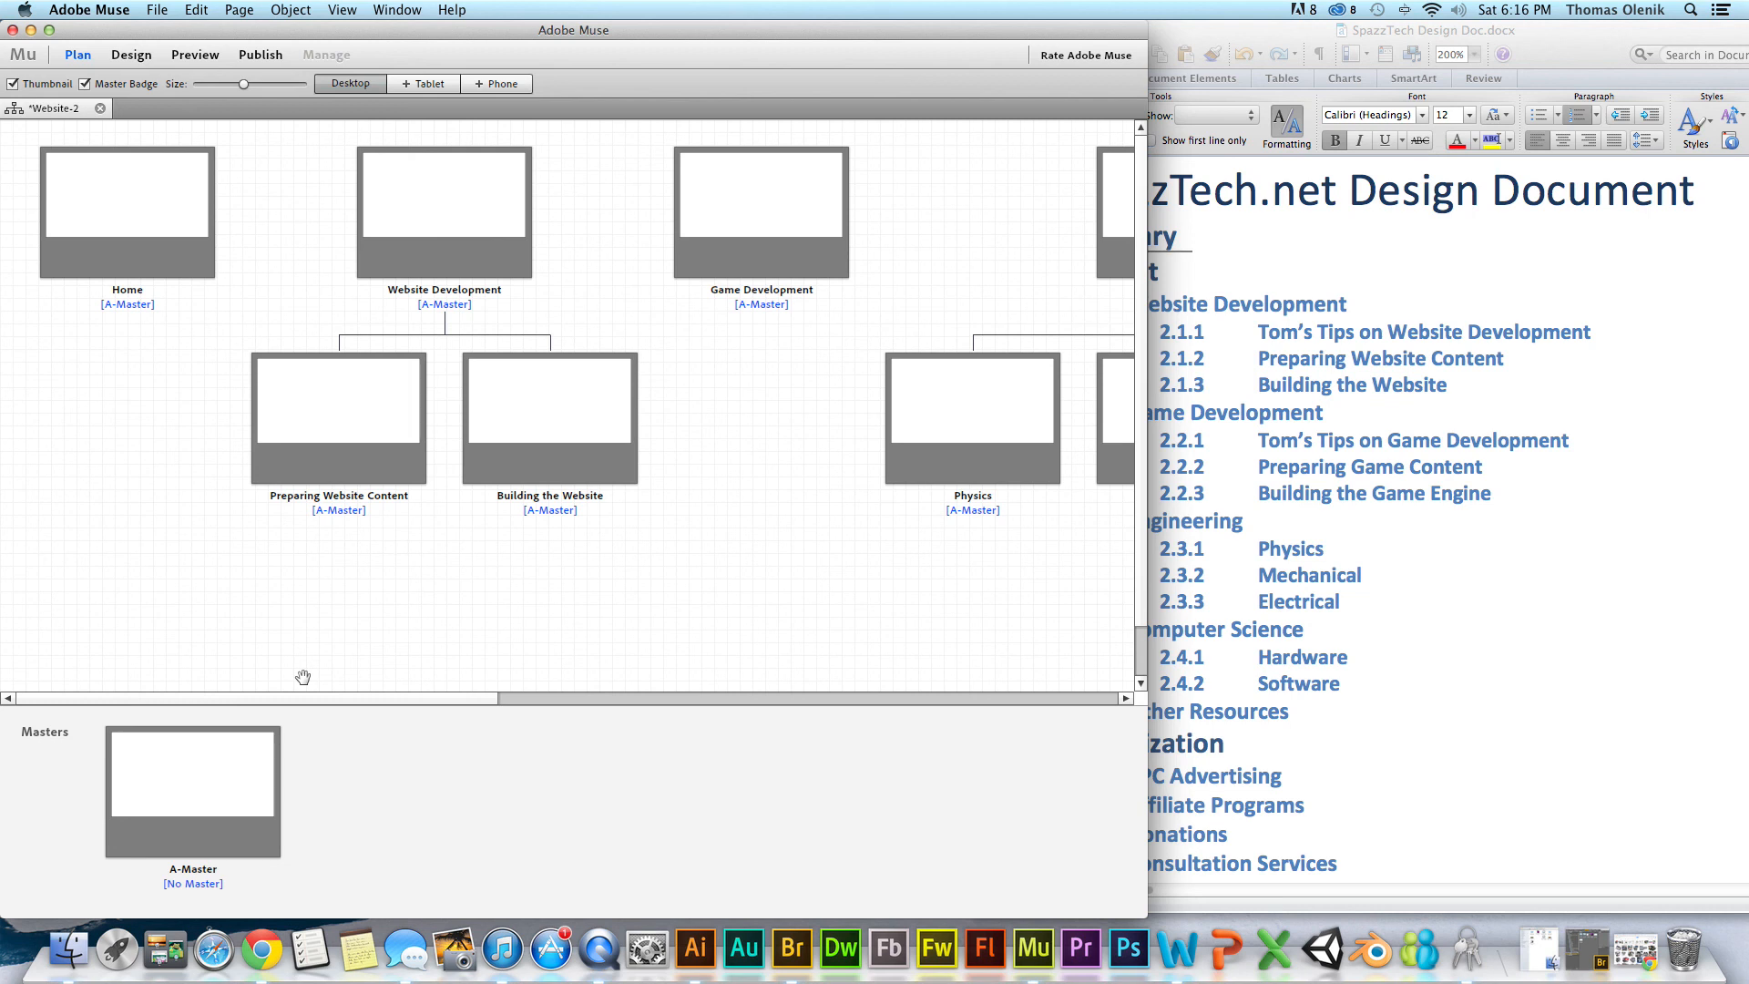
pyautogui.moveTo(259, 747)
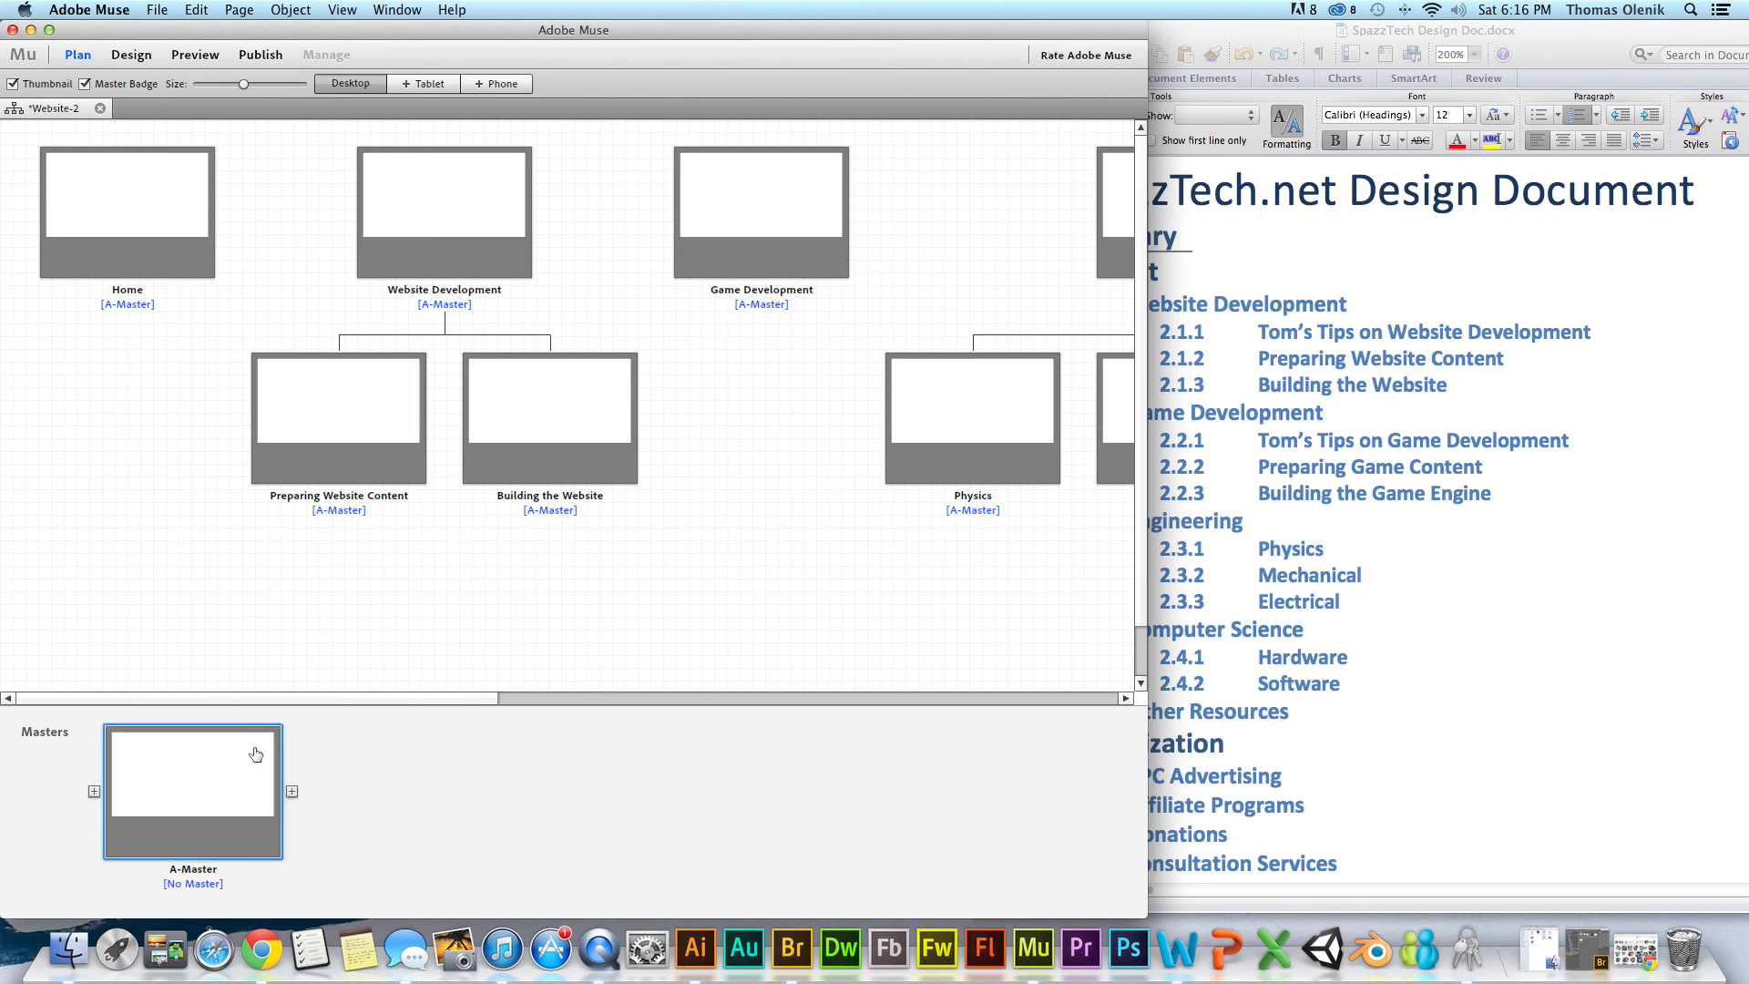